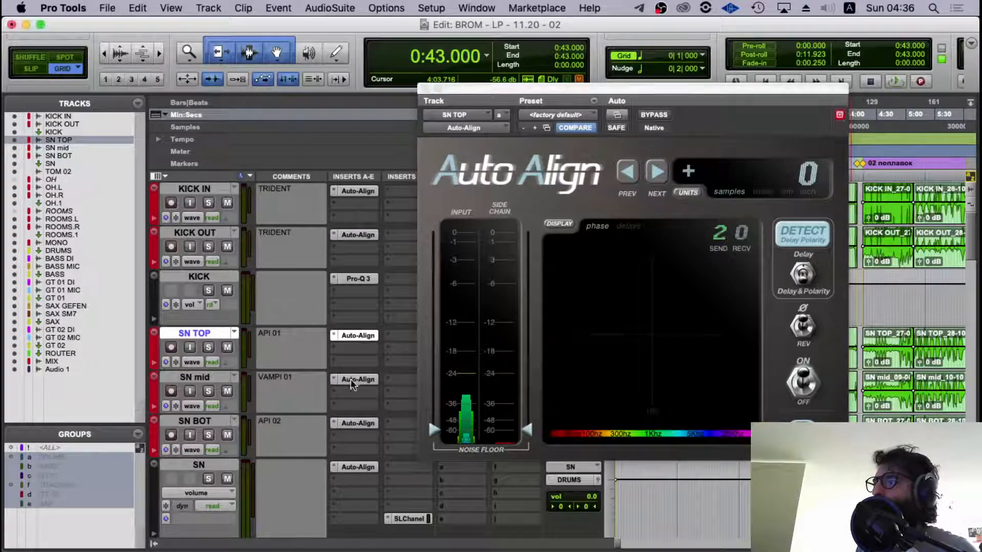
- Check the Auto-Align delay and send/receive settings on the SN BOT, SN and TOM 02 tracks
{"action": "left_click", "coordinate": [361, 424]}
{"action": "scroll", "coordinate": [290, 344], "scroll_direction": "down", "scroll_amount": 2}
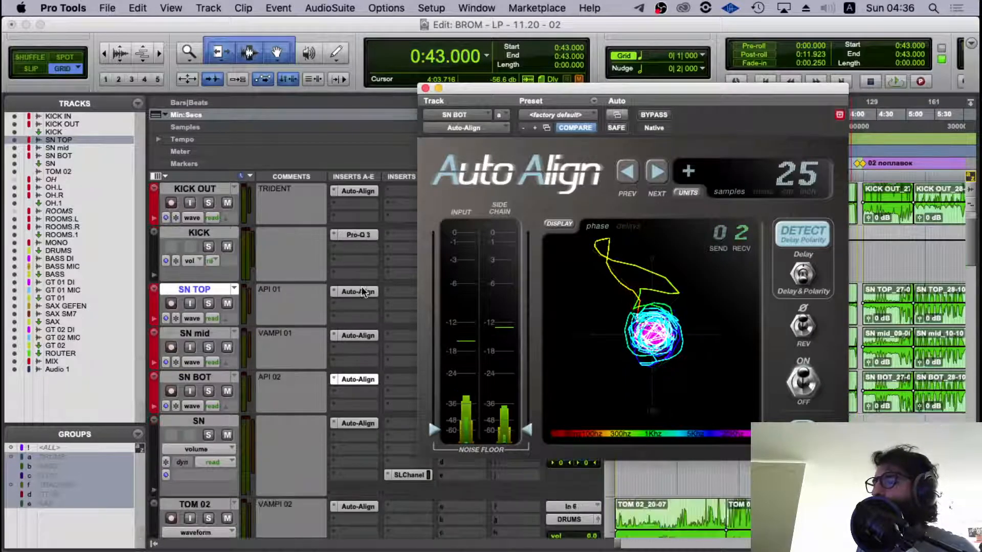
{"action": "left_click", "coordinate": [205, 378]}
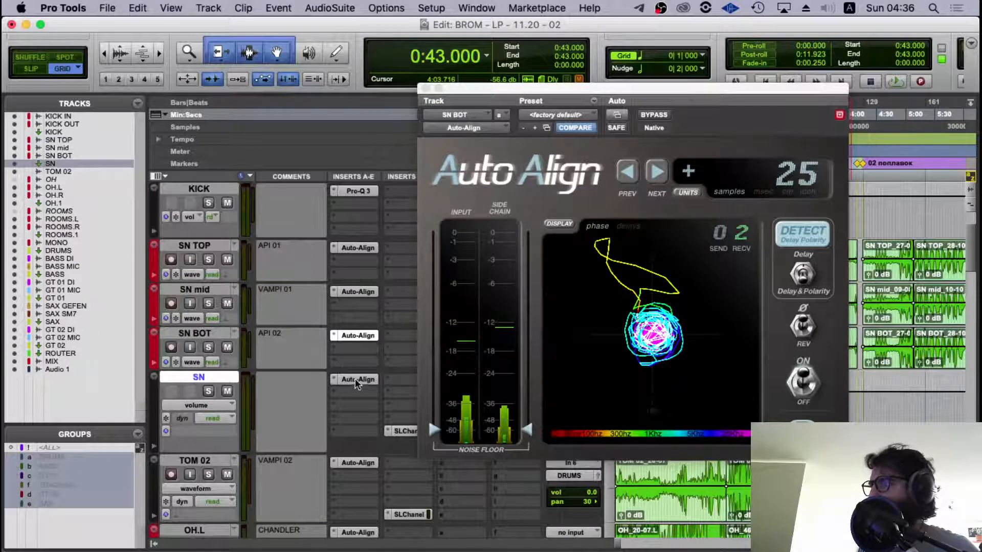
{"action": "left_click", "coordinate": [357, 380]}
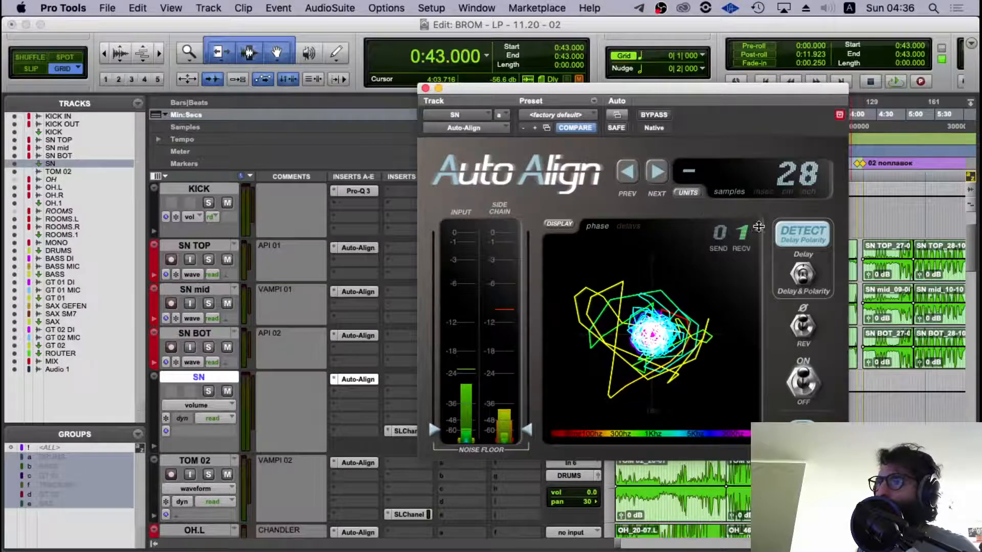
{"action": "scroll", "coordinate": [281, 402], "scroll_direction": "down", "scroll_amount": 1}
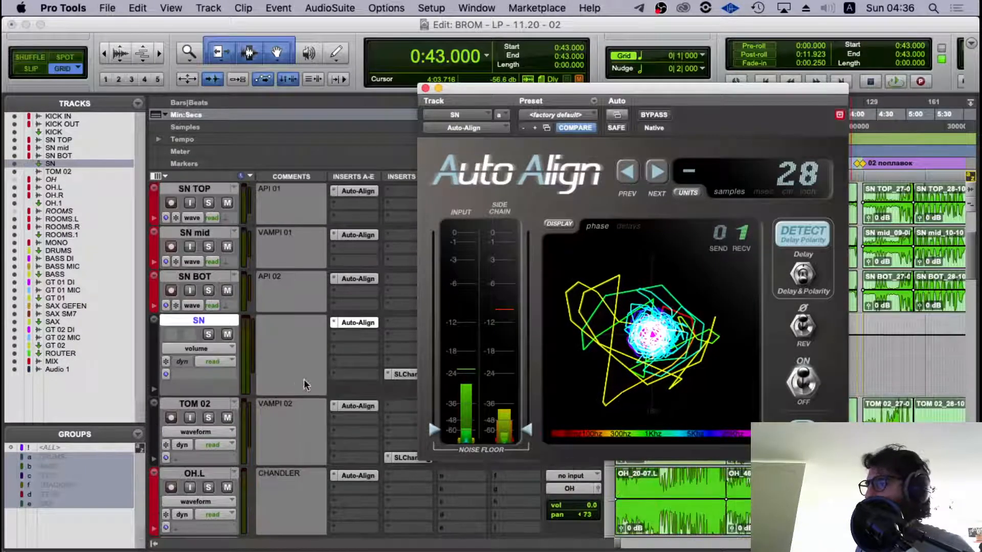
{"action": "left_click", "coordinate": [199, 404]}
{"action": "left_click", "coordinate": [363, 407]}
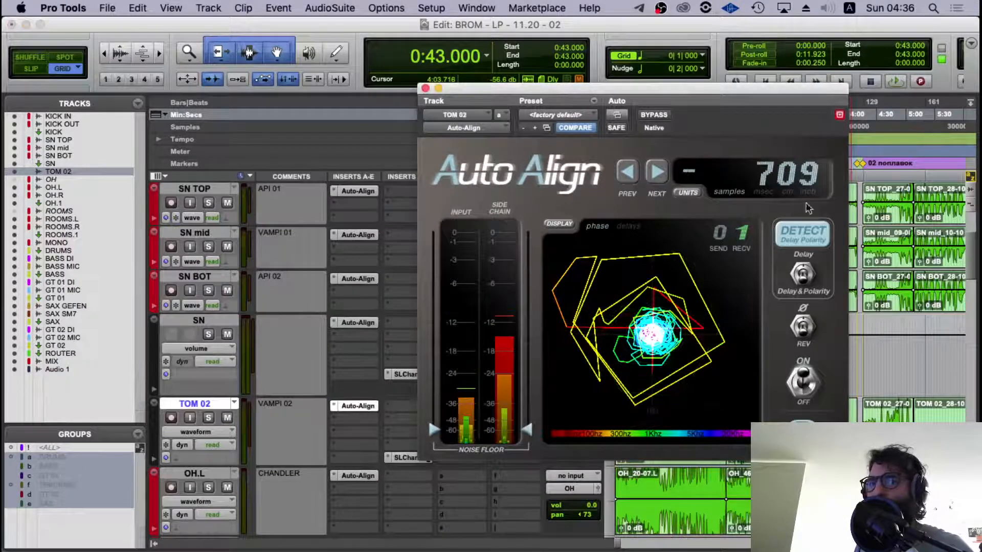
- Check the Auto-Align settings on the overhead tracks OH.L, OH.R and OH.1
{"action": "scroll", "coordinate": [195, 409], "scroll_direction": "down", "scroll_amount": 1}
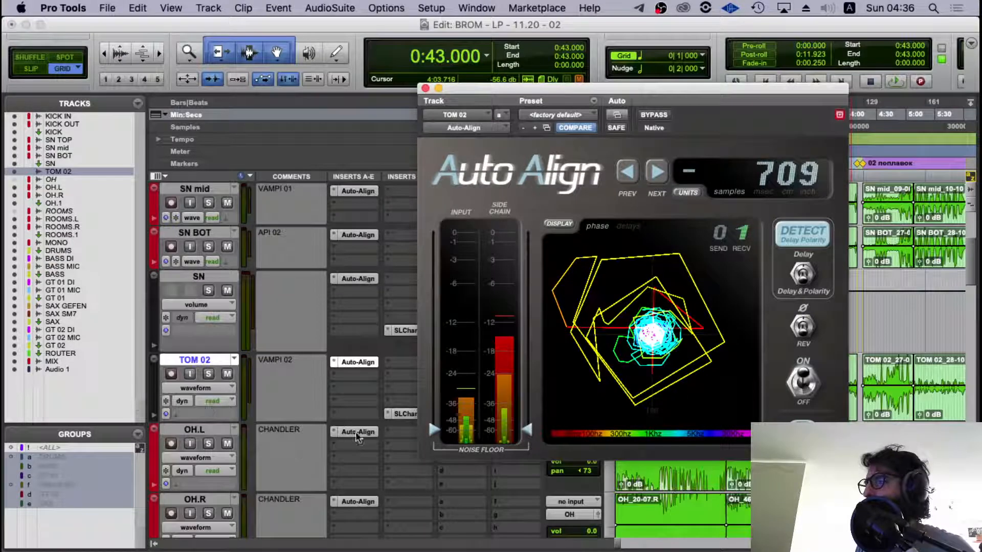
{"action": "scroll", "coordinate": [358, 438], "scroll_direction": "down", "scroll_amount": 1}
{"action": "left_click", "coordinate": [210, 384]}
{"action": "left_click", "coordinate": [351, 388]}
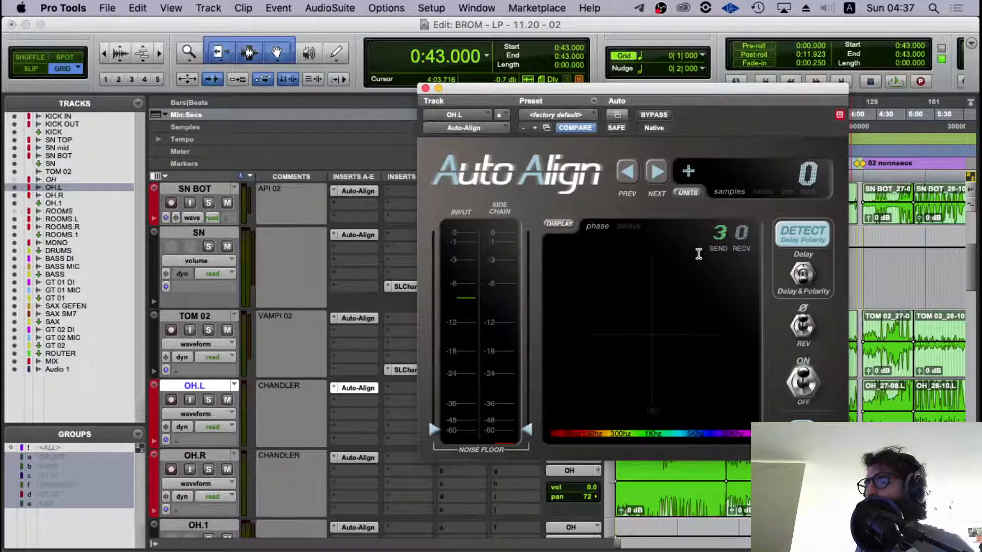
{"action": "left_click", "coordinate": [357, 458]}
{"action": "scroll", "coordinate": [353, 390], "scroll_direction": "down", "scroll_amount": 3}
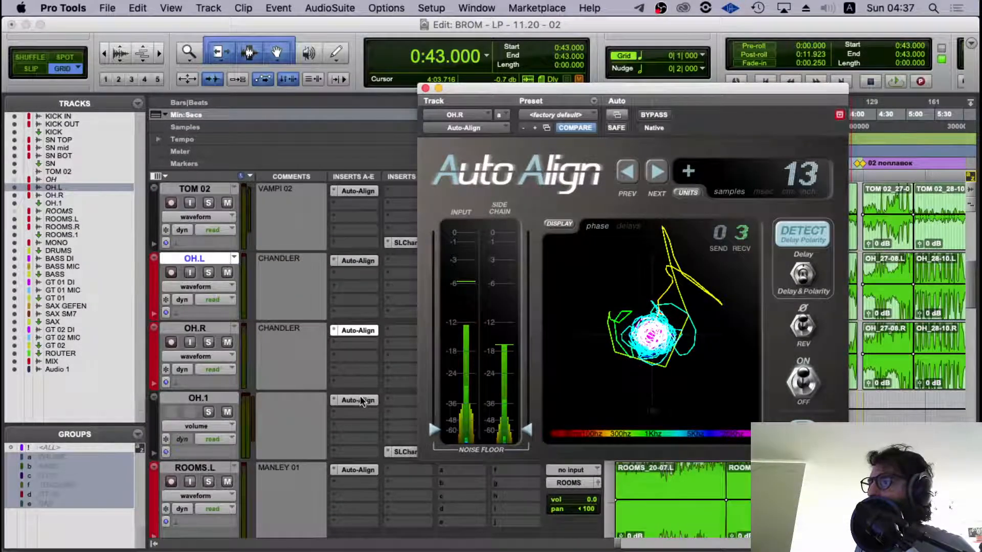
{"action": "left_click", "coordinate": [360, 397]}
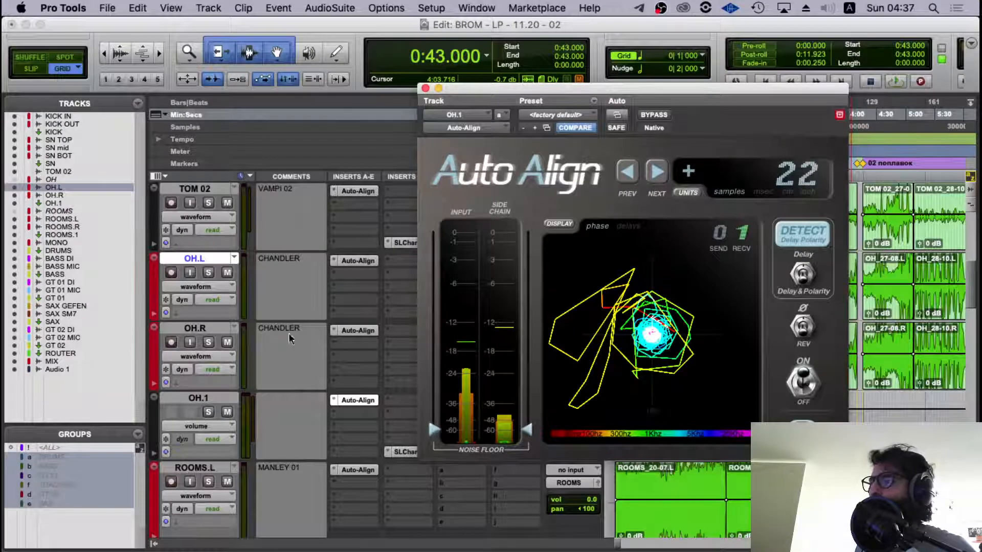
- Check the Auto-Align settings on the room tracks ROOMS.L and ROOMS.R
{"action": "scroll", "coordinate": [290, 338], "scroll_direction": "down", "scroll_amount": 3}
{"action": "left_click", "coordinate": [198, 328]}
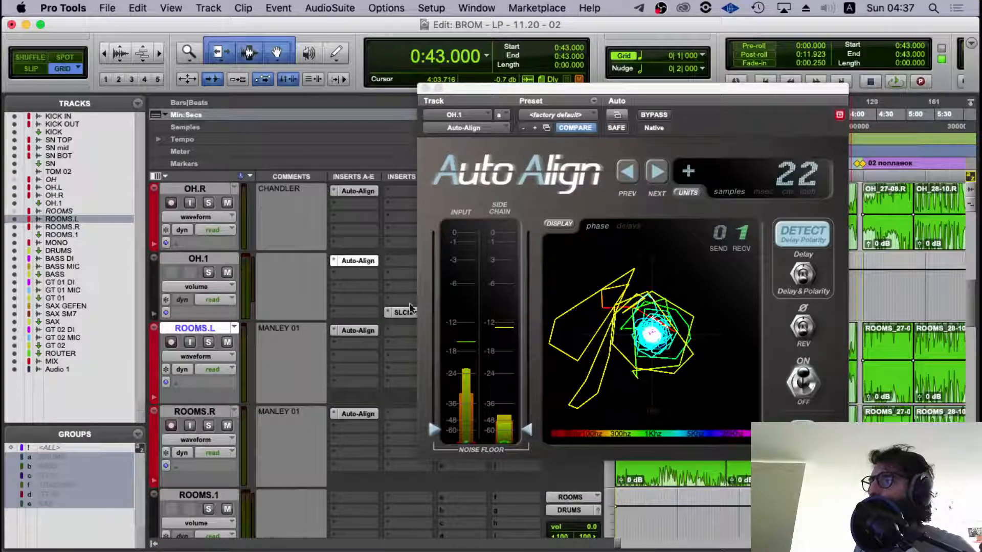
{"action": "left_click", "coordinate": [364, 331]}
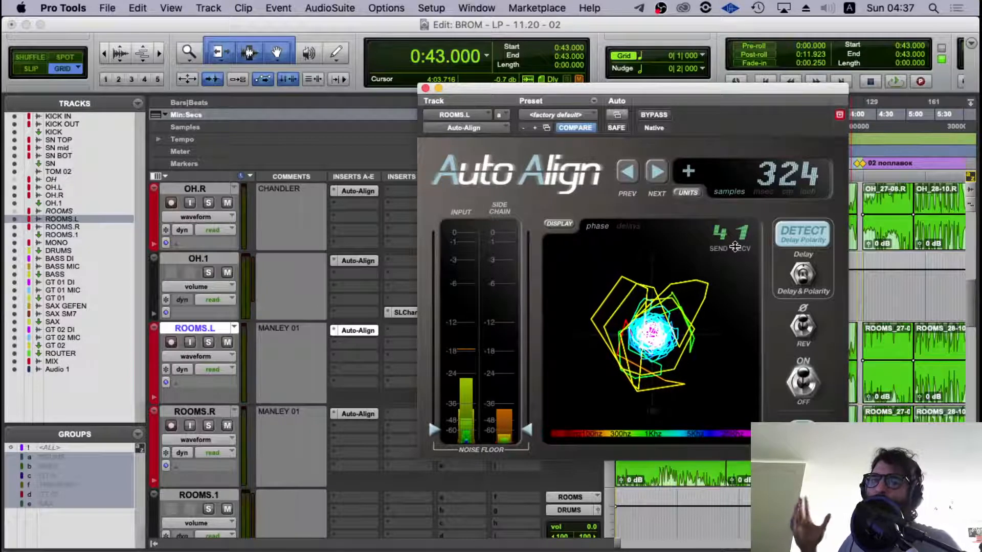
{"action": "left_click", "coordinate": [364, 413]}
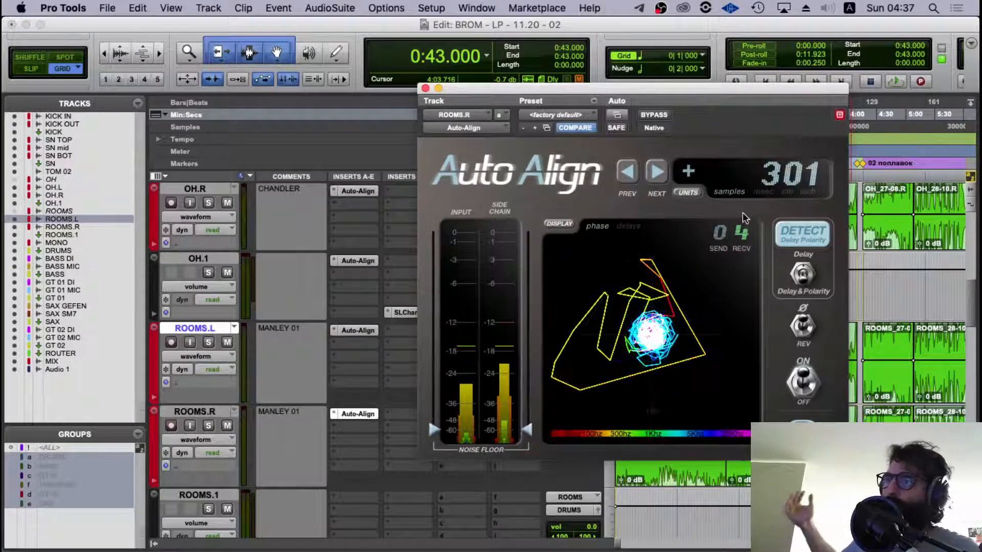
- Check the Auto-Align settings on the MONO track and close the plug-in window
{"action": "scroll", "coordinate": [272, 394], "scroll_direction": "down", "scroll_amount": 2}
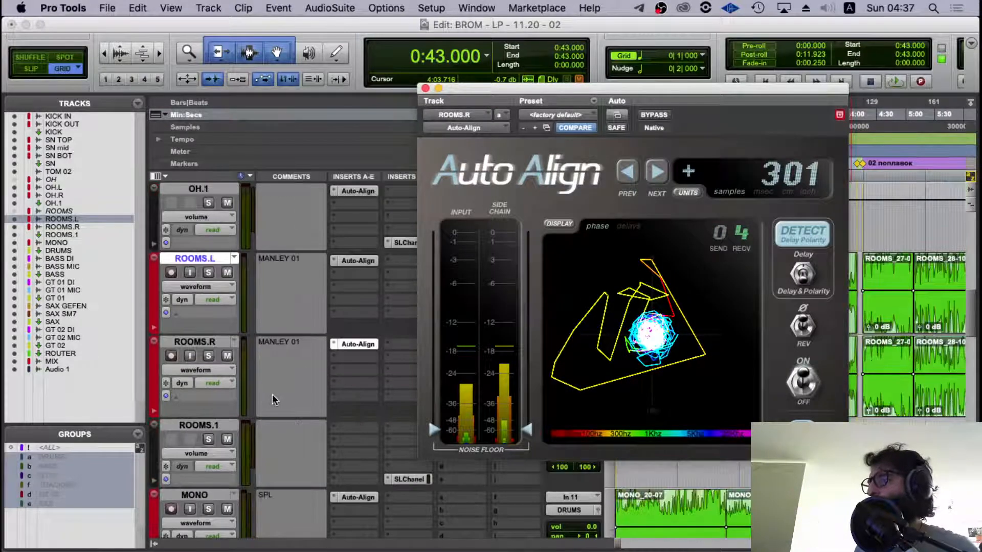
{"action": "left_click", "coordinate": [214, 427]}
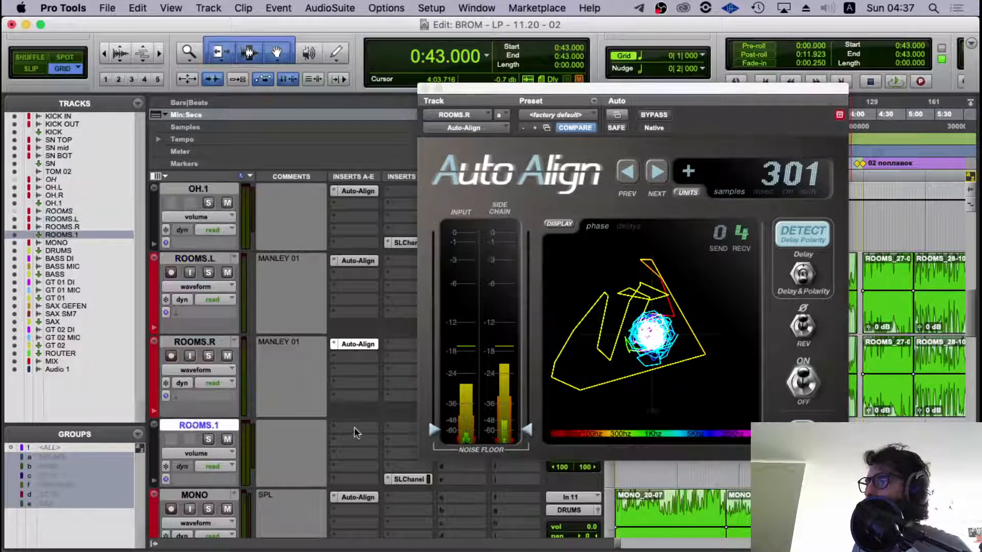
{"action": "scroll", "coordinate": [252, 429], "scroll_direction": "down", "scroll_amount": 1}
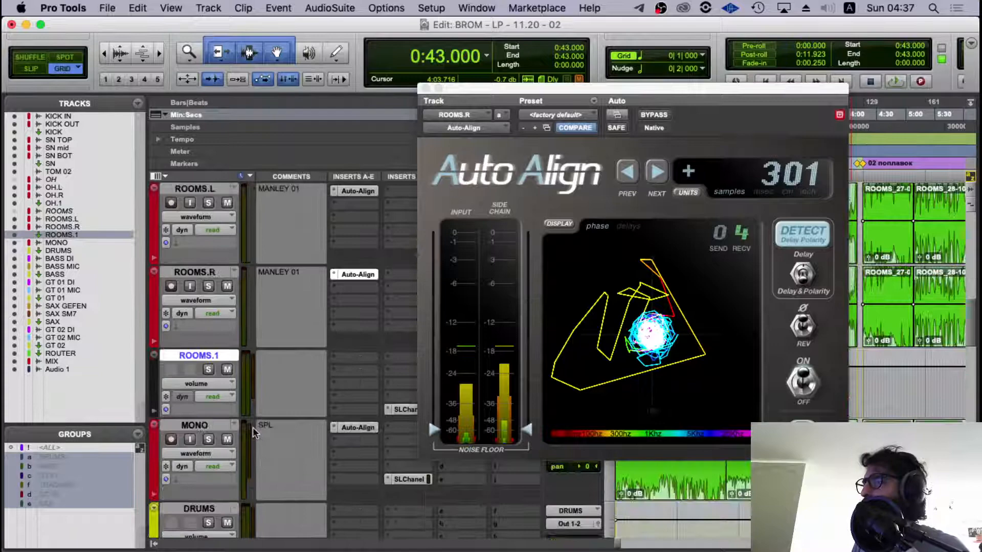
{"action": "left_click", "coordinate": [194, 425]}
{"action": "left_click", "coordinate": [354, 428]}
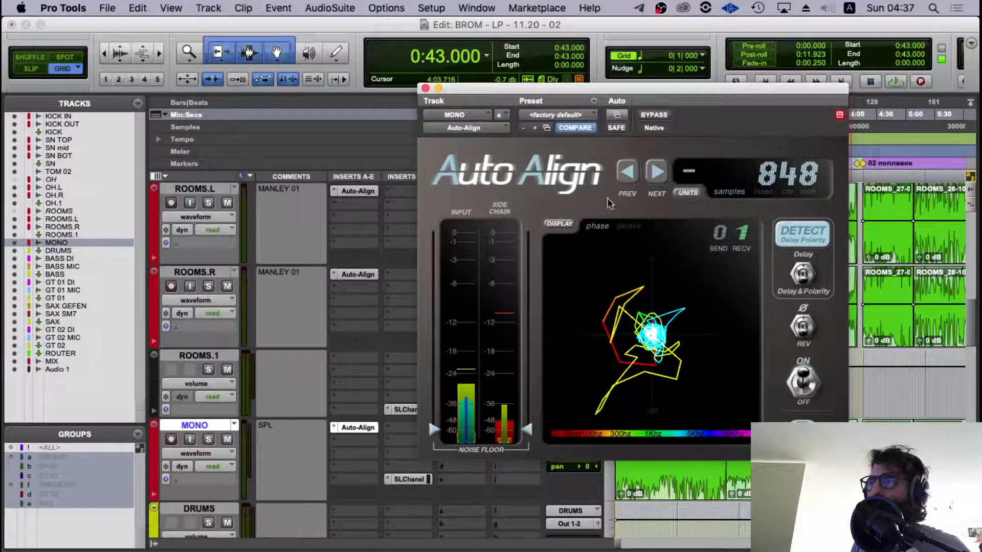
{"action": "left_click", "coordinate": [425, 88]}
- Start playback of the session from 0:12.000
{"action": "left_click", "coordinate": [626, 182]}
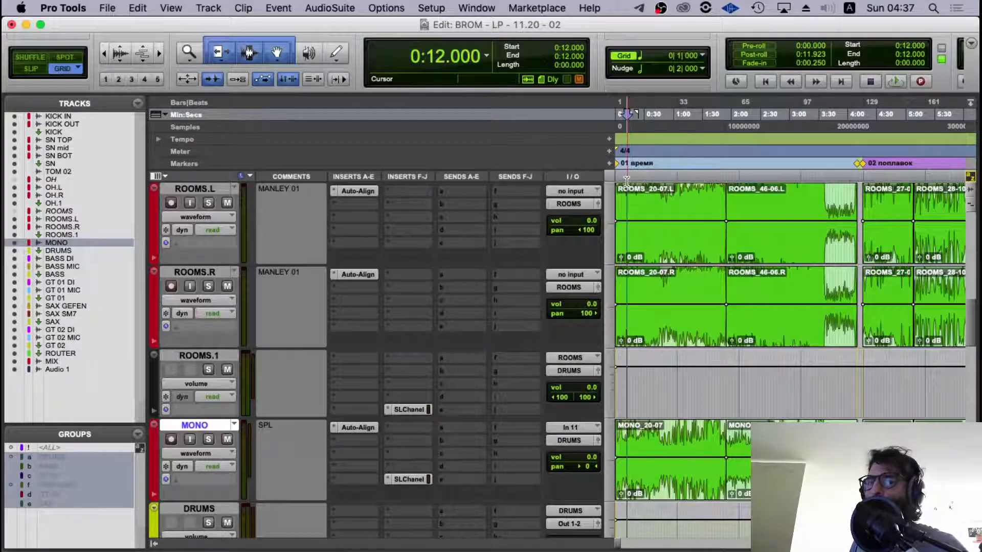
{"action": "key", "text": "space"}
{"action": "scroll", "coordinate": [218, 381], "scroll_direction": "down", "scroll_amount": 1}
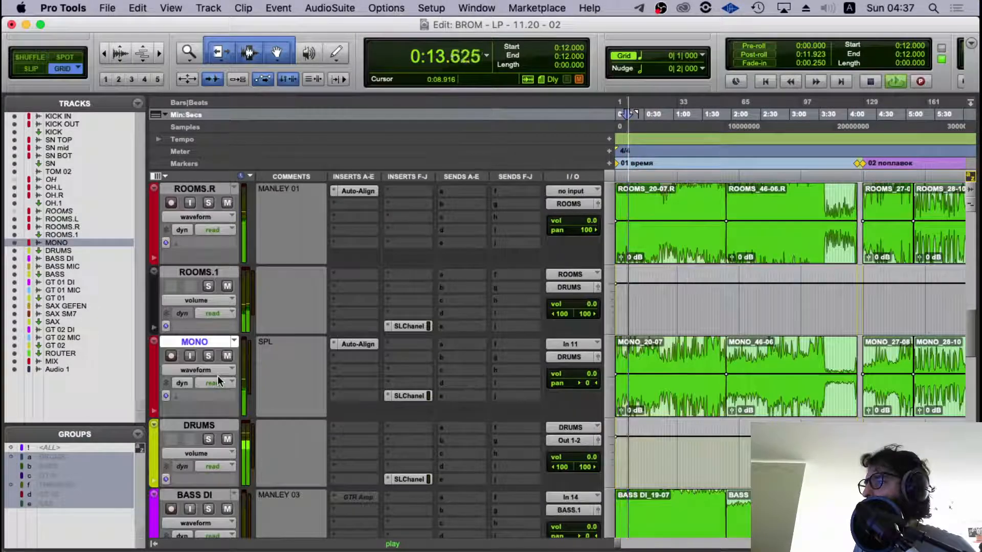
- Add the ROOMS.R, ROOMS.L, OH.1, OH.R, OH.L and TOM 02 tracks to the selection containing MONO
{"action": "scroll", "coordinate": [219, 375], "scroll_direction": "up", "scroll_amount": 1}
{"action": "left_click", "coordinate": [207, 270], "text": "super"}
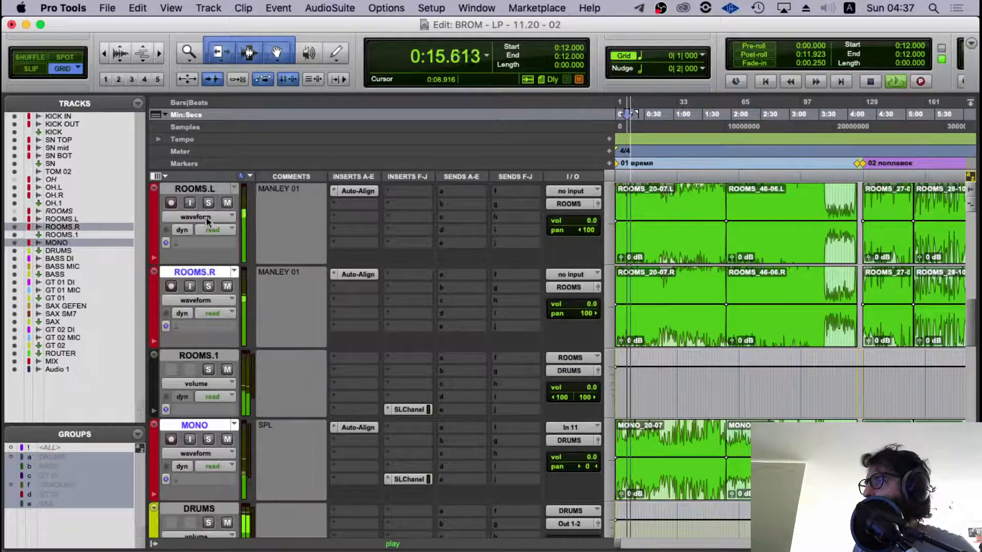
{"action": "left_click", "coordinate": [206, 188], "text": "super"}
{"action": "scroll", "coordinate": [250, 259], "scroll_direction": "up", "scroll_amount": 3}
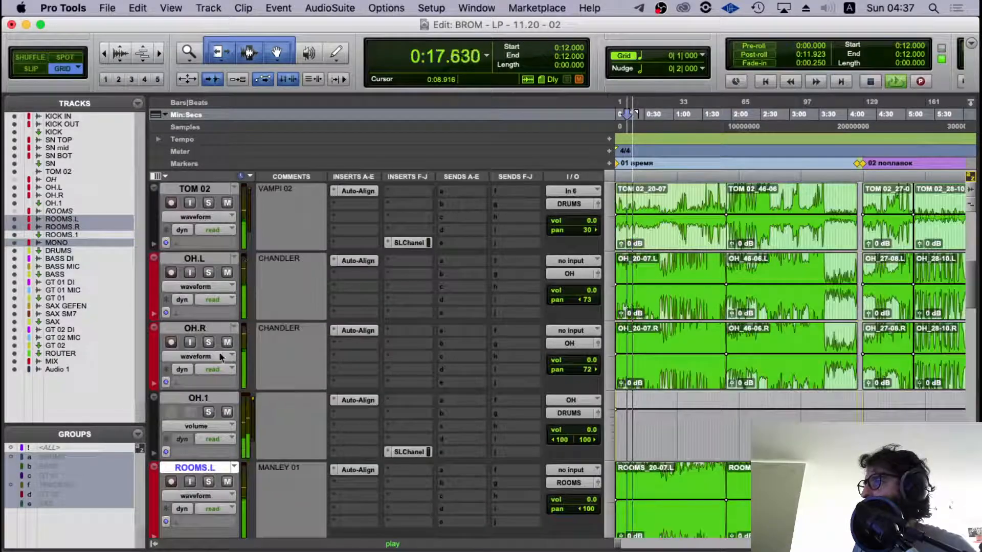
{"action": "left_click", "coordinate": [193, 397], "text": "super"}
{"action": "left_click", "coordinate": [207, 327], "text": "super"}
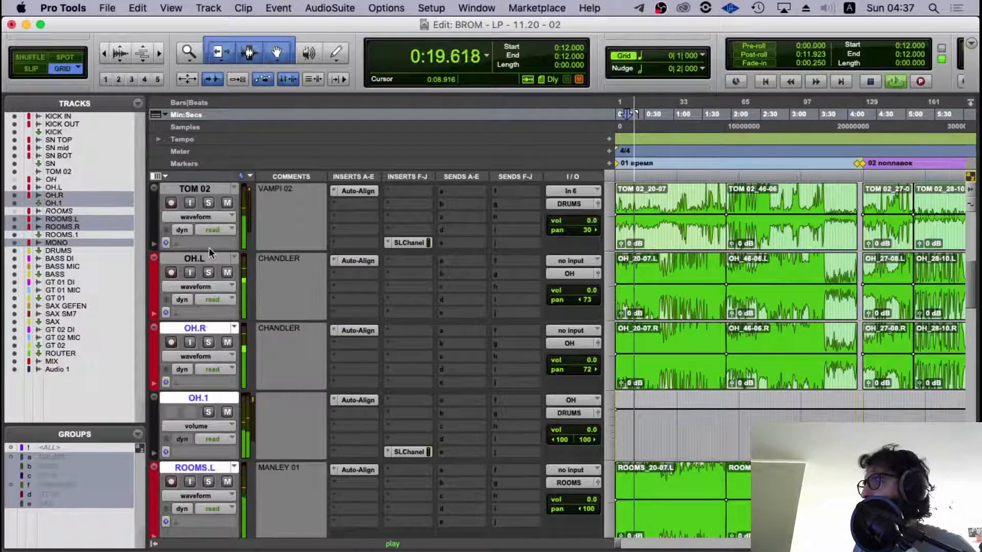
{"action": "left_click", "coordinate": [209, 259], "text": "super"}
{"action": "scroll", "coordinate": [249, 243], "scroll_direction": "up", "scroll_amount": 1}
{"action": "left_click", "coordinate": [198, 272], "text": "super"}
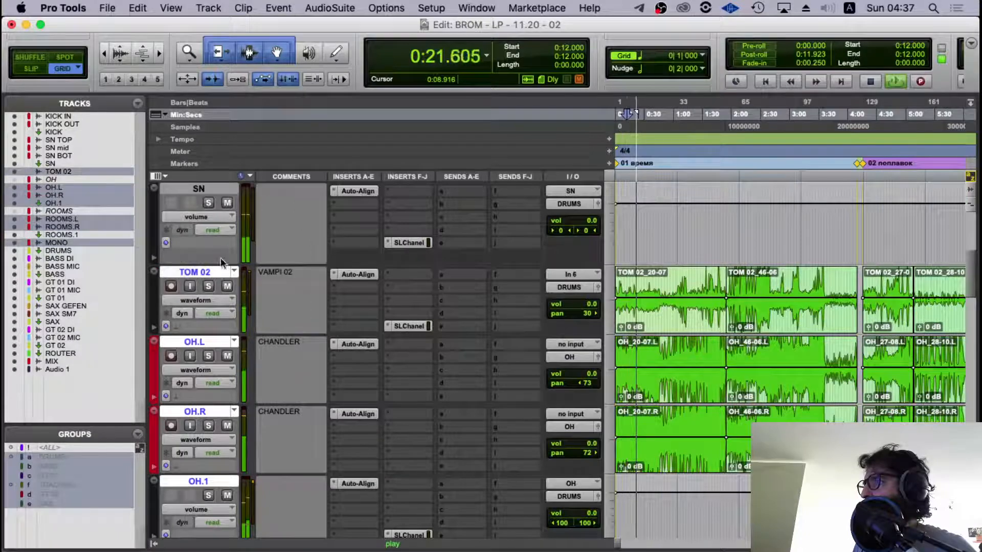
- Extend the track selection with SN, SN BOT, SN mid, SN TOP, KICK OUT and KICK IN
{"action": "scroll", "coordinate": [202, 256], "scroll_direction": "up", "scroll_amount": 1}
{"action": "left_click", "coordinate": [200, 233], "text": "super"}
{"action": "scroll", "coordinate": [244, 238], "scroll_direction": "up", "scroll_amount": 1}
{"action": "left_click", "coordinate": [215, 233], "text": "super"}
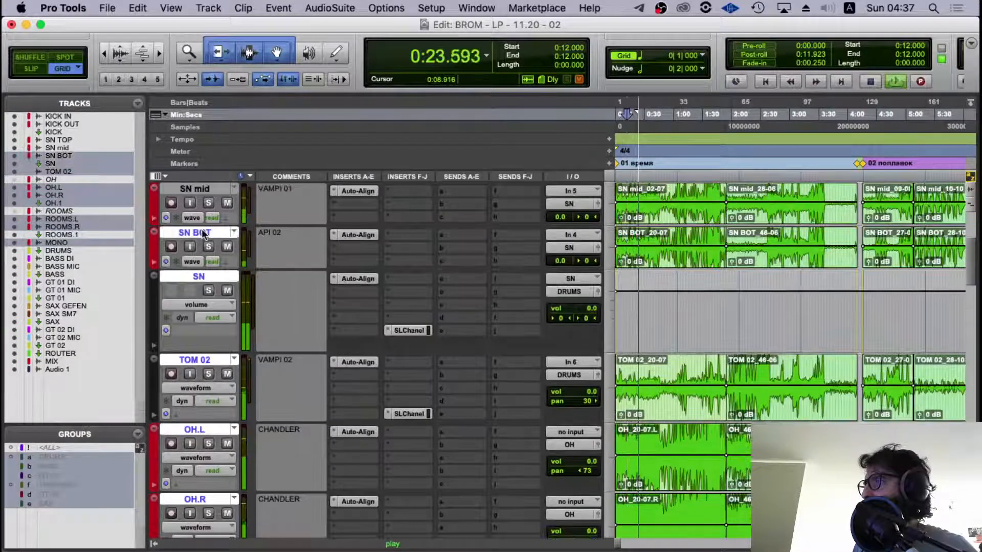
{"action": "scroll", "coordinate": [220, 246], "scroll_direction": "up", "scroll_amount": 2}
{"action": "left_click", "coordinate": [201, 288], "text": "super"}
{"action": "left_click", "coordinate": [199, 245], "text": "super"}
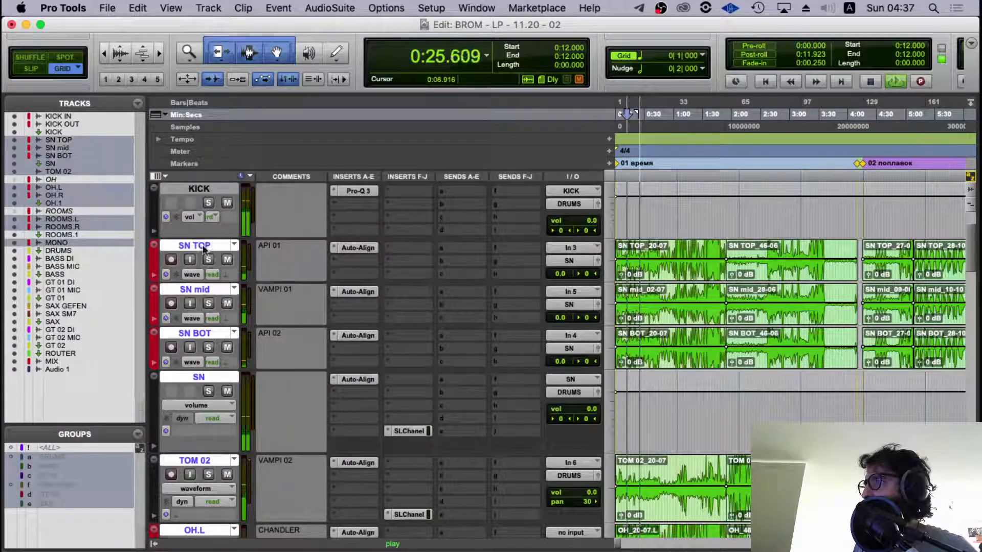
{"action": "scroll", "coordinate": [235, 251], "scroll_direction": "up", "scroll_amount": 2}
{"action": "left_click", "coordinate": [198, 233], "text": "super"}
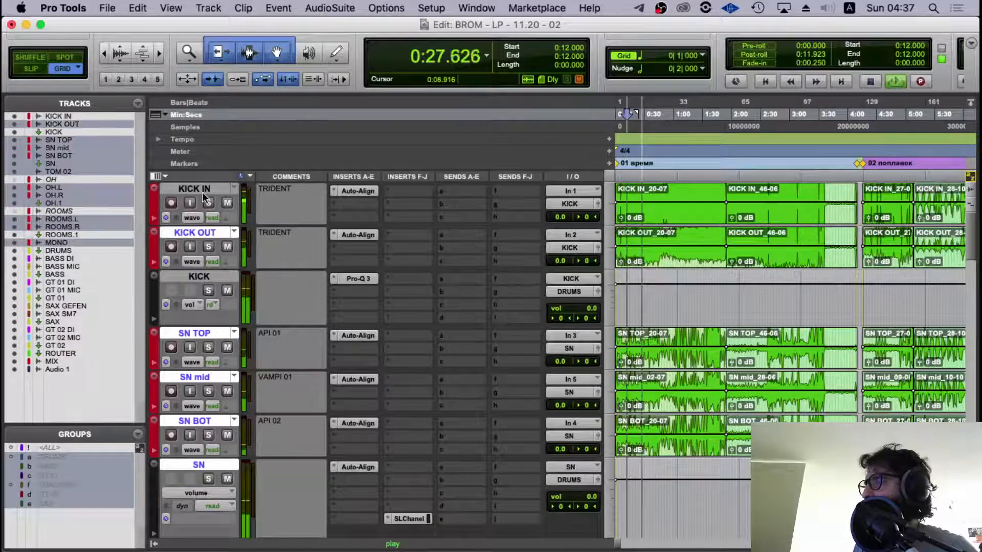
{"action": "left_click", "coordinate": [205, 189], "text": "super"}
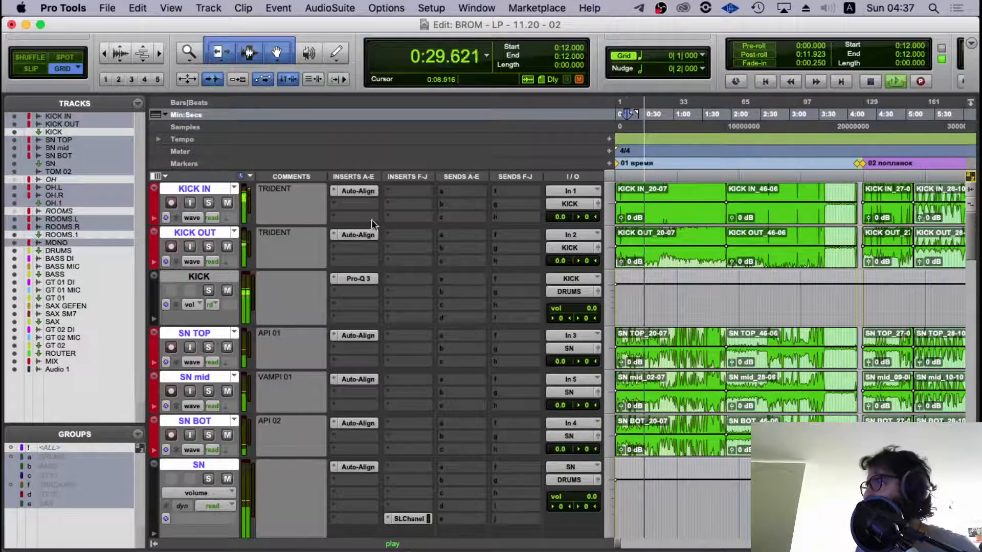
- Bypass Auto-Align on all selected drum tracks during playback and re-enable it to compare the sound
{"action": "left_click", "coordinate": [346, 192], "text": "alt+shift+super"}
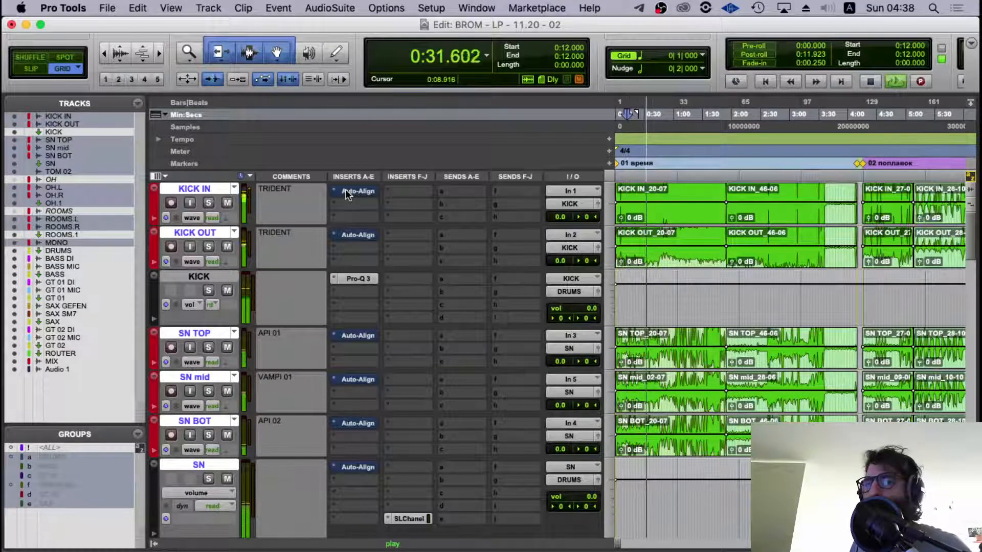
{"action": "scroll", "coordinate": [396, 297], "scroll_direction": "down", "scroll_amount": 7}
{"action": "scroll", "coordinate": [397, 292], "scroll_direction": "down", "scroll_amount": 7}
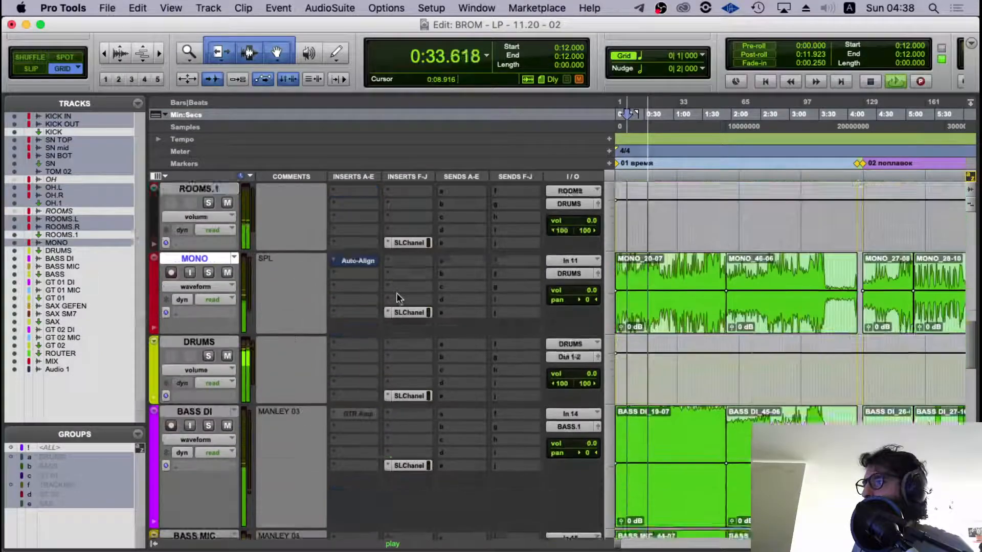
{"action": "scroll", "coordinate": [384, 286], "scroll_direction": "up", "scroll_amount": 3}
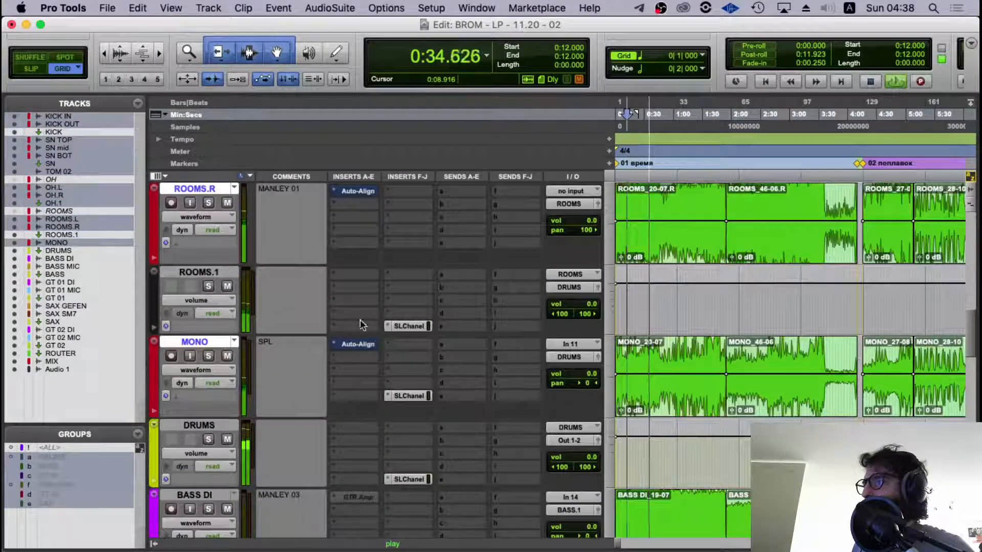
{"action": "left_click", "coordinate": [358, 345], "text": "alt+shift+super"}
- Place the edit cursor near 0:27 in the first KICK IN clip and stop playback
{"action": "scroll", "coordinate": [593, 256], "scroll_direction": "up", "scroll_amount": 14}
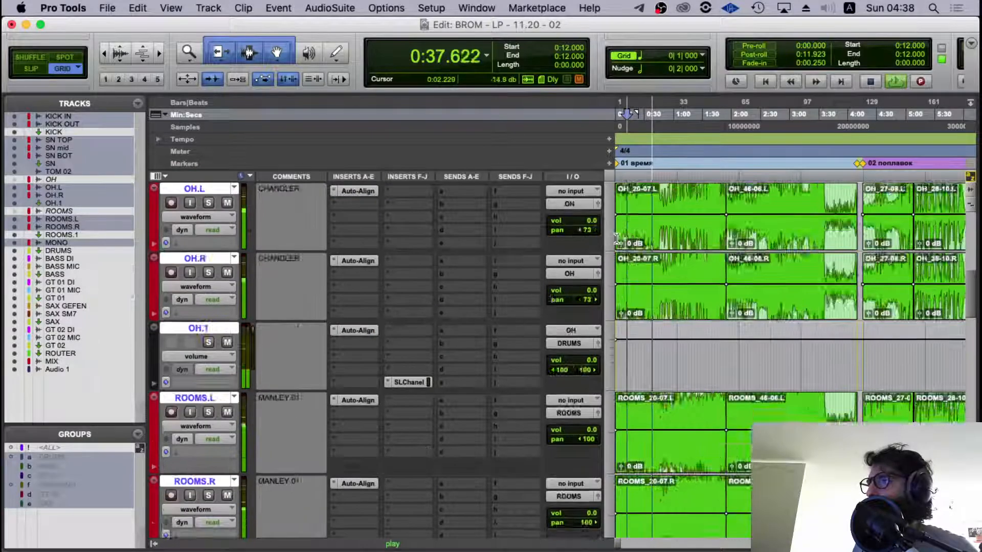
{"action": "left_click", "coordinate": [642, 189]}
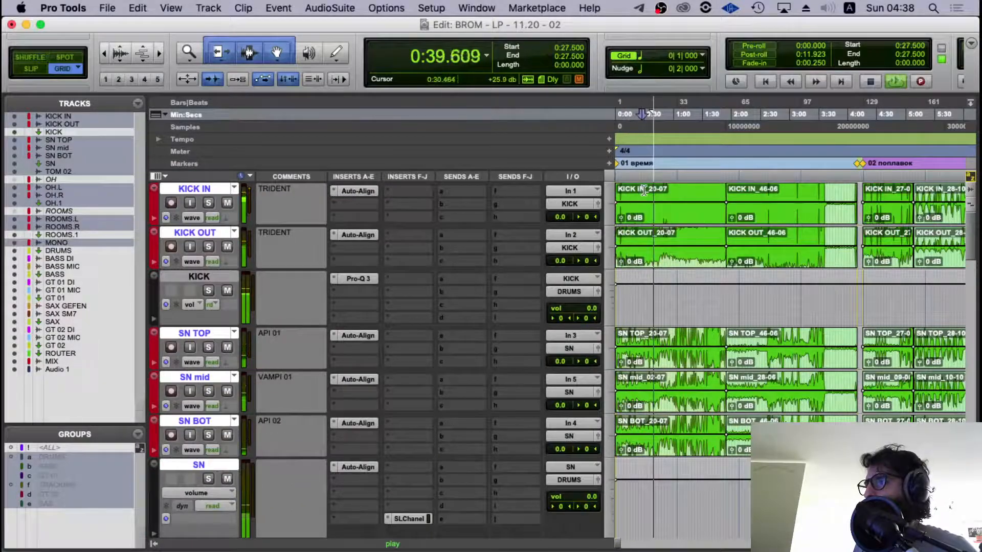
{"action": "key", "text": "space"}
{"action": "scroll", "coordinate": [644, 189], "scroll_direction": "down", "scroll_amount": 7}
{"action": "key", "text": "super+Tab"}
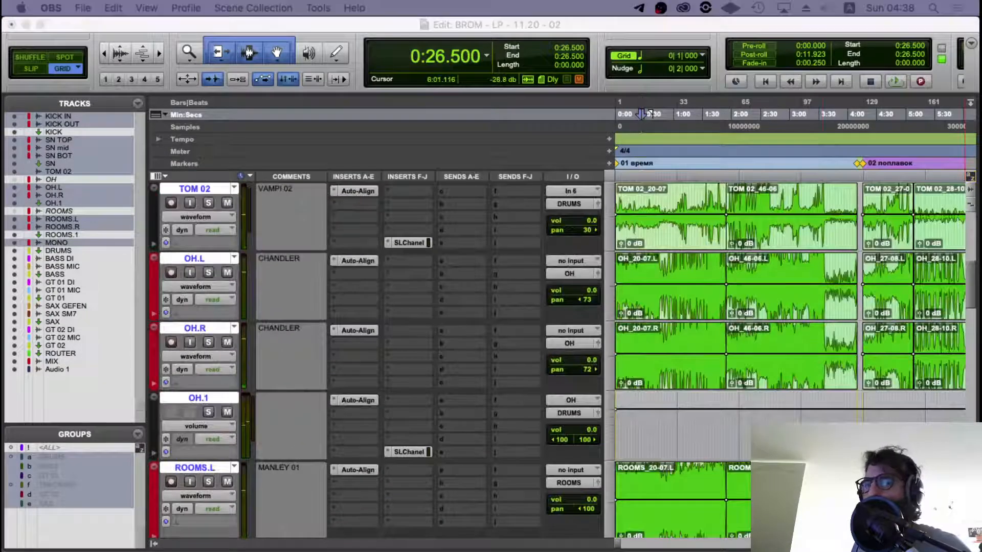
{"action": "scroll", "coordinate": [632, 362], "scroll_direction": "down", "scroll_amount": 7}
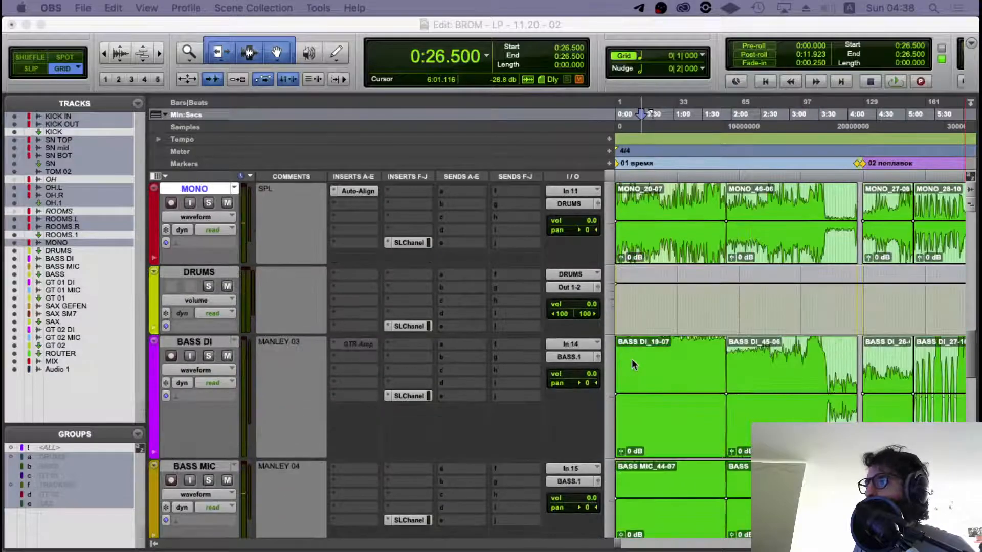
{"action": "scroll", "coordinate": [632, 362], "scroll_direction": "up", "scroll_amount": 4}
{"action": "scroll", "coordinate": [631, 359], "scroll_direction": "down", "scroll_amount": 4}
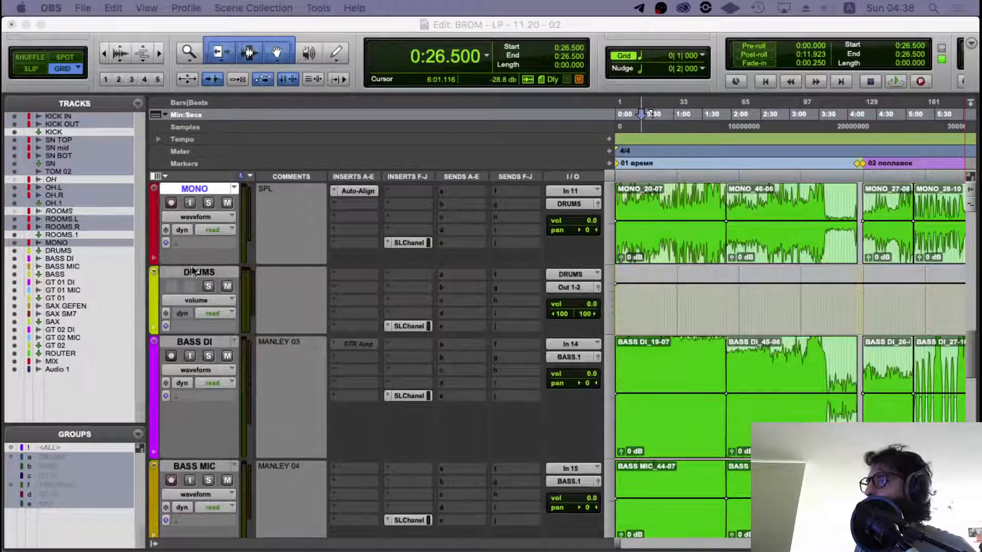
{"action": "left_click", "coordinate": [84, 9]}
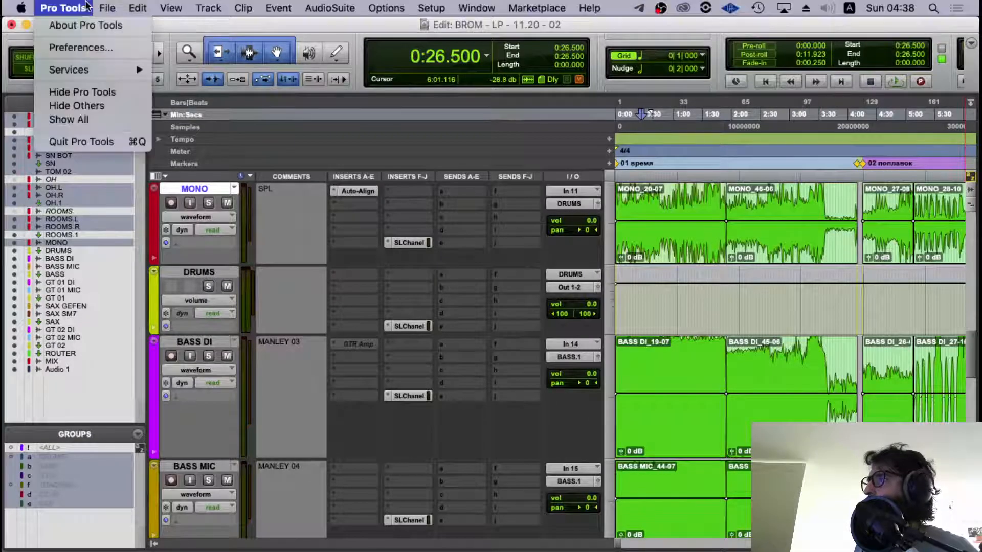
- Place the edit cursor at 0:22.500 in the MONO clip and select the BASS track
{"action": "mouse_move", "coordinate": [107, 8]}
{"action": "left_click", "coordinate": [155, 102]}
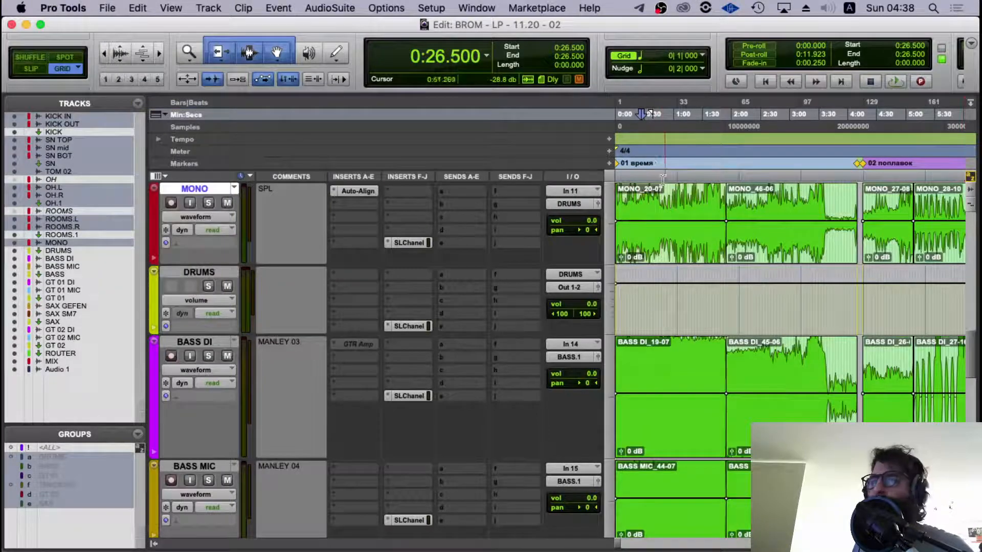
{"action": "left_click", "coordinate": [637, 201]}
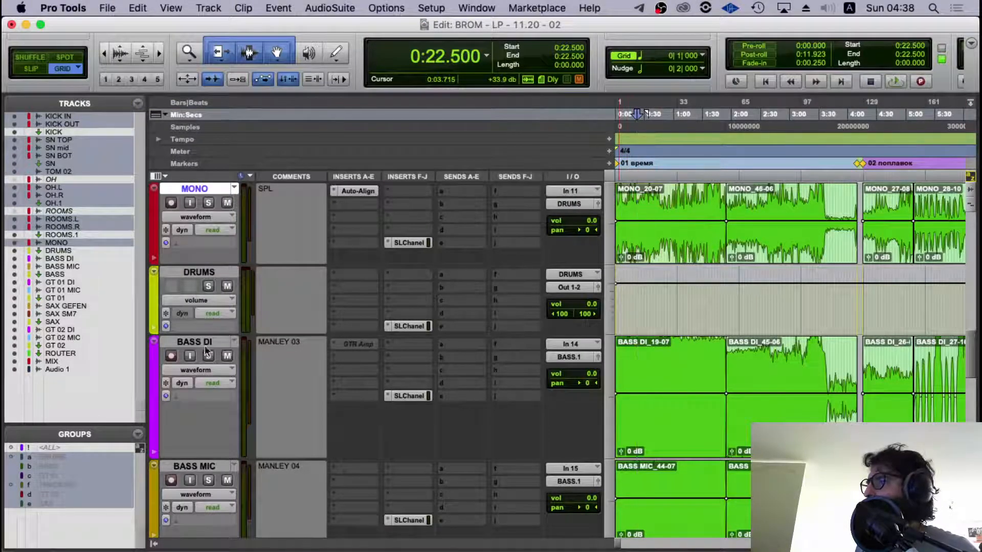
{"action": "scroll", "coordinate": [206, 350], "scroll_direction": "down", "scroll_amount": 5}
{"action": "left_click", "coordinate": [200, 397]}
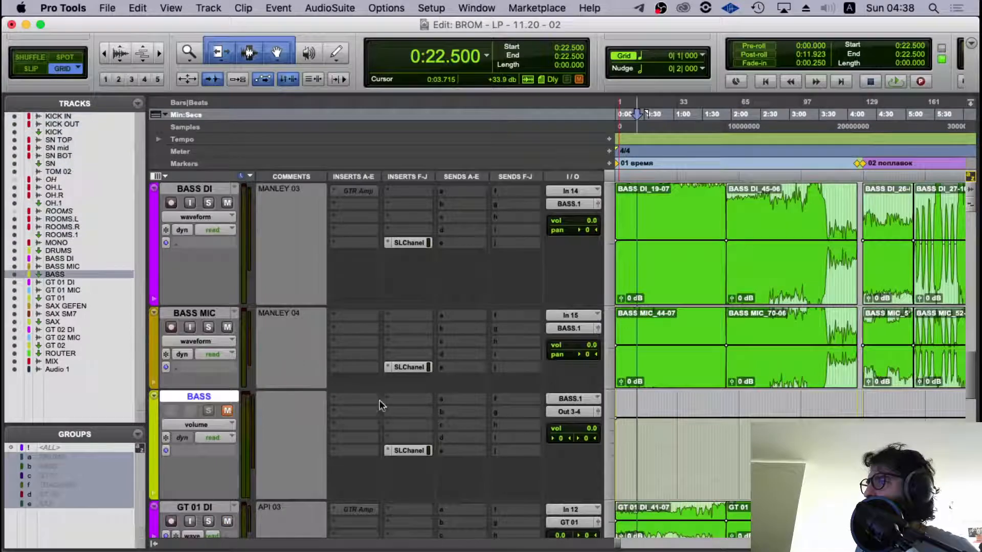
- Mute the DRUMS track and unmute the BASS track while playing from 0:23.000
{"action": "scroll", "coordinate": [339, 396], "scroll_direction": "up", "scroll_amount": 5}
{"action": "scroll", "coordinate": [339, 396], "scroll_direction": "down", "scroll_amount": 2}
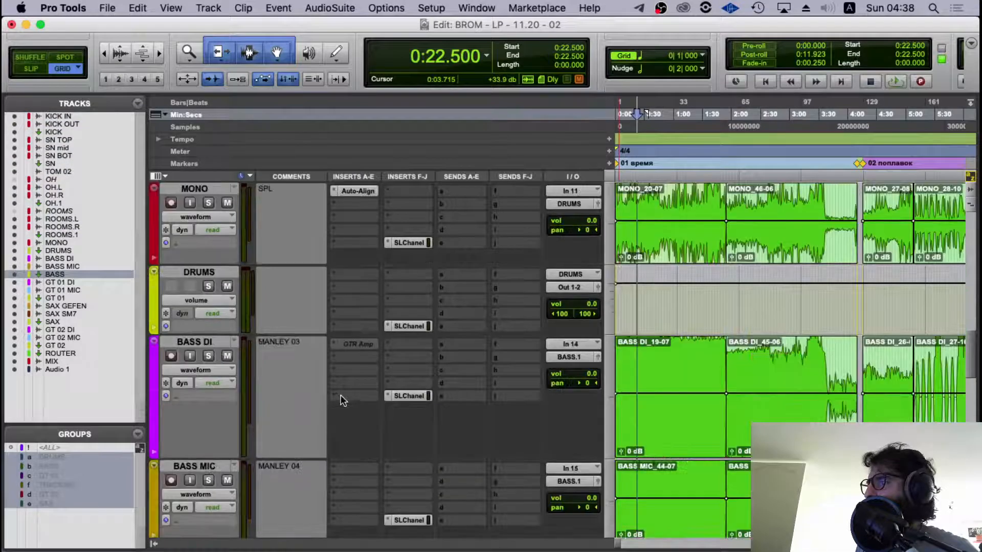
{"action": "left_click", "coordinate": [638, 297]}
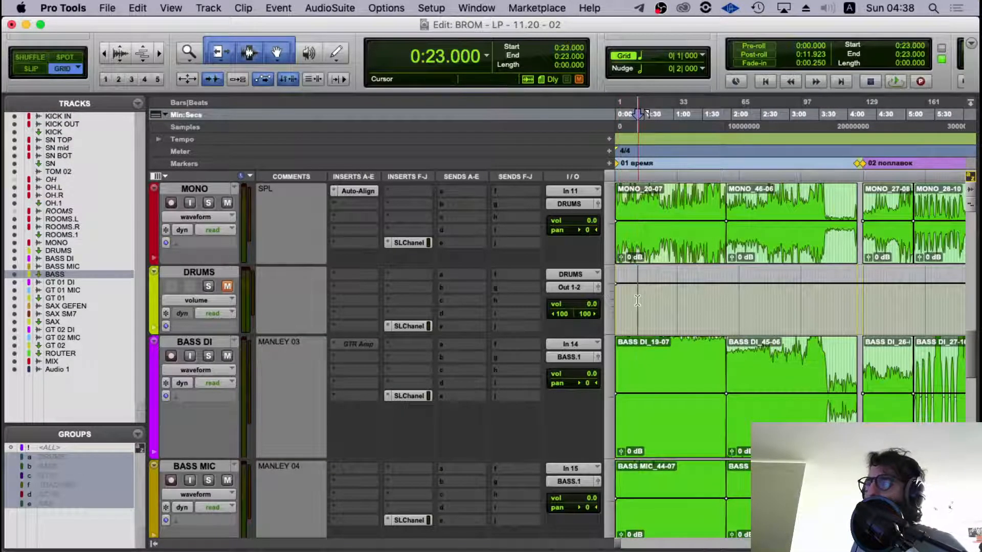
{"action": "key", "text": "space"}
{"action": "scroll", "coordinate": [242, 384], "scroll_direction": "down", "scroll_amount": 4}
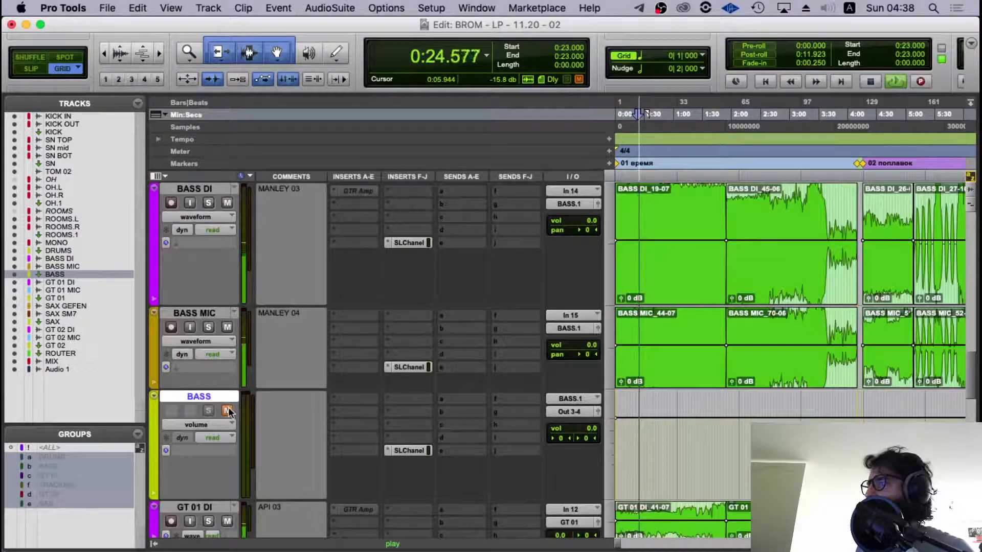
{"action": "scroll", "coordinate": [287, 344], "scroll_direction": "up", "scroll_amount": 4}
{"action": "key", "text": "space"}
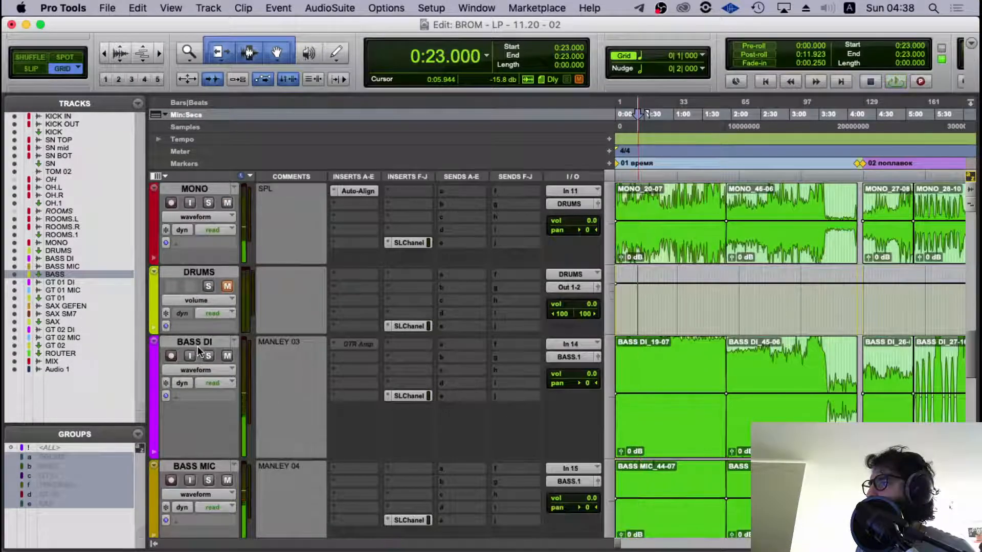
- Replace the inactive GTR Amp insert on BASS DI with Sound Radix Auto-Align and set its send to 5
{"action": "left_click", "coordinate": [198, 346]}
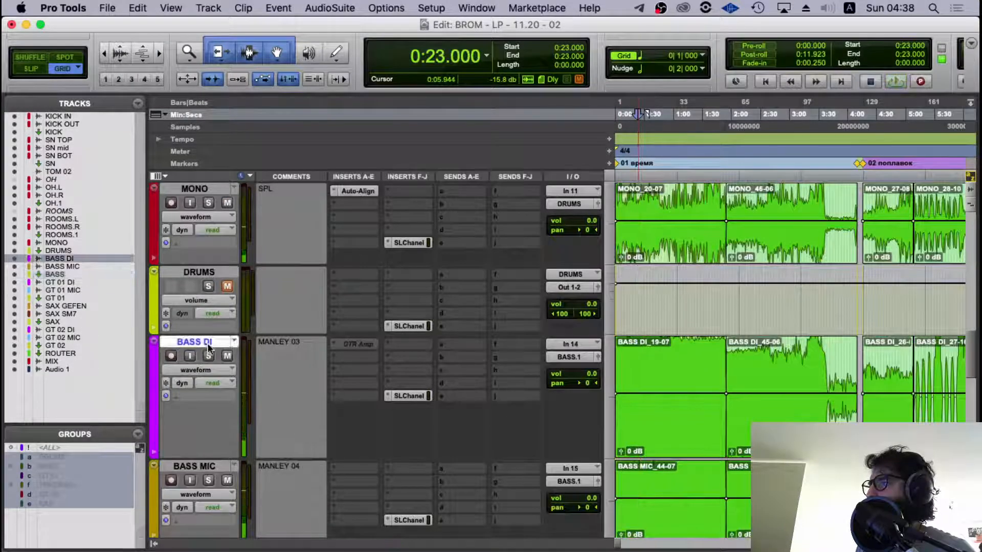
{"action": "left_click", "coordinate": [334, 344]}
{"action": "mouse_move", "coordinate": [341, 345]}
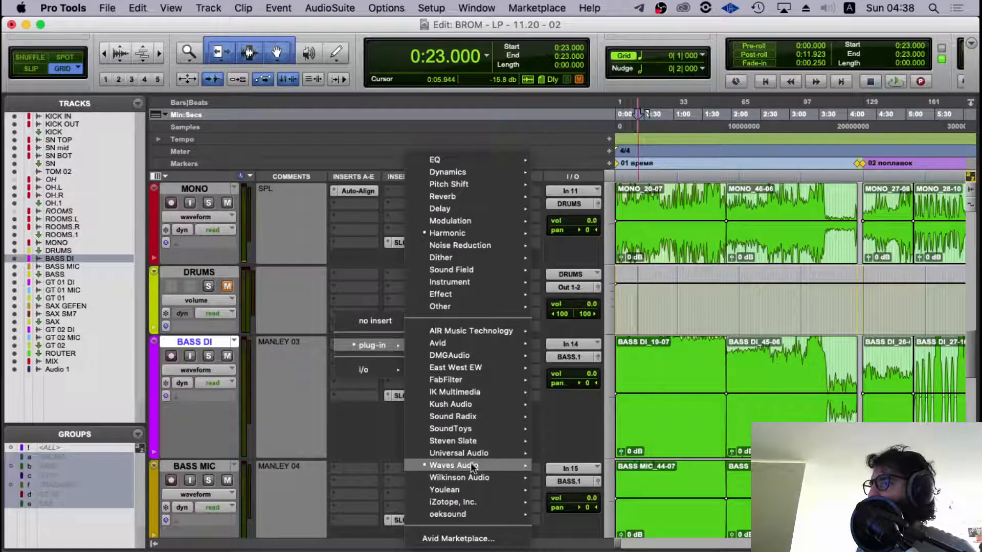
{"action": "mouse_move", "coordinate": [474, 466]}
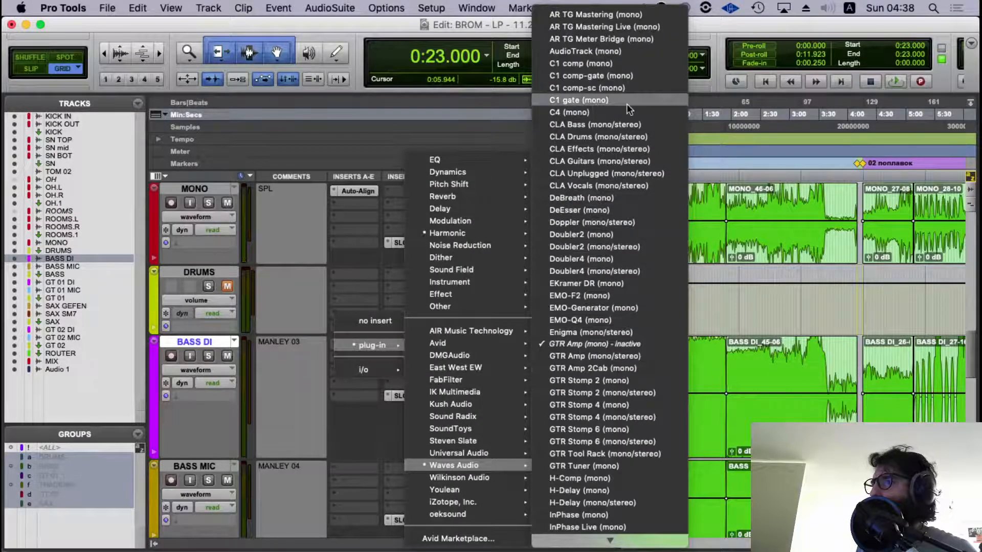
{"action": "scroll", "coordinate": [643, 512], "scroll_direction": "down", "scroll_amount": 5}
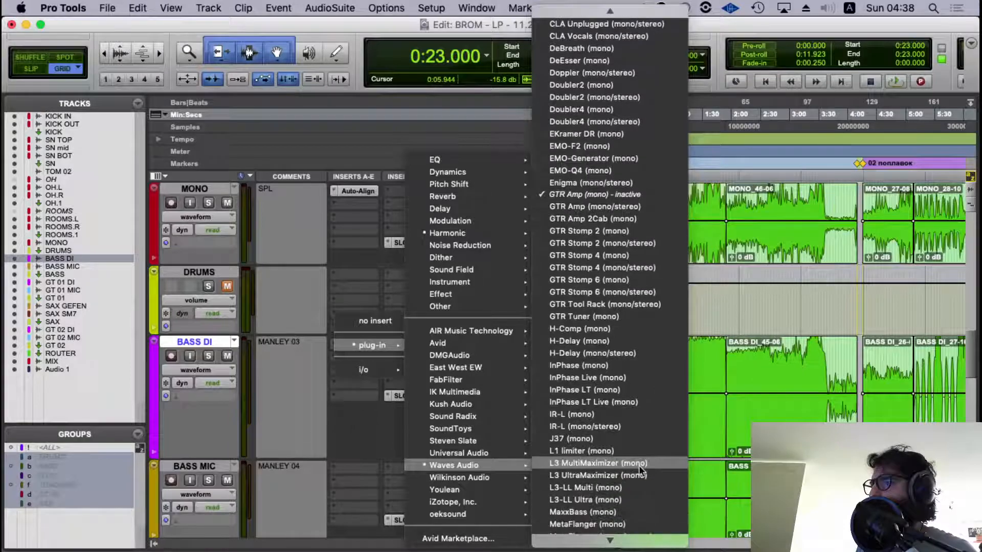
{"action": "mouse_move", "coordinate": [469, 418]}
{"action": "left_click", "coordinate": [581, 420]}
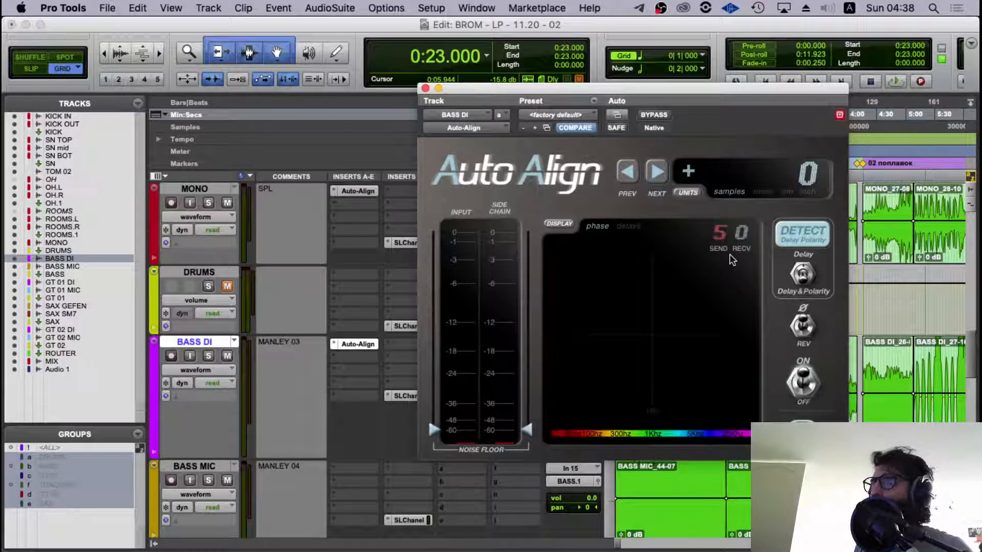
- Insert Auto-Align in the first insert slot of BASS MIC and set its receive to 5
{"action": "left_click", "coordinate": [341, 466]}
{"action": "mouse_move", "coordinate": [368, 495]}
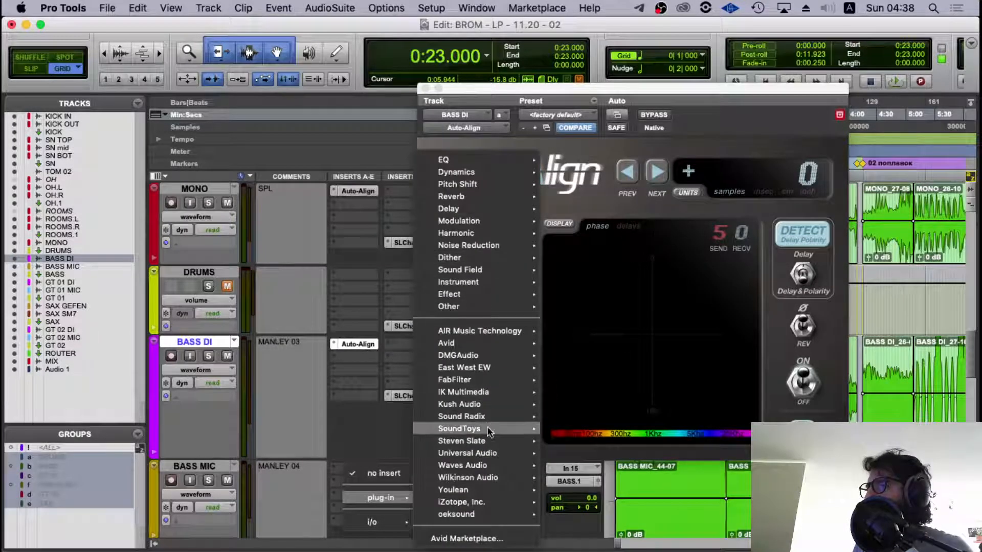
{"action": "mouse_move", "coordinate": [461, 416]}
{"action": "left_click", "coordinate": [604, 420]}
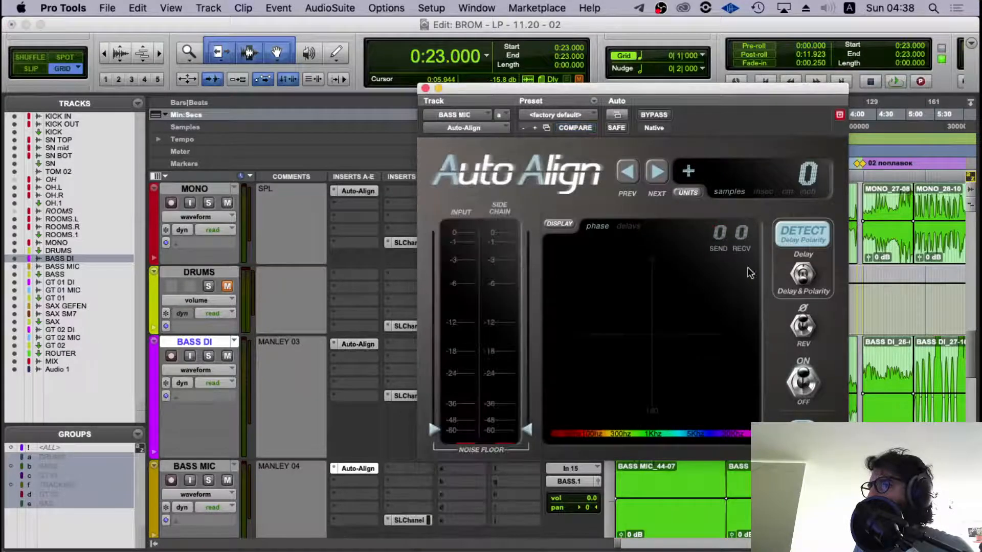
{"action": "left_click", "coordinate": [742, 234]}
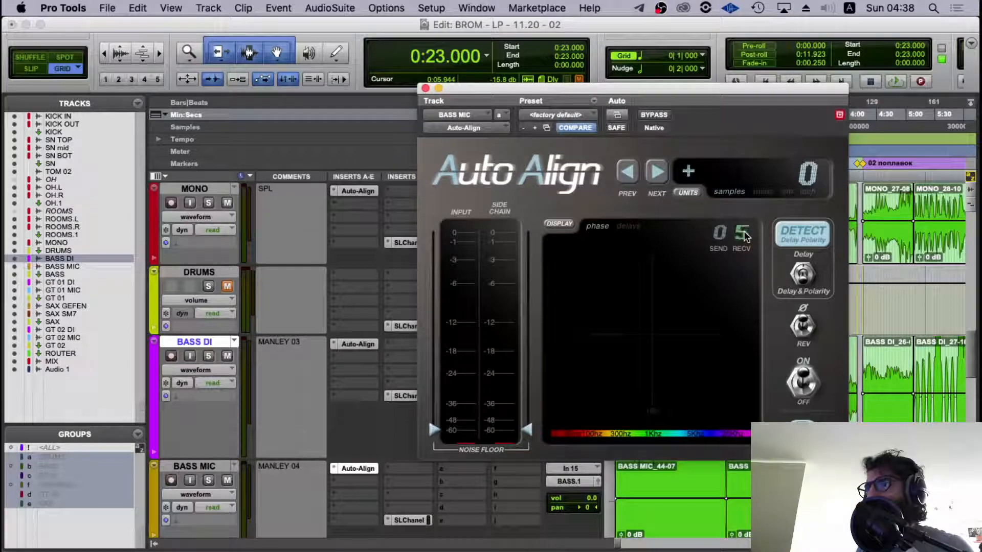
{"action": "left_click", "coordinate": [425, 88]}
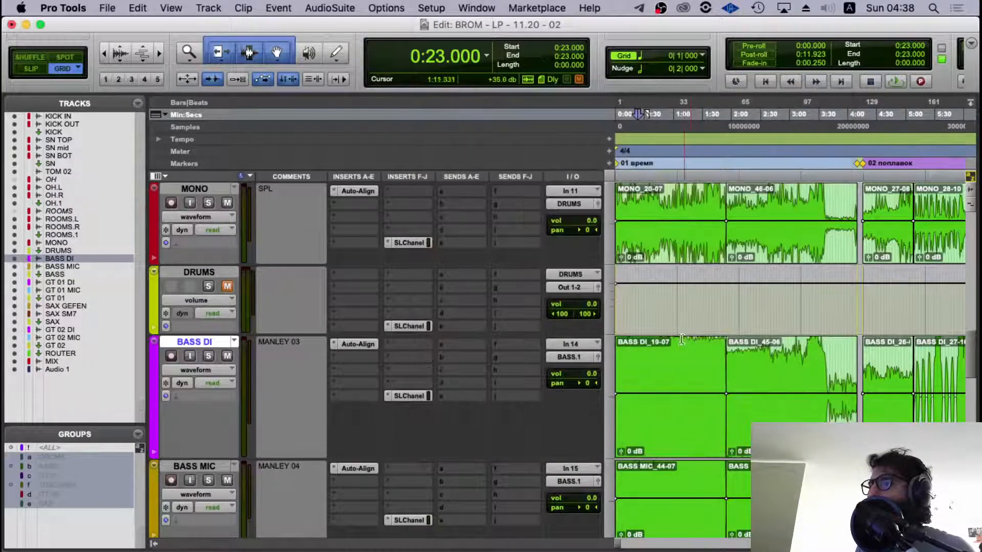
- Detect the BASS MIC delay and polarity in Auto-Align while playing from 0:21.000, and place the edit cursor at 0:26.500
{"action": "left_click", "coordinate": [635, 306]}
{"action": "scroll", "coordinate": [433, 369], "scroll_direction": "down", "scroll_amount": 2}
{"action": "left_click", "coordinate": [359, 385]}
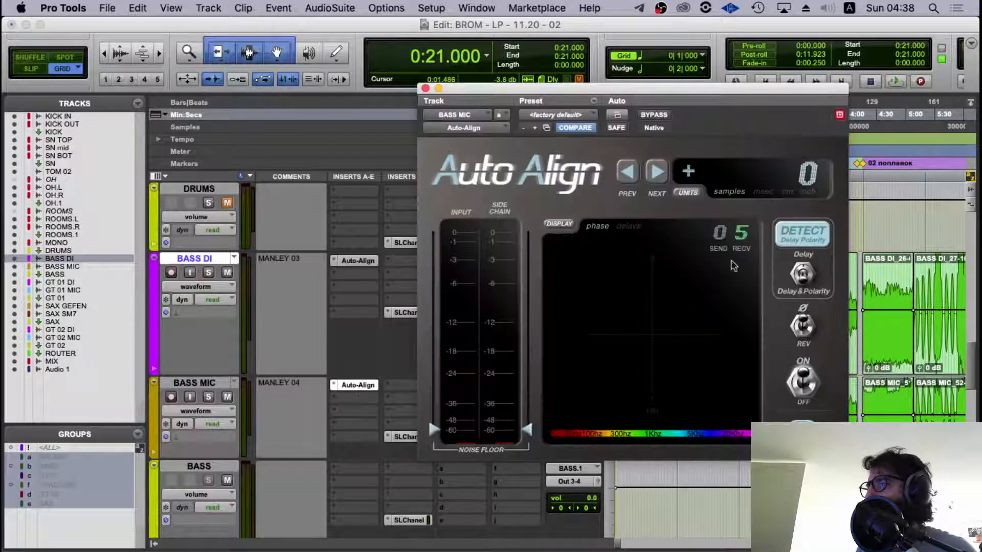
{"action": "key", "text": "space"}
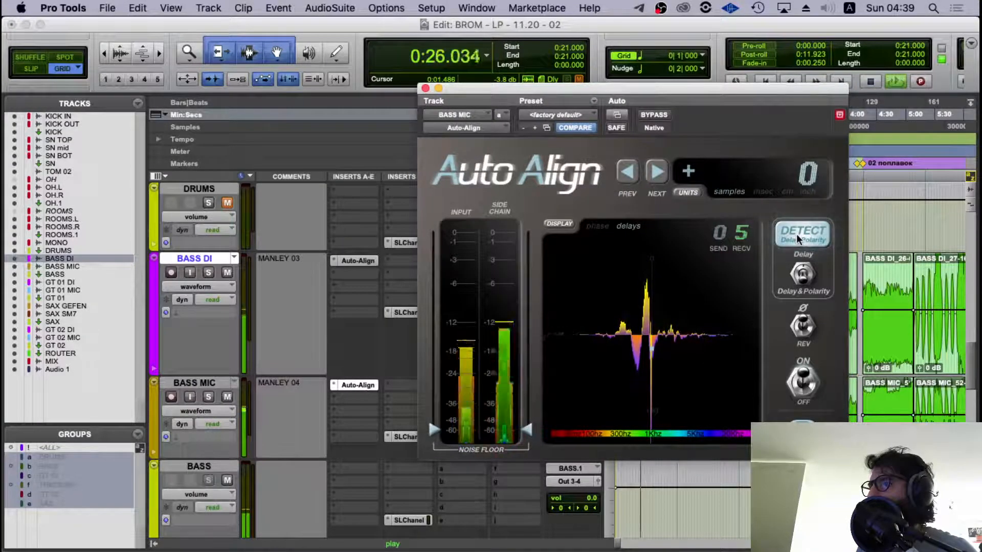
{"action": "left_click", "coordinate": [426, 89]}
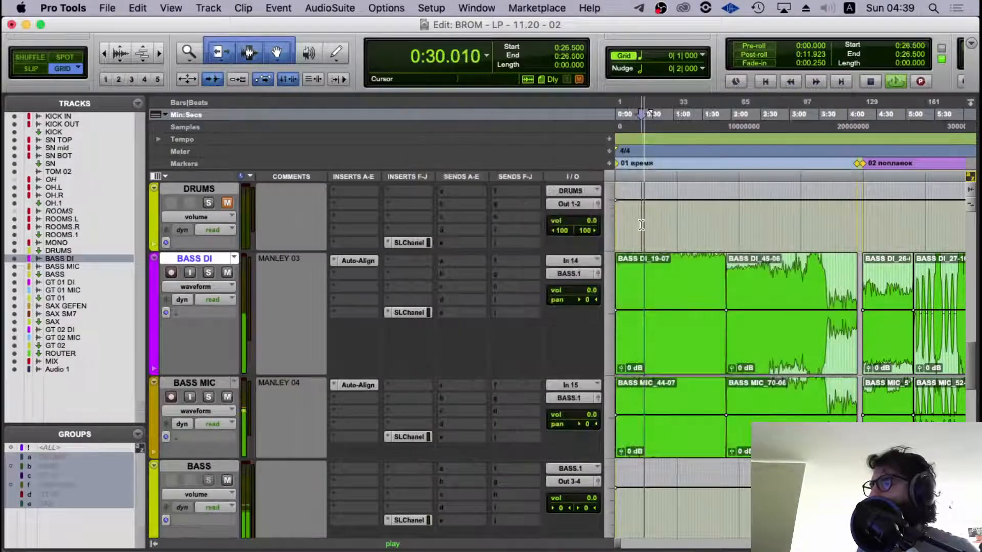
{"action": "left_click", "coordinate": [641, 115]}
{"action": "left_click", "coordinate": [197, 387]}
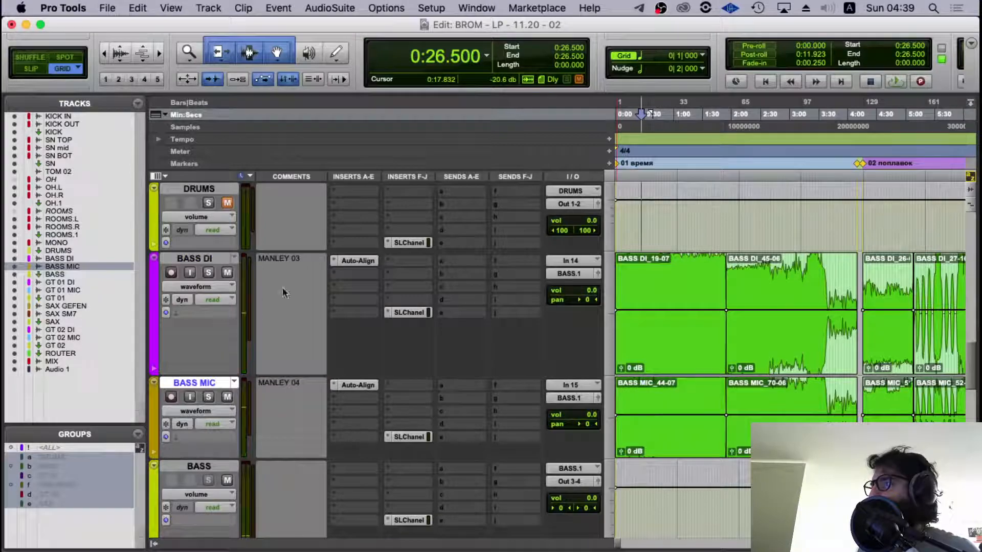
- Insert multichannel Auto-Align in the first insert slot of the DRUMS track and set its receive to 5
{"action": "scroll", "coordinate": [333, 241], "scroll_direction": "up", "scroll_amount": 2}
{"action": "left_click", "coordinate": [339, 273]}
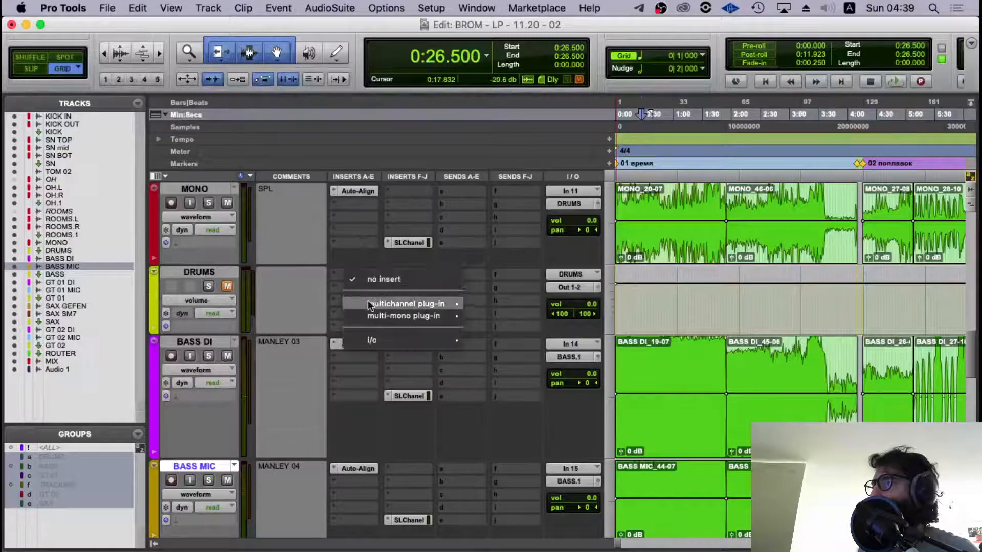
{"action": "mouse_move", "coordinate": [389, 303]}
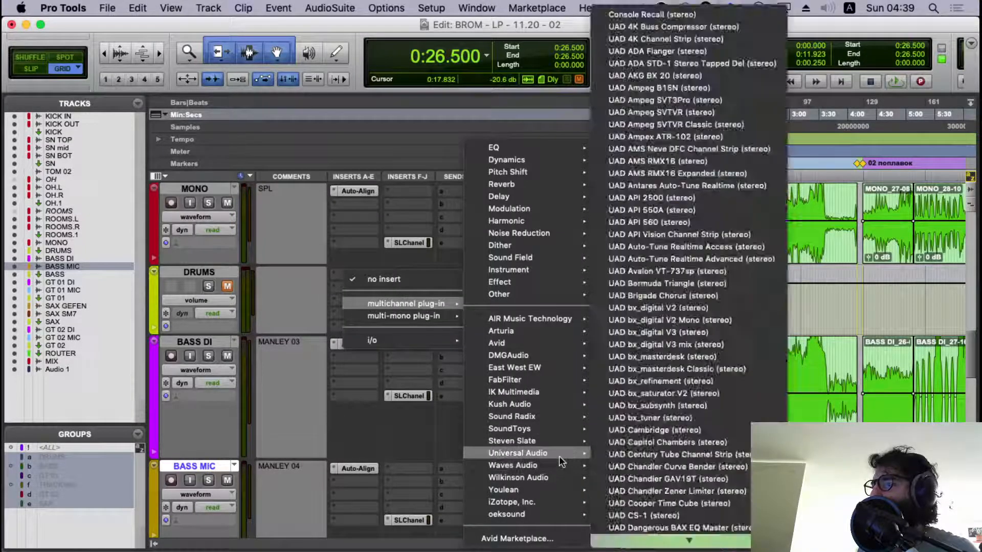
{"action": "mouse_move", "coordinate": [545, 352]}
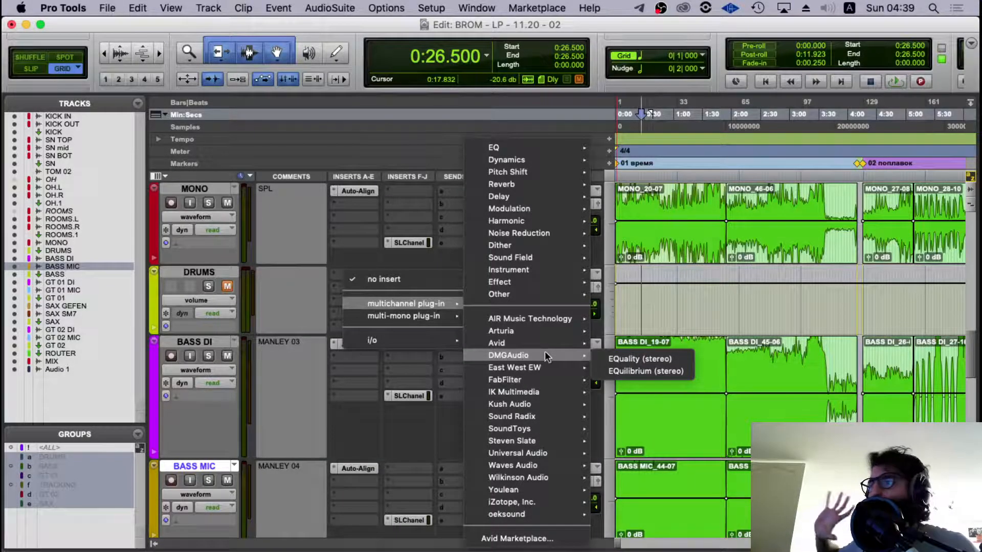
{"action": "mouse_move", "coordinate": [578, 416]}
{"action": "left_click", "coordinate": [621, 415]}
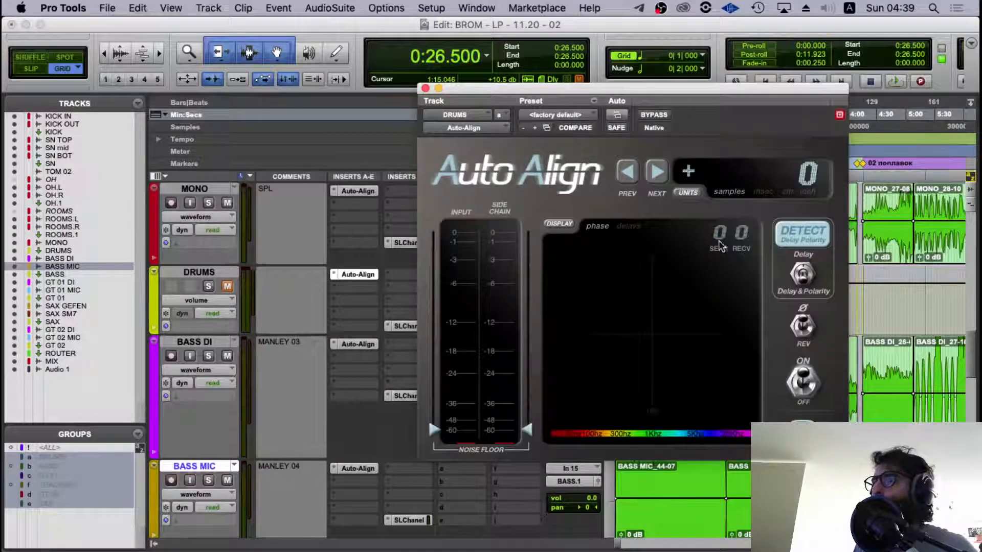
{"action": "left_click_drag", "start_coordinate": [741, 237], "coordinate": [743, 238]}
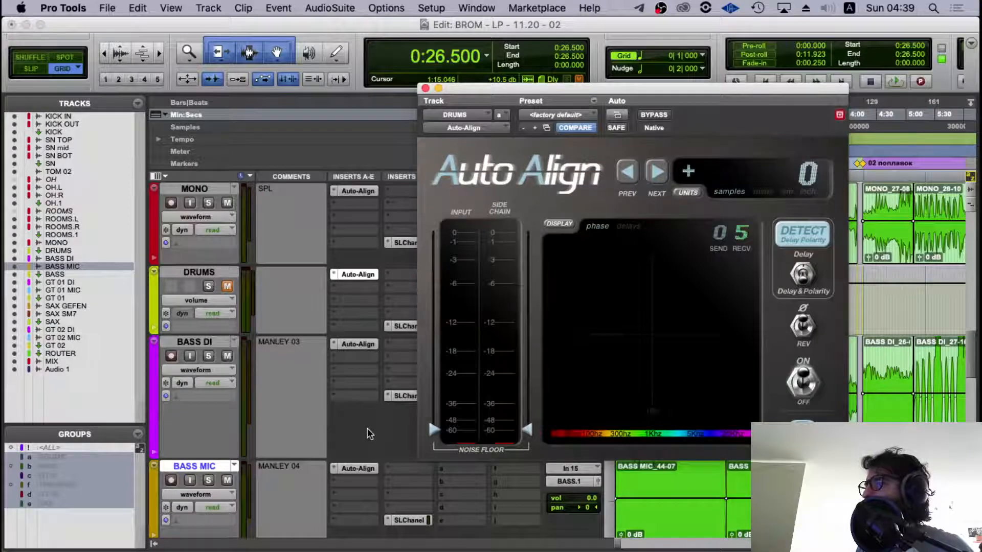
- Check the Auto-Align delay and send/receive settings on the BASS MIC and BASS DI tracks
{"action": "scroll", "coordinate": [367, 433], "scroll_direction": "down", "scroll_amount": 3}
{"action": "left_click", "coordinate": [364, 316]}
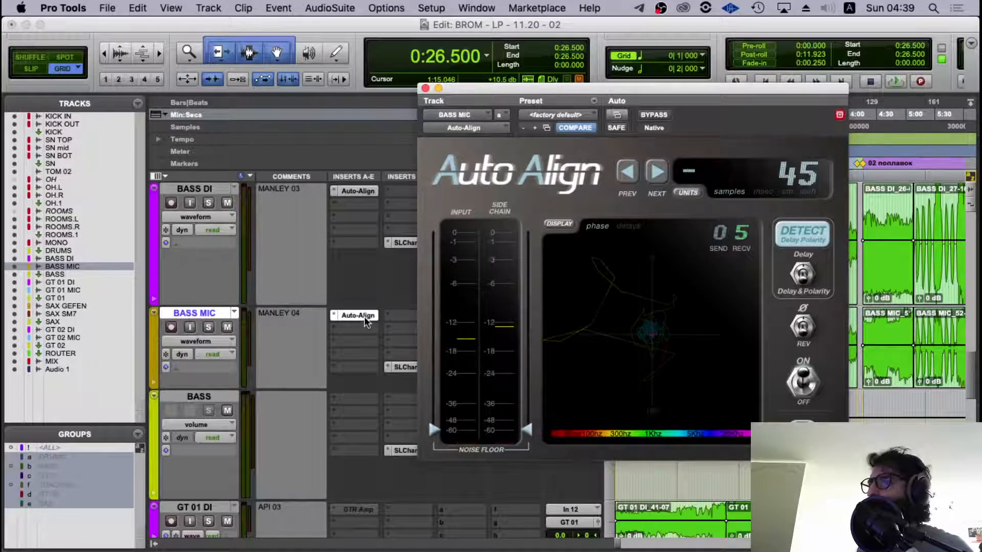
{"action": "left_click", "coordinate": [425, 89]}
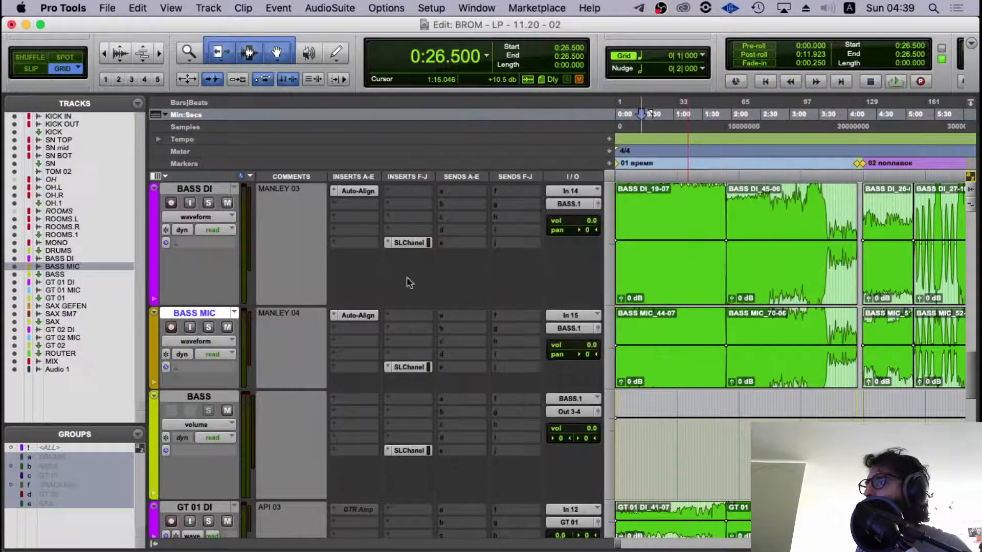
{"action": "scroll", "coordinate": [404, 307], "scroll_direction": "up", "scroll_amount": 2}
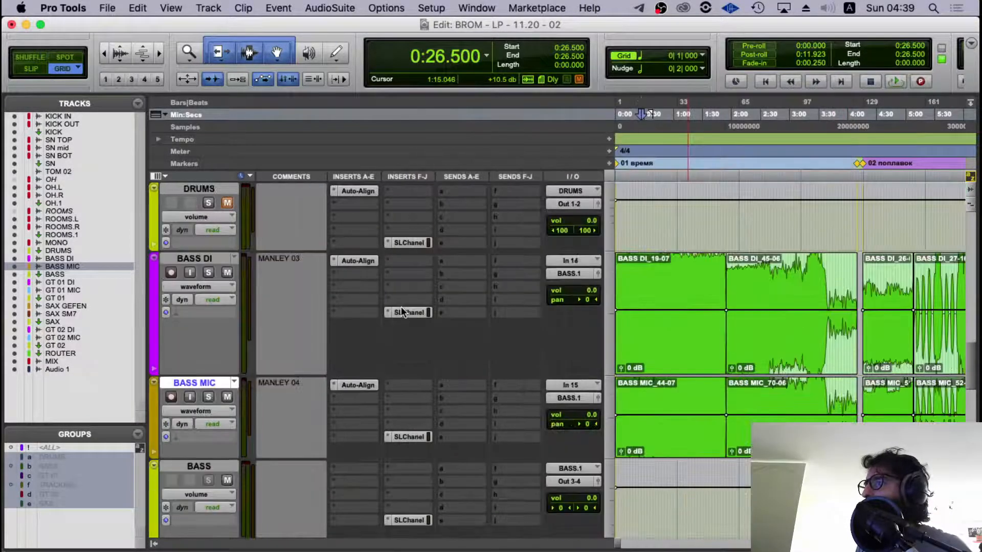
{"action": "left_click", "coordinate": [354, 261]}
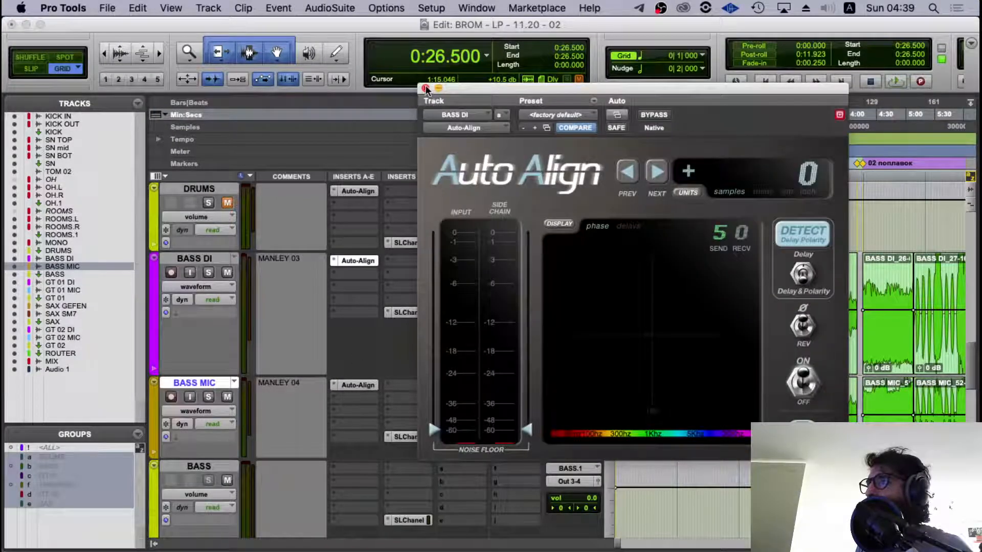
{"action": "left_click", "coordinate": [425, 88]}
- Unmute the DRUMS track and detect its delay and polarity in Auto-Align while playing from 0:26.500
{"action": "scroll", "coordinate": [210, 241], "scroll_direction": "up", "scroll_amount": 2}
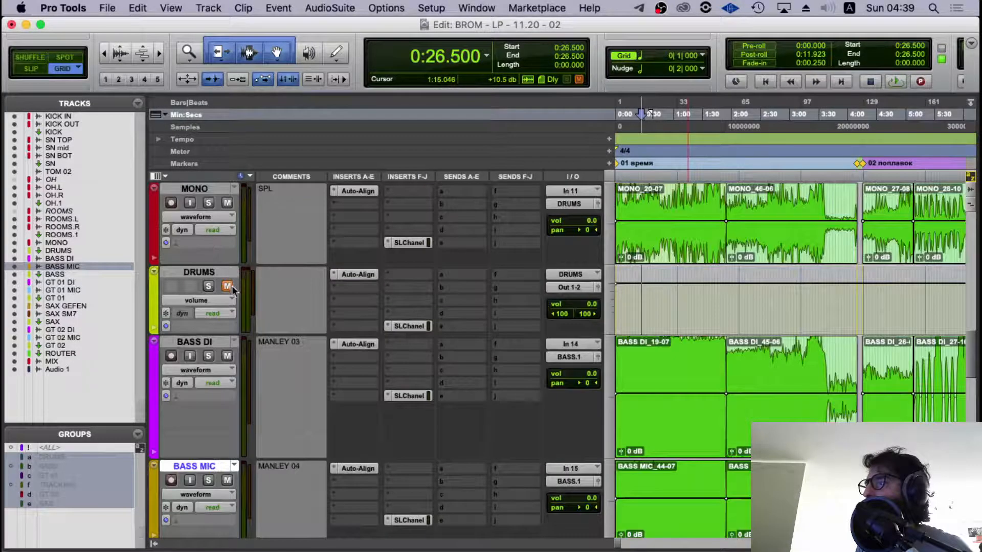
{"action": "key", "text": "space"}
{"action": "left_click", "coordinate": [355, 274]}
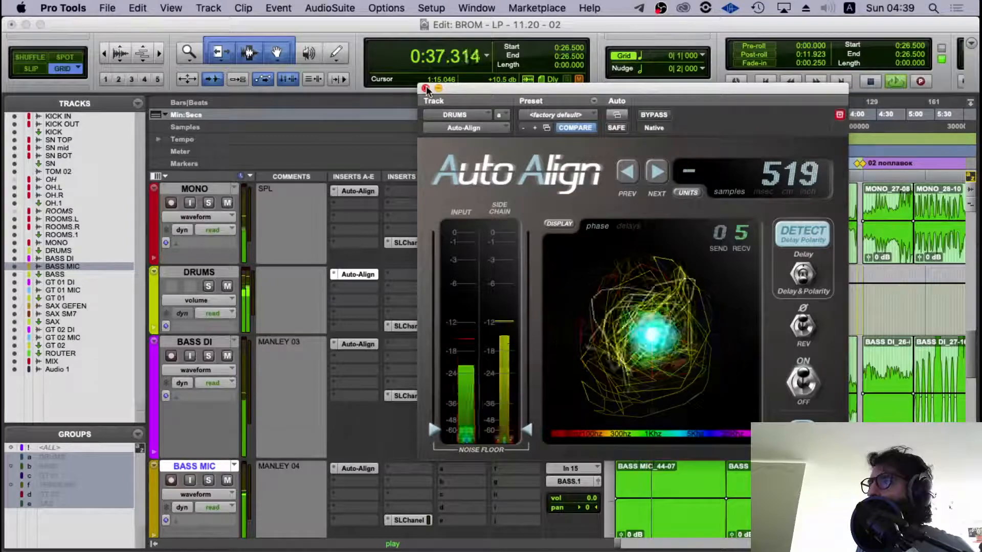
- Bypass Auto-Align on the DRUMS track during playback, and stop with the edit cursor placed at 0:43.000
{"action": "left_click", "coordinate": [358, 275]}
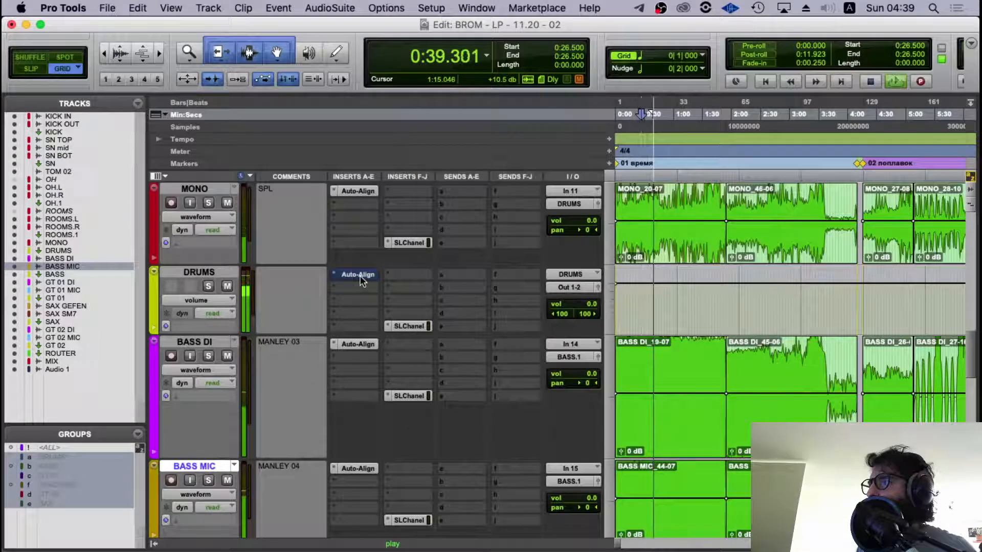
{"action": "scroll", "coordinate": [363, 289], "scroll_direction": "down", "scroll_amount": 3}
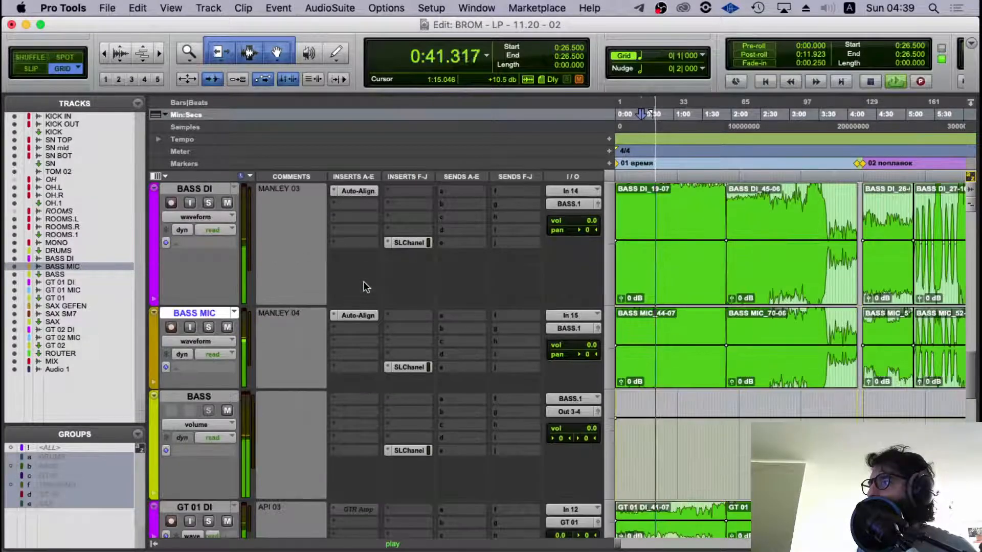
{"action": "scroll", "coordinate": [389, 282], "scroll_direction": "down", "scroll_amount": 3}
{"action": "scroll", "coordinate": [685, 250], "scroll_direction": "up", "scroll_amount": 3}
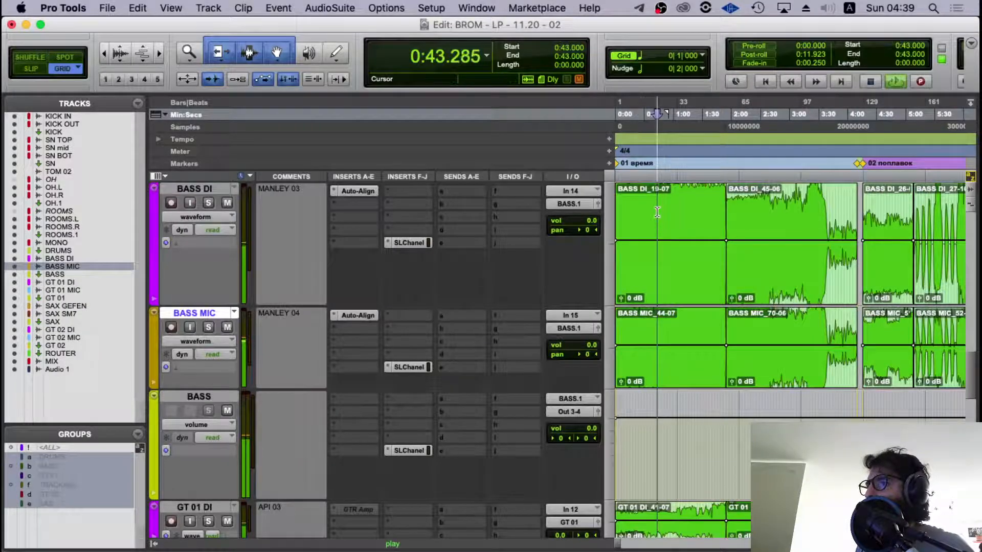
{"action": "key", "text": "space"}
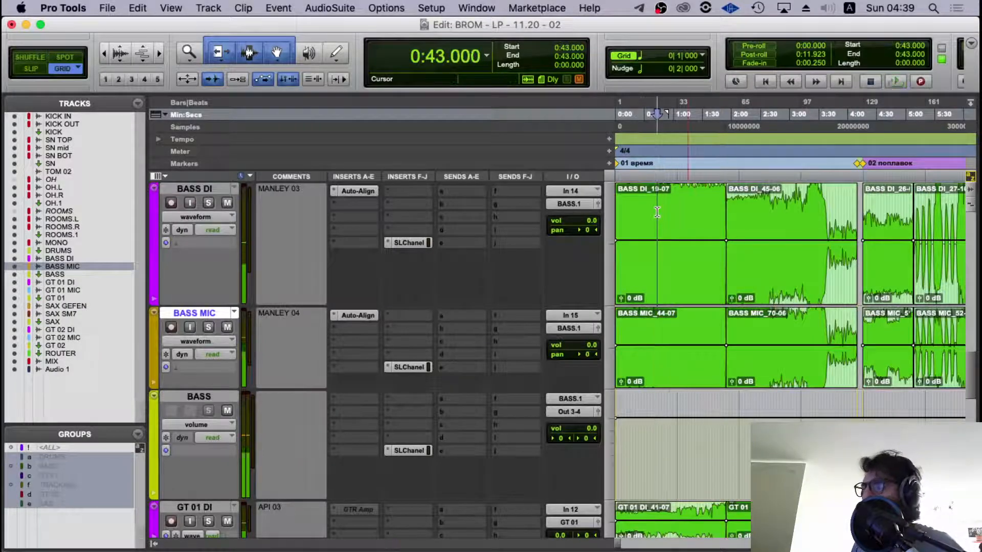
- Review the Auto-Align delay and send/receive settings on the BASS DI, BASS MIC and DRUMS tracks
{"action": "left_click", "coordinate": [358, 190]}
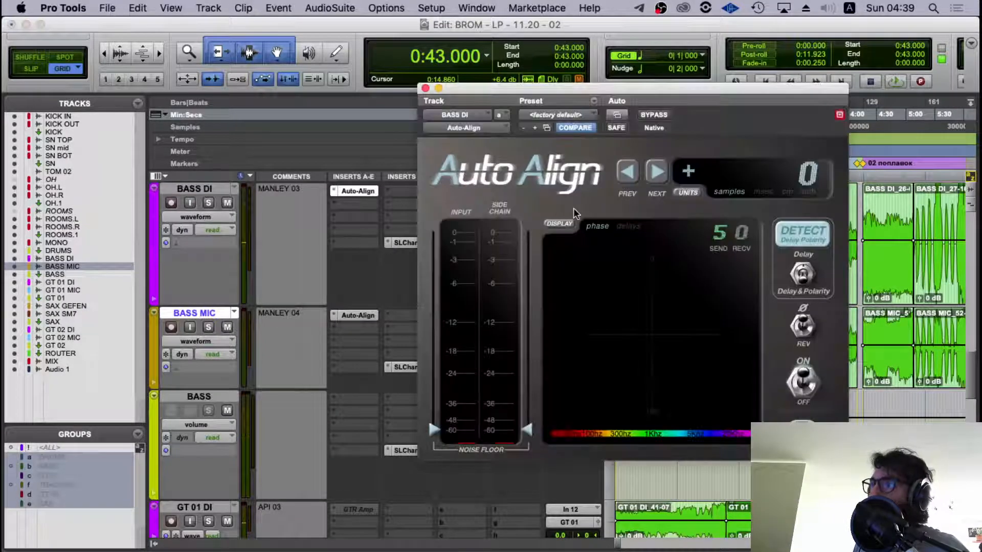
{"action": "left_click", "coordinate": [355, 316]}
{"action": "scroll", "coordinate": [371, 222], "scroll_direction": "up", "scroll_amount": 2}
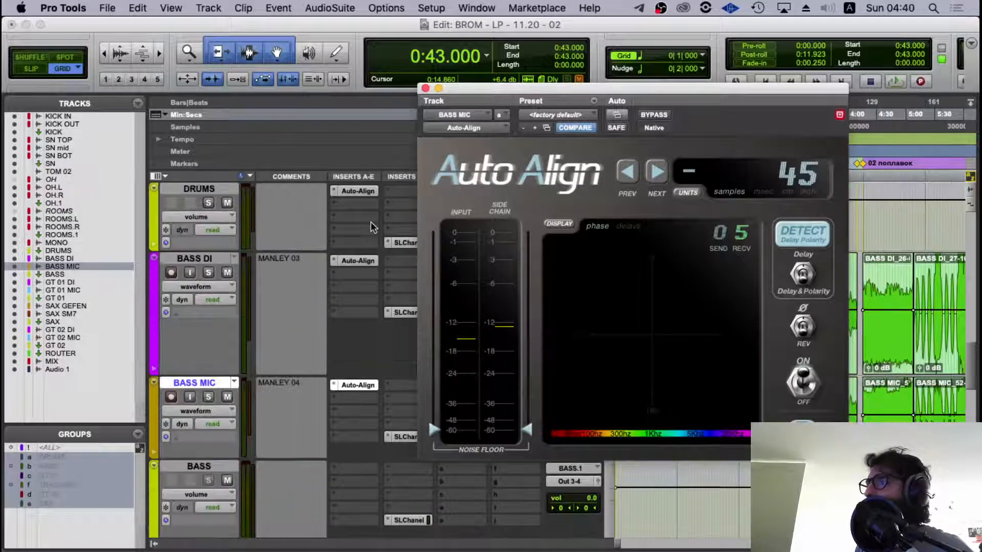
{"action": "left_click", "coordinate": [357, 261]}
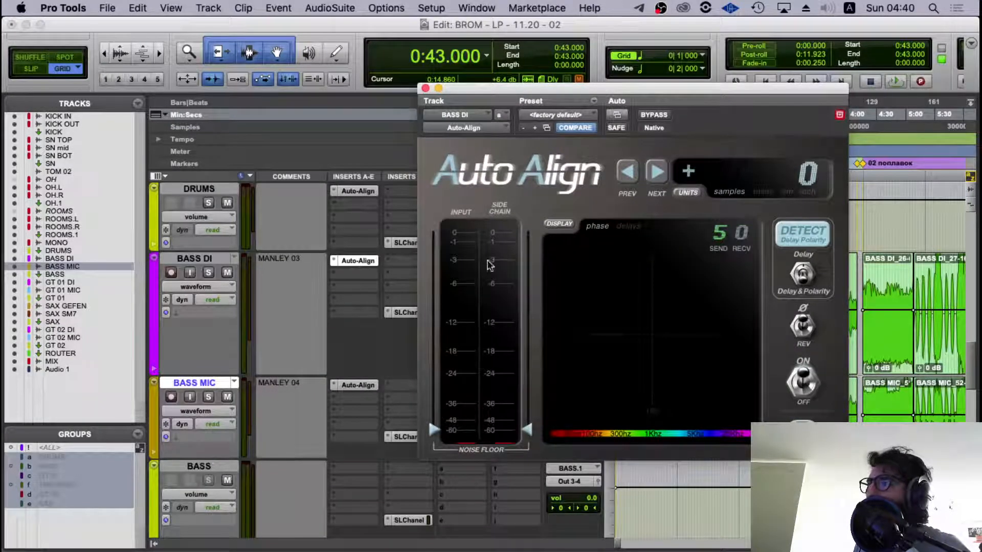
{"action": "left_click", "coordinate": [355, 189]}
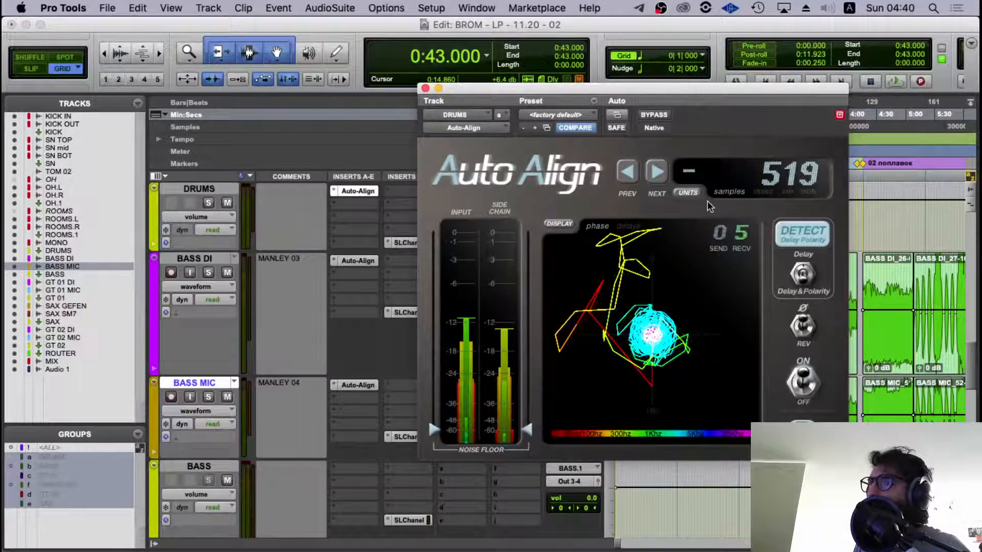
{"action": "left_click", "coordinate": [426, 87]}
- Replace GTR Amp on the GT 01 DI track's first insert with Auto-Align, using send 6
{"action": "scroll", "coordinate": [379, 265], "scroll_direction": "down", "scroll_amount": 3}
{"action": "scroll", "coordinate": [378, 265], "scroll_direction": "down", "scroll_amount": 5}
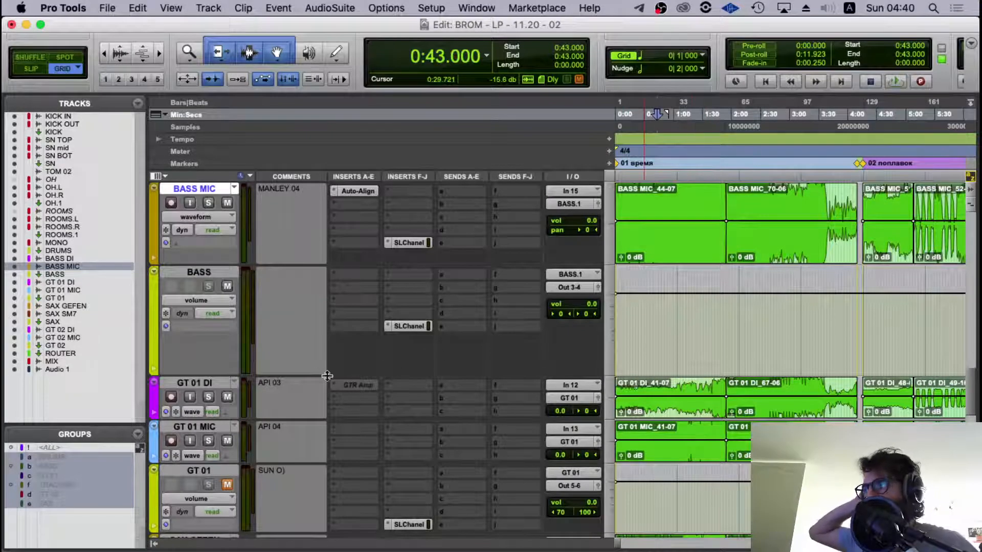
{"action": "left_click", "coordinate": [641, 317]}
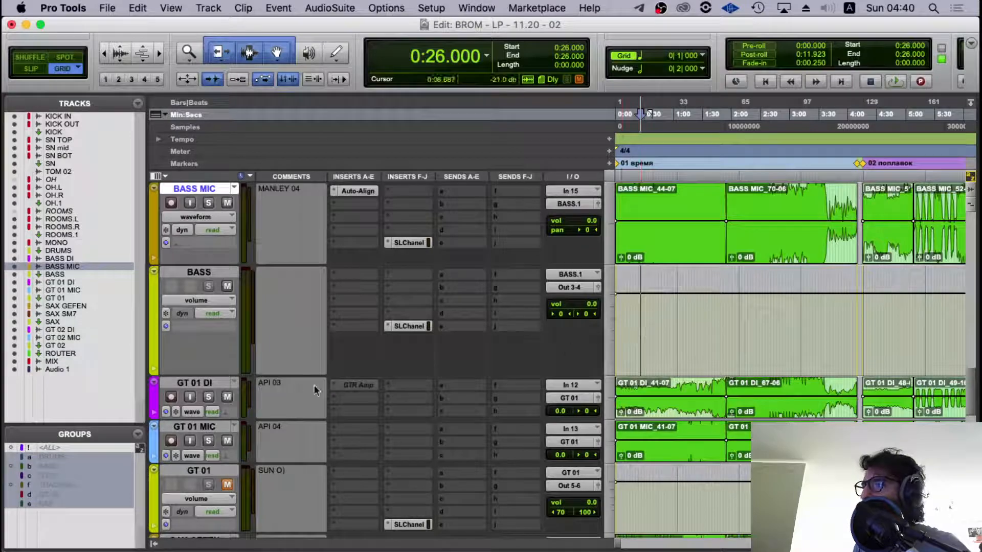
{"action": "left_click", "coordinate": [333, 389]}
{"action": "mouse_move", "coordinate": [372, 386]}
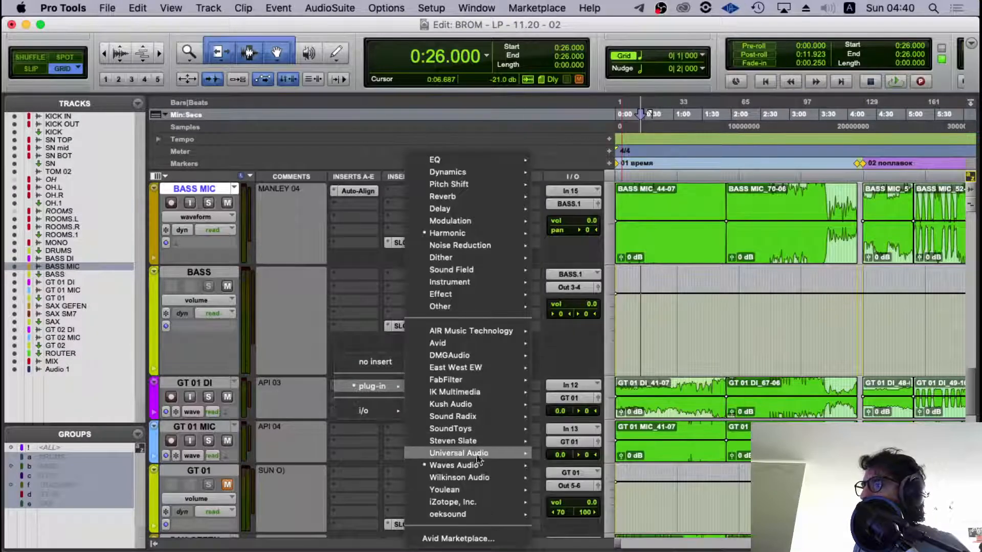
{"action": "mouse_move", "coordinate": [474, 419]}
{"action": "left_click", "coordinate": [562, 419]}
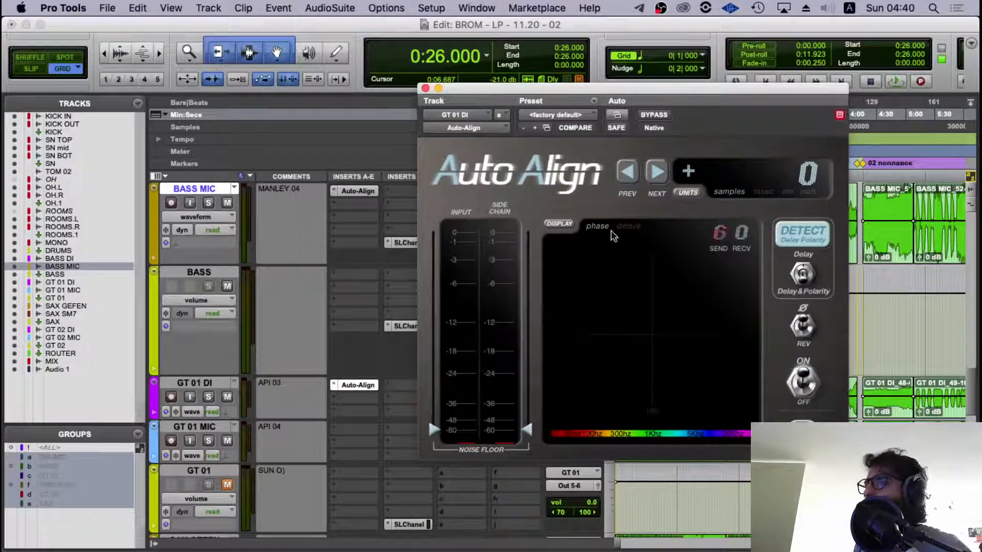
- Insert mono Auto-Align in the first insert slot of GT 01 MIC and set its receive to 6
{"action": "left_click", "coordinate": [335, 425]}
{"action": "mouse_move", "coordinate": [373, 458]}
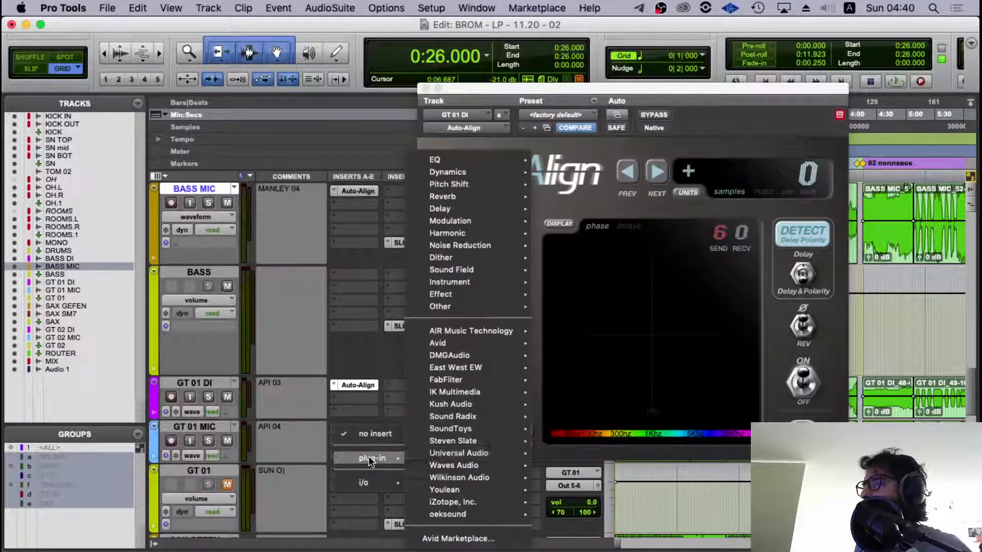
{"action": "mouse_move", "coordinate": [476, 416]}
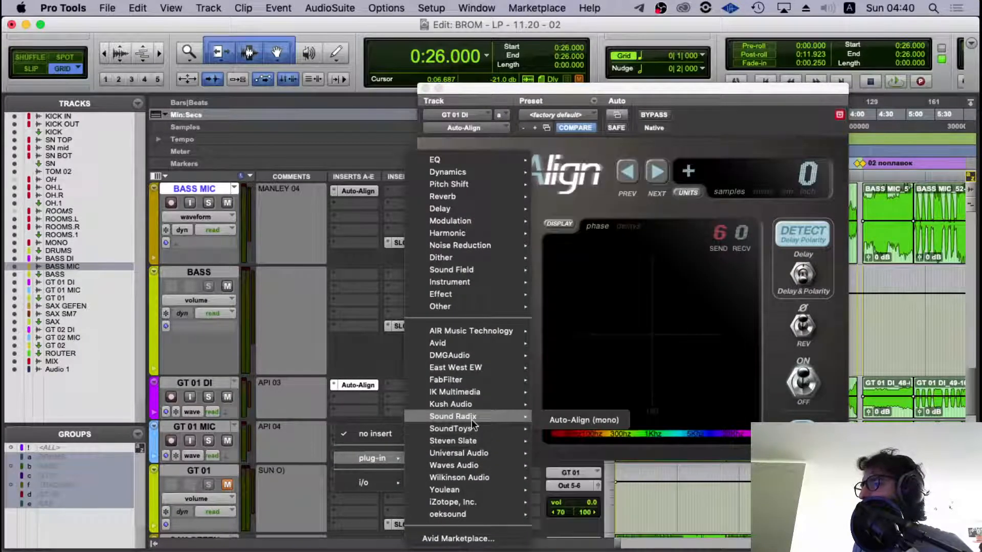
{"action": "left_click", "coordinate": [551, 423]}
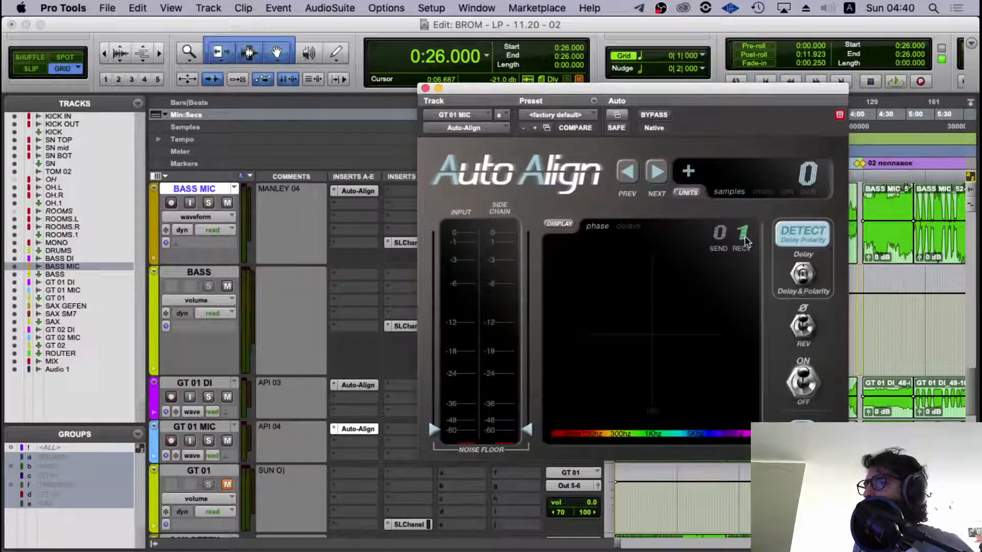
{"action": "scroll", "coordinate": [745, 238], "scroll_direction": "up", "scroll_amount": 2}
{"action": "scroll", "coordinate": [744, 237], "scroll_direction": "up", "scroll_amount": 2}
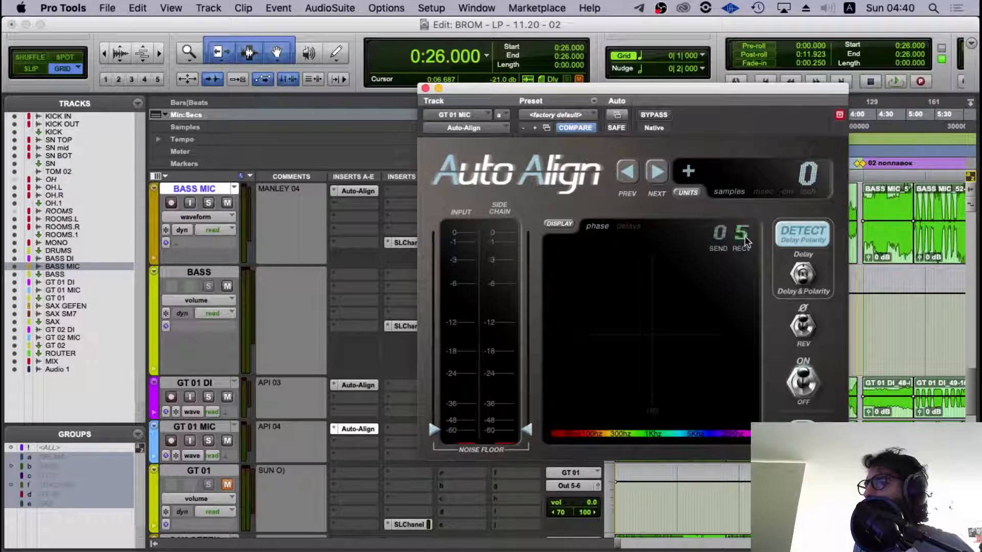
{"action": "left_click", "coordinate": [425, 89]}
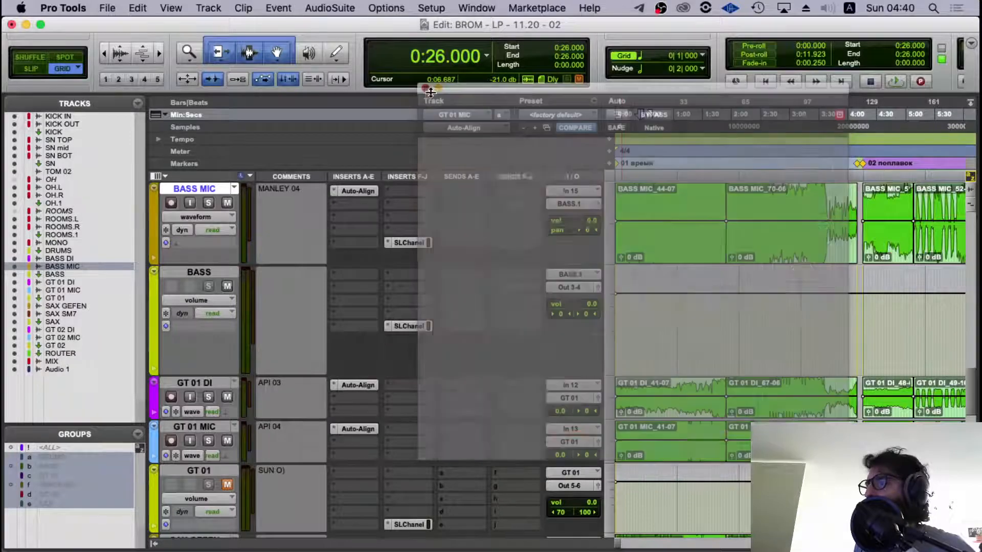
- Copy the DRUMS track's Auto-Align to the first insert of GT 01 and reset its delay to 0 samples
{"action": "scroll", "coordinate": [573, 267], "scroll_direction": "down", "scroll_amount": 2}
{"action": "scroll", "coordinate": [573, 267], "scroll_direction": "up", "scroll_amount": 2}
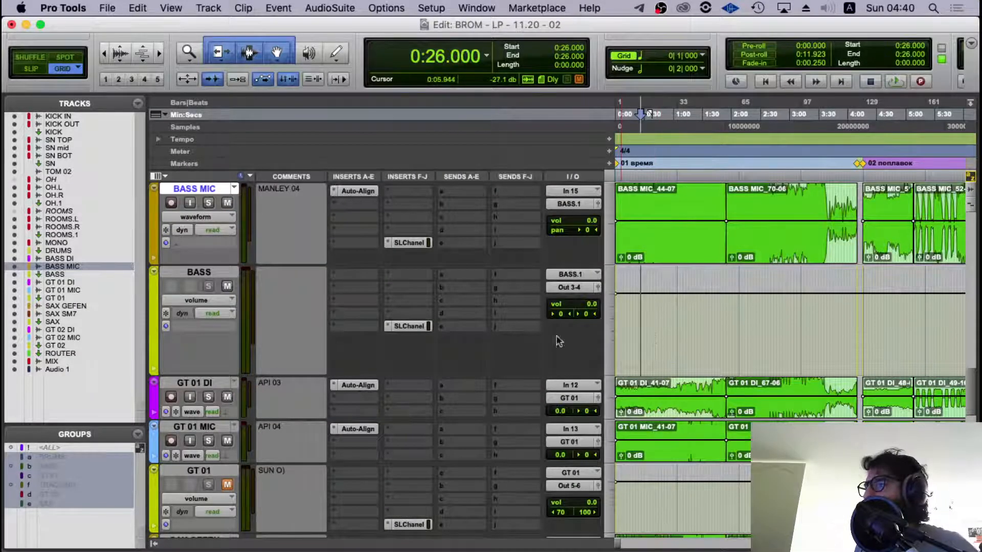
{"action": "scroll", "coordinate": [358, 348], "scroll_direction": "down", "scroll_amount": 1}
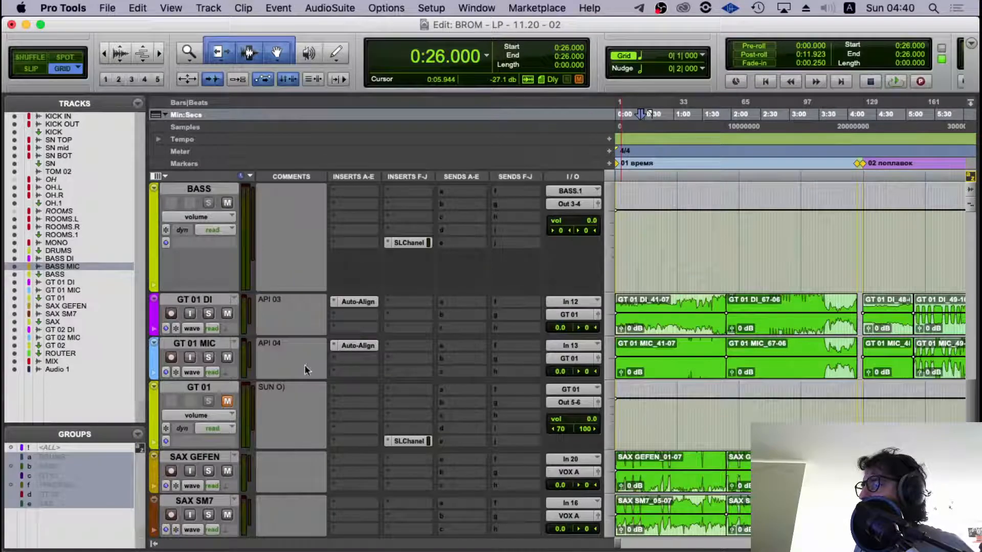
{"action": "scroll", "coordinate": [320, 285], "scroll_direction": "up", "scroll_amount": 1}
{"action": "scroll", "coordinate": [343, 255], "scroll_direction": "up", "scroll_amount": 2}
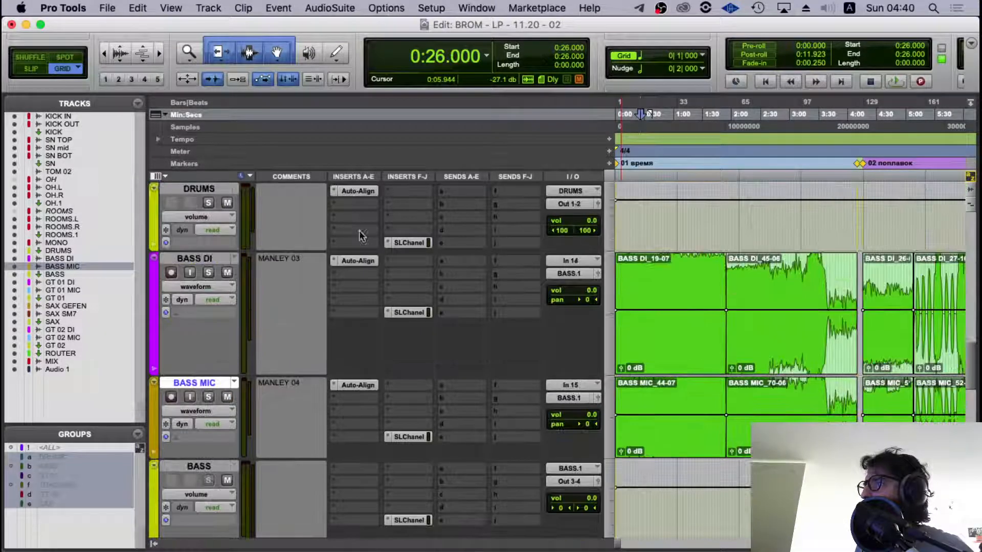
{"action": "scroll", "coordinate": [354, 438], "scroll_direction": "down", "scroll_amount": 5}
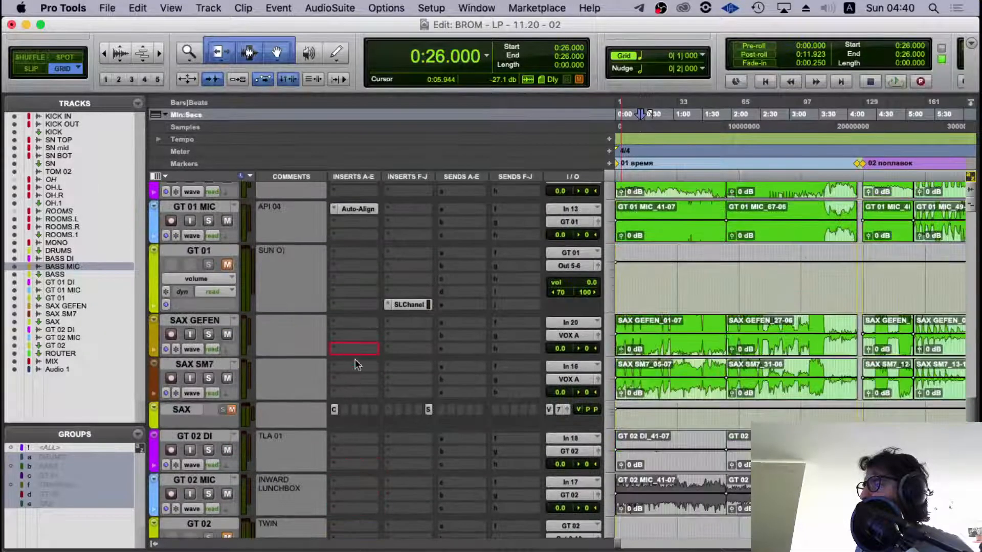
{"action": "left_click_drag", "start_coordinate": [351, 331], "coordinate": [353, 253]}
{"action": "left_click", "coordinate": [358, 252]}
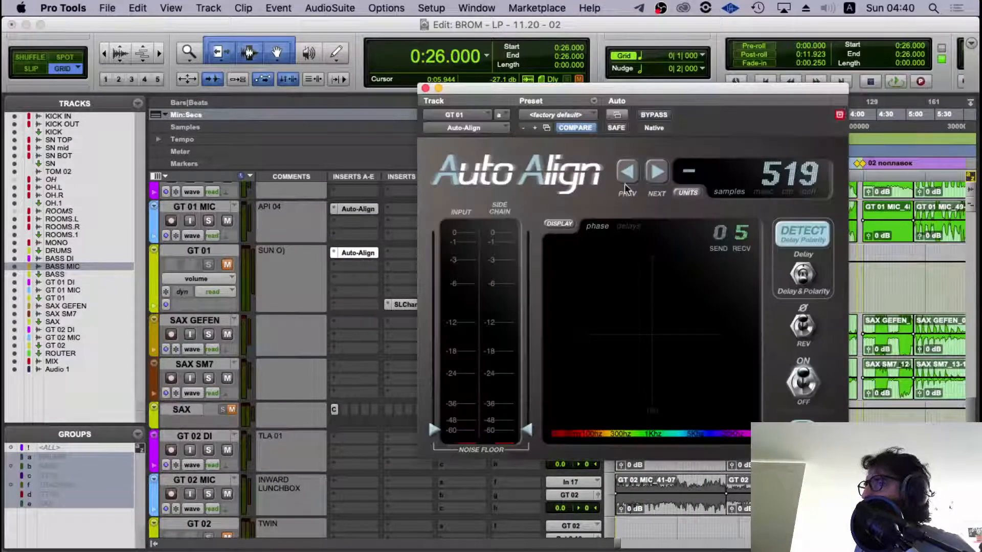
{"action": "left_click", "coordinate": [791, 179], "text": "alt"}
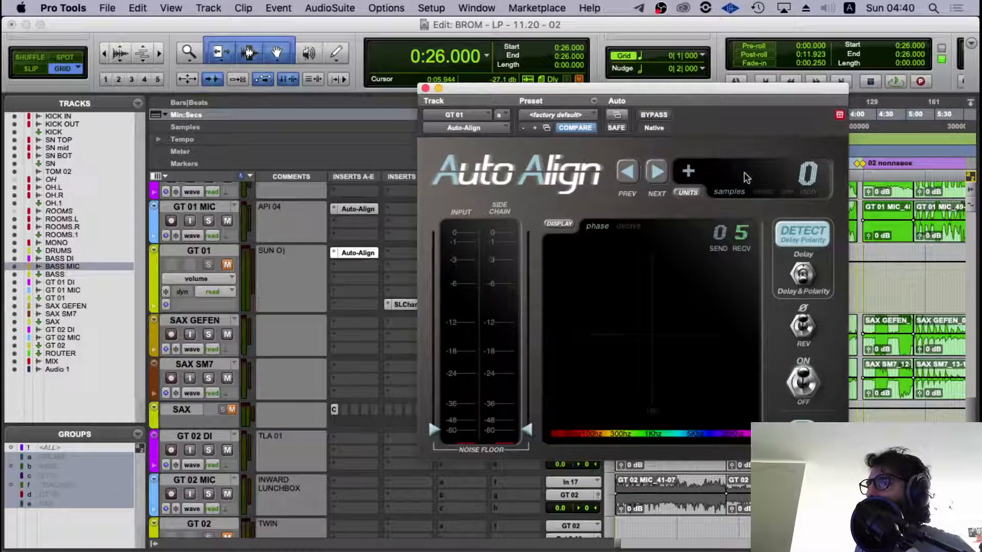
{"action": "left_click", "coordinate": [425, 88]}
- Mute the DRUMS and BASS tracks, unmute GT 01, and start playback from 0:13.500
{"action": "scroll", "coordinate": [492, 220], "scroll_direction": "up", "scroll_amount": 3}
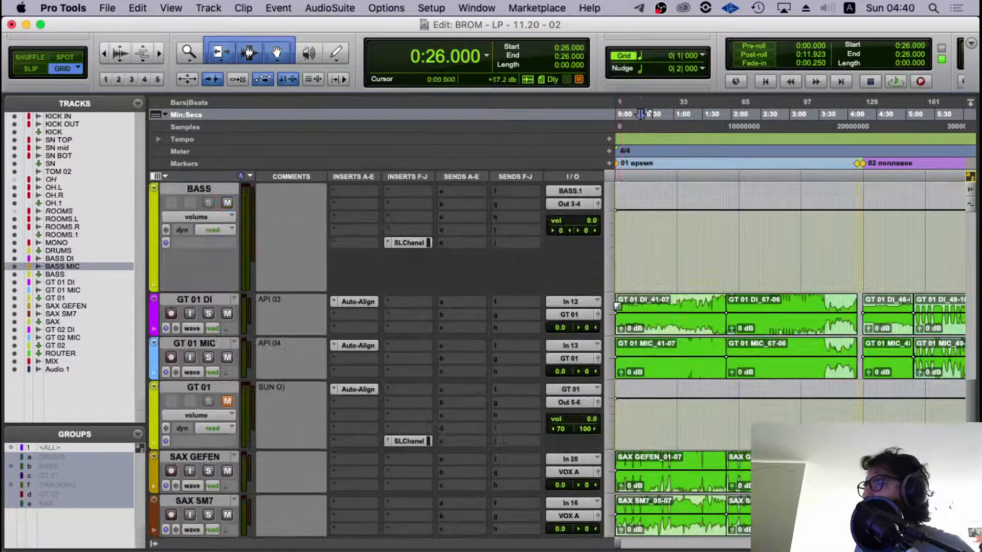
{"action": "left_click", "coordinate": [630, 113]}
{"action": "key", "text": "space"}
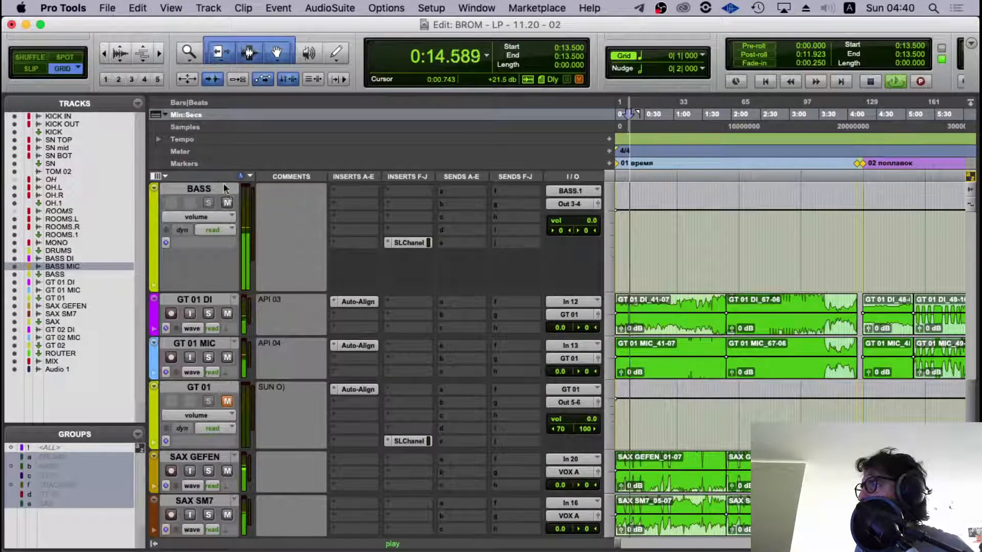
{"action": "scroll", "coordinate": [249, 314], "scroll_direction": "up", "scroll_amount": 5}
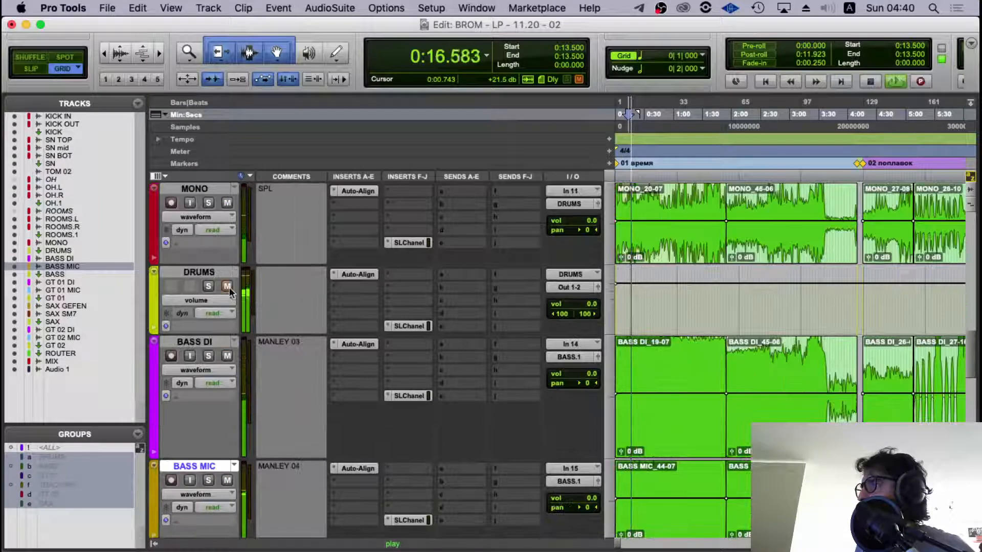
{"action": "scroll", "coordinate": [262, 288], "scroll_direction": "down", "scroll_amount": 5}
{"action": "key", "text": "space"}
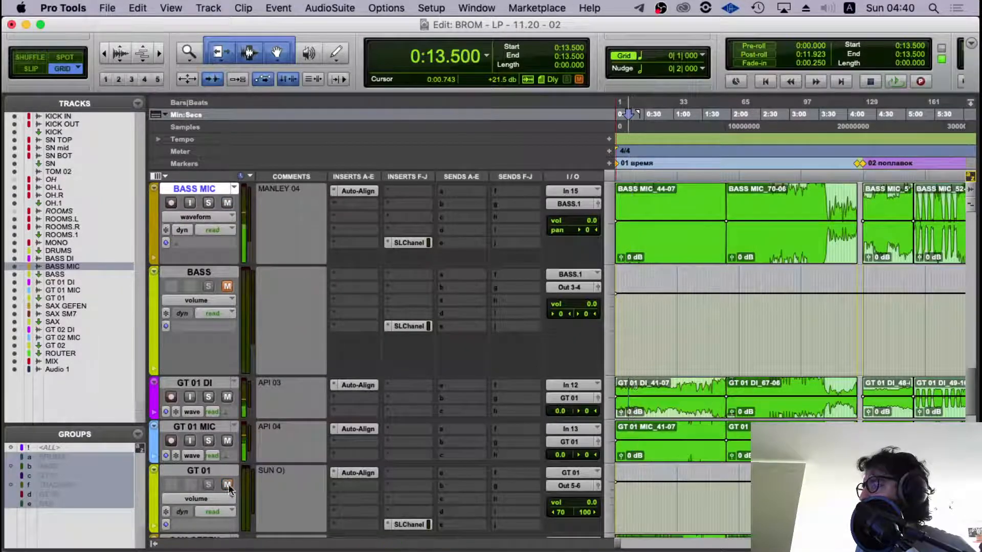
{"action": "scroll", "coordinate": [357, 413], "scroll_direction": "down", "scroll_amount": 3}
{"action": "key", "text": "space"}
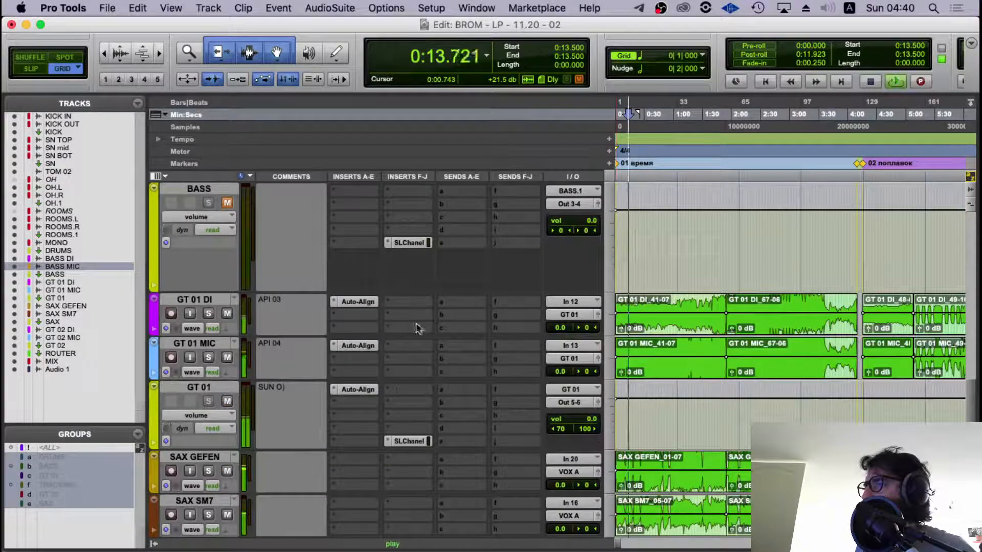
- Detect the delay and polarity of GT 01 MIC in Auto-Align during playback, and stop
{"action": "left_click", "coordinate": [358, 345]}
{"action": "left_click", "coordinate": [807, 234]}
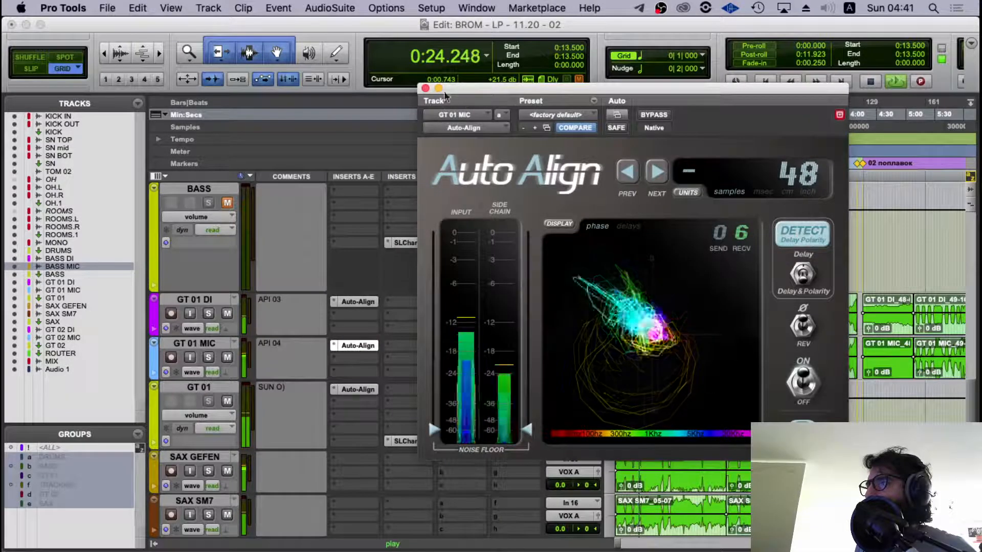
{"action": "left_click", "coordinate": [426, 89]}
{"action": "key", "text": "space"}
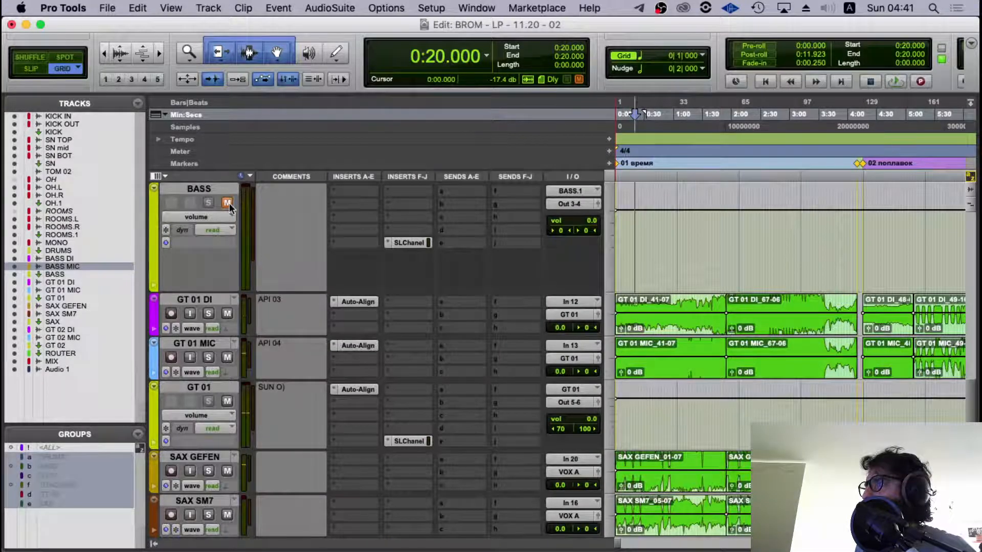
- Unmute the BASS track and detect the delay and polarity of GT 01 in Auto-Align while playing from 0:20.000
{"action": "scroll", "coordinate": [380, 270], "scroll_direction": "up", "scroll_amount": 2}
{"action": "scroll", "coordinate": [384, 420], "scroll_direction": "down", "scroll_amount": 2}
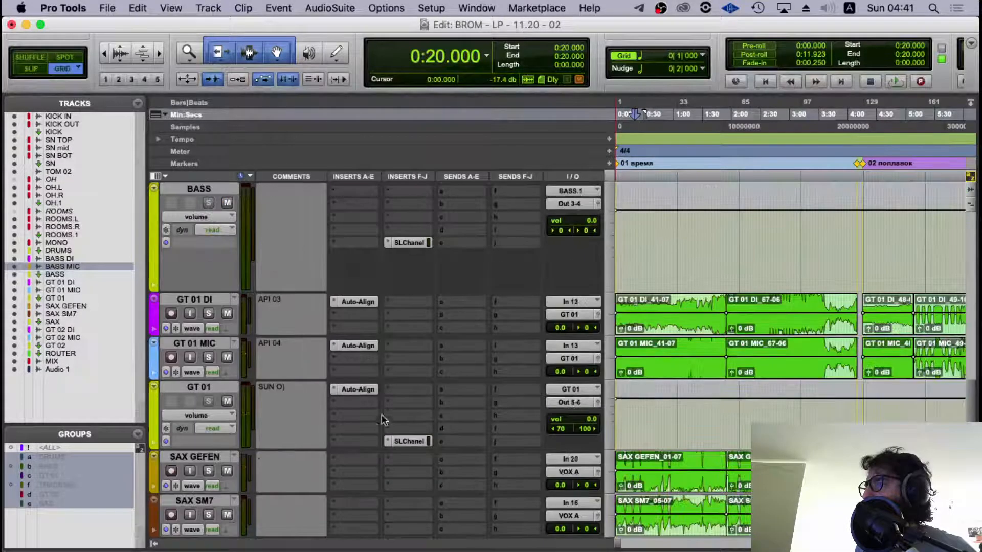
{"action": "key", "text": "space"}
{"action": "left_click", "coordinate": [355, 389]}
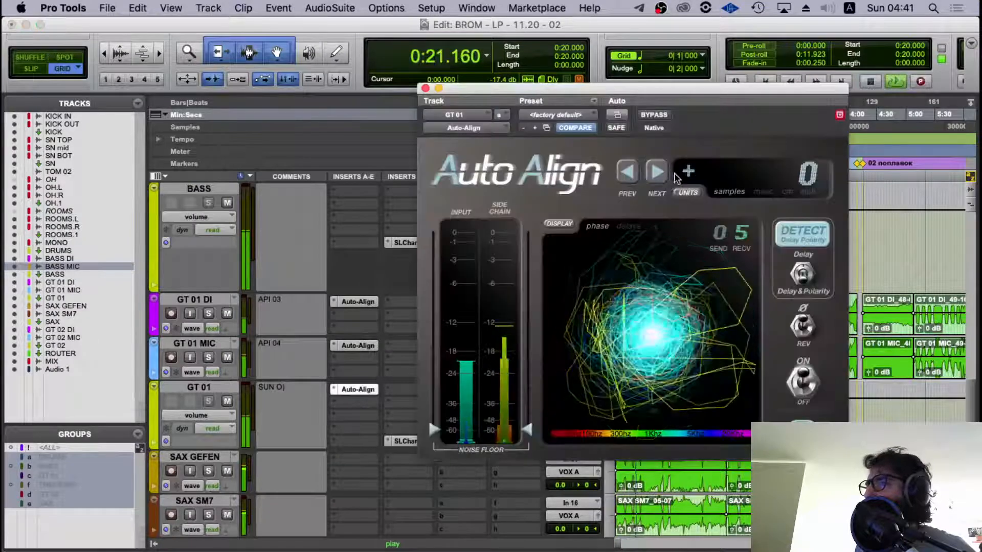
{"action": "left_click", "coordinate": [797, 231]}
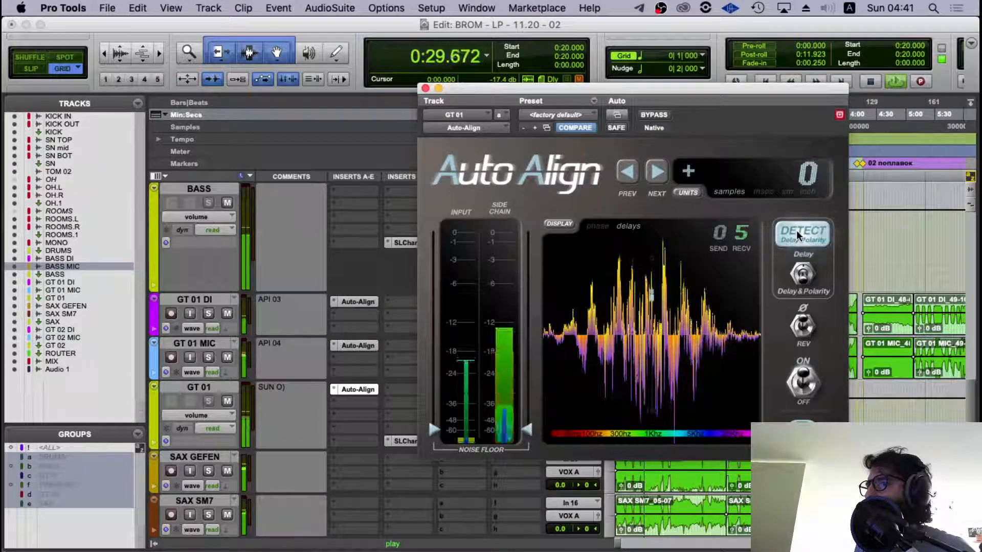
{"action": "left_click", "coordinate": [425, 88]}
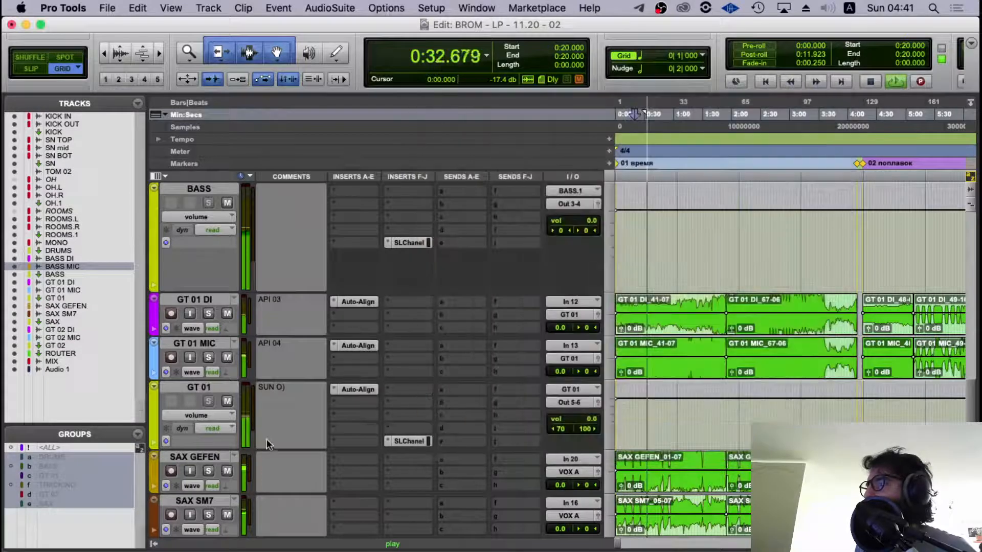
- Mute the GT 01 track and stop playback
{"action": "left_click", "coordinate": [227, 401]}
{"action": "scroll", "coordinate": [396, 350], "scroll_direction": "down", "scroll_amount": 5}
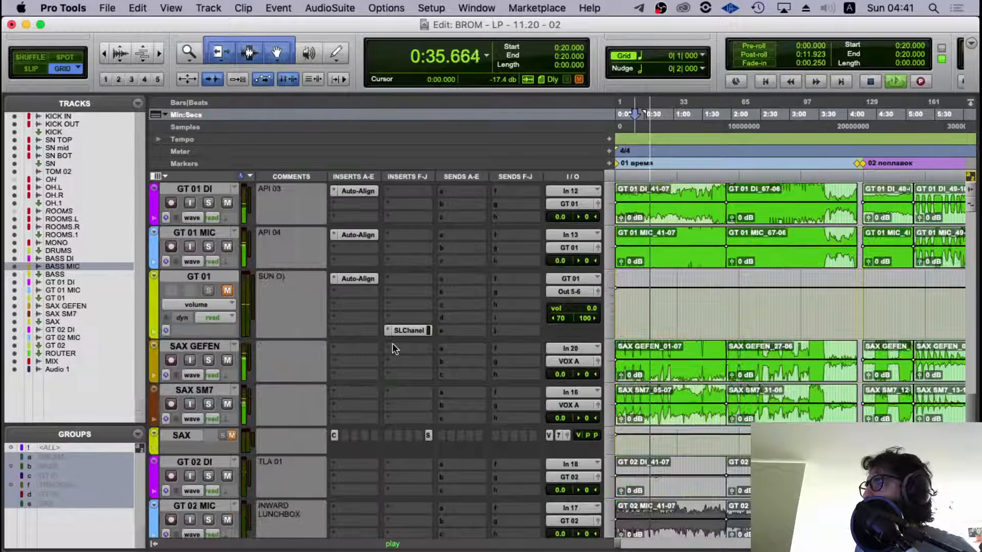
{"action": "key", "text": "space"}
- Insert Auto-Align in the first insert slot of the SAX GEFEN track and set its send to 7
{"action": "scroll", "coordinate": [286, 360], "scroll_direction": "down", "scroll_amount": 1}
{"action": "left_click", "coordinate": [215, 303]}
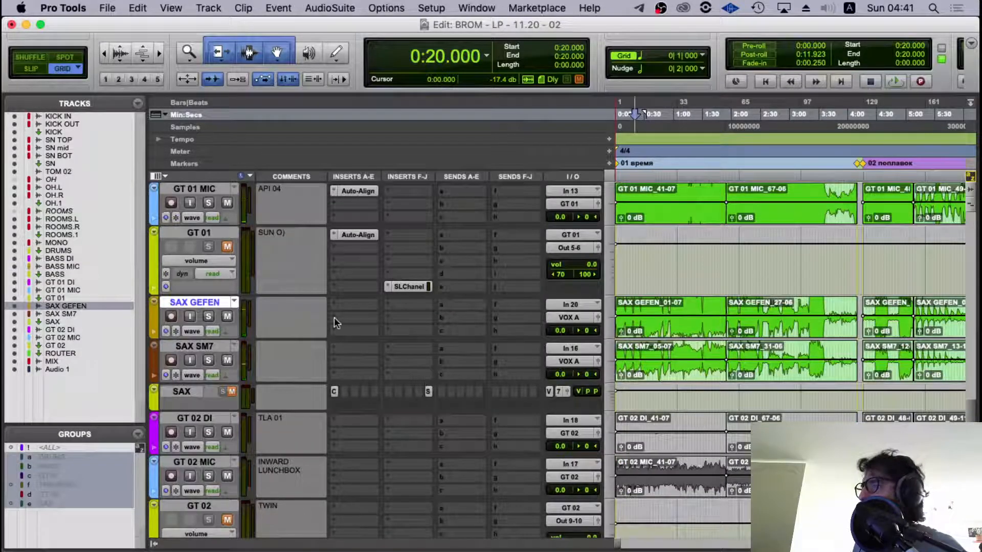
{"action": "left_click", "coordinate": [340, 305]}
{"action": "mouse_move", "coordinate": [364, 332]}
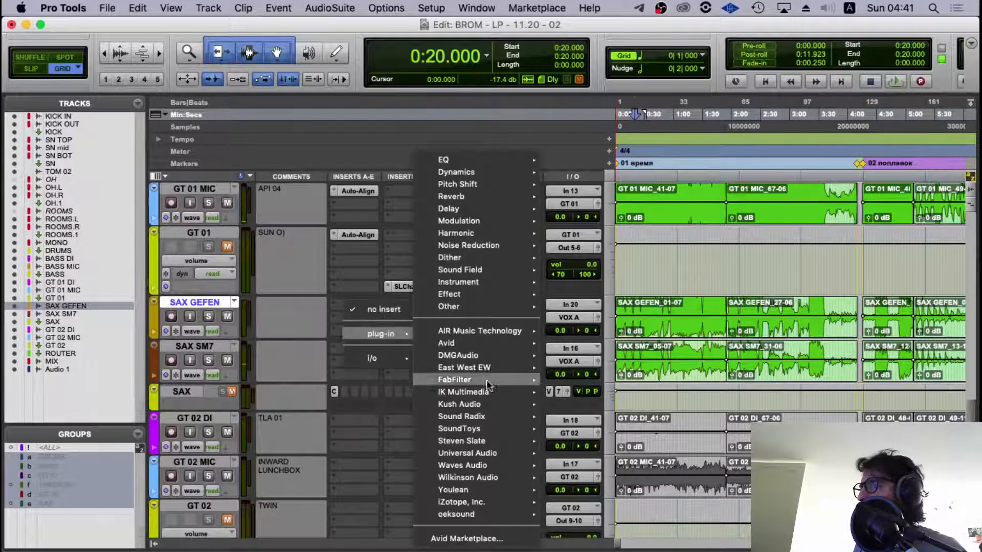
{"action": "mouse_move", "coordinate": [487, 417]}
{"action": "left_click", "coordinate": [562, 418]}
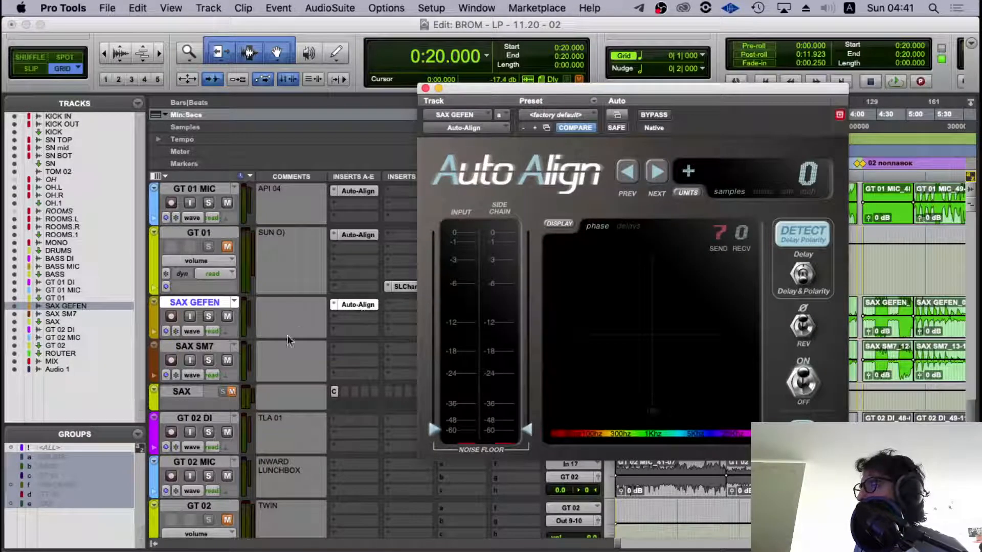
- Copy the SAX GEFEN track's Auto-Align to the first insert of SAX SM7, with send 0 and receive 7
{"action": "left_click_drag", "start_coordinate": [346, 301], "coordinate": [350, 311]}
{"action": "left_click_drag", "start_coordinate": [350, 358], "coordinate": [352, 347]}
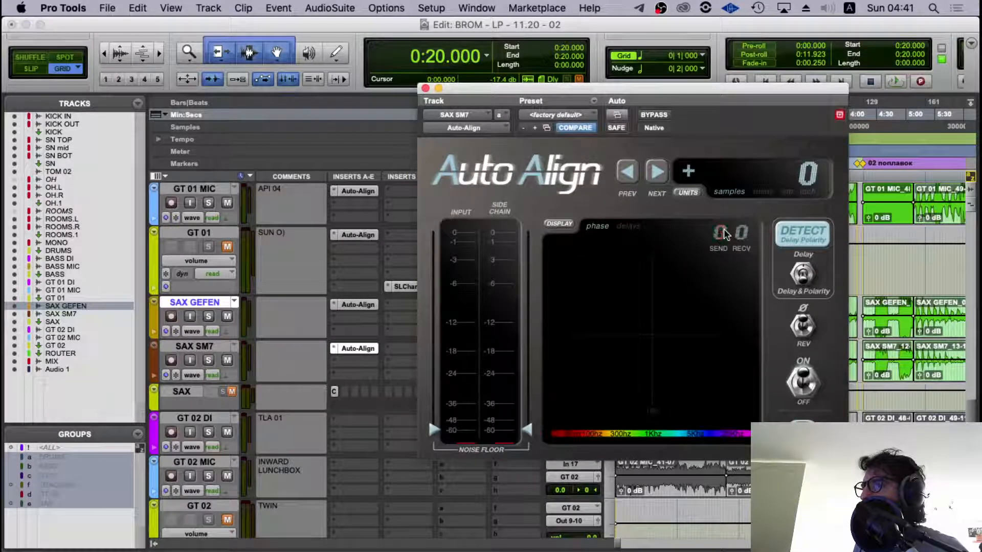
{"action": "left_click", "coordinate": [742, 235]}
{"action": "left_click", "coordinate": [744, 235]}
{"action": "left_click", "coordinate": [425, 88]}
- Detect the delay and polarity of SAX SM7 in Auto-Align while playing from 0:37.000, and return the cursor to 0:25.500
{"action": "left_click", "coordinate": [655, 303]}
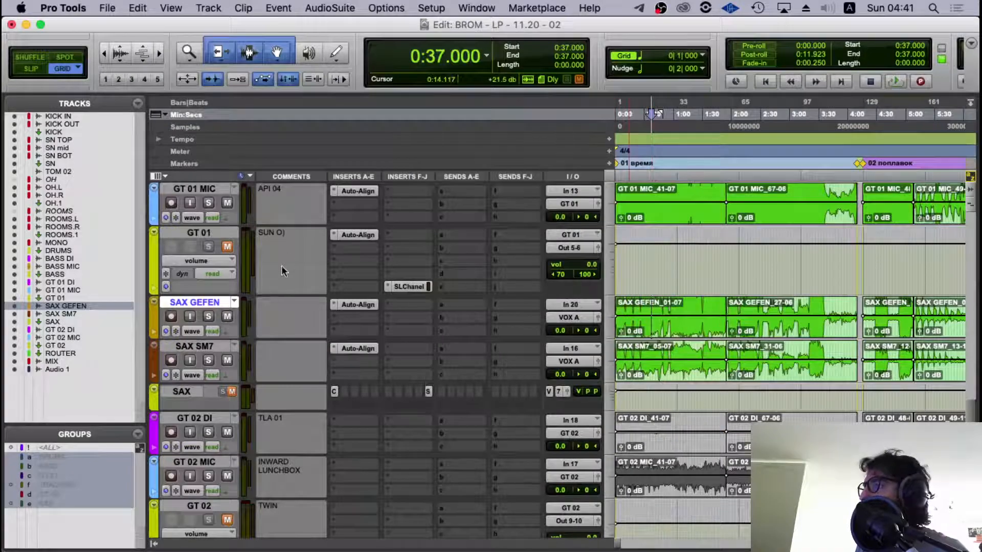
{"action": "key", "text": "space"}
{"action": "scroll", "coordinate": [253, 346], "scroll_direction": "up", "scroll_amount": 1}
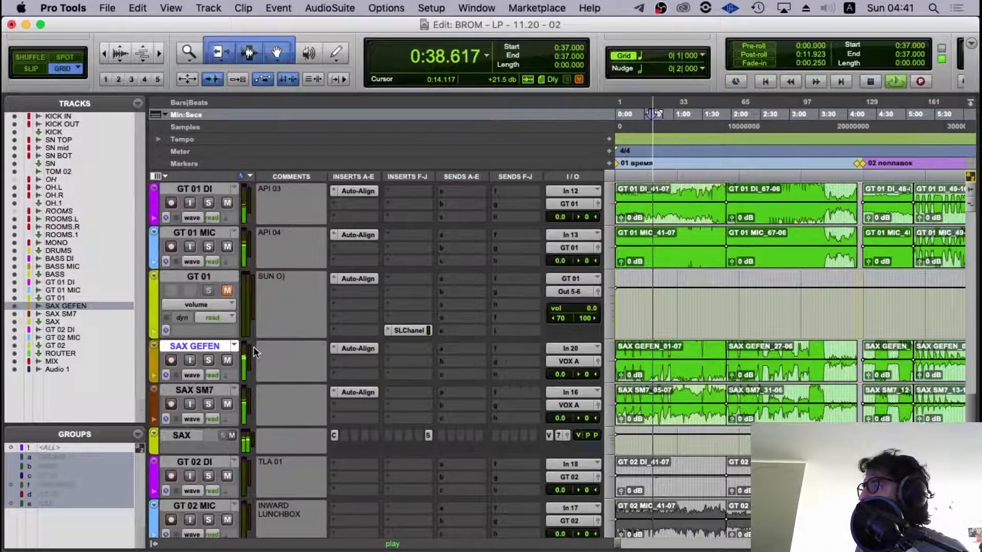
{"action": "left_click", "coordinate": [361, 392]}
{"action": "left_click", "coordinate": [803, 233]}
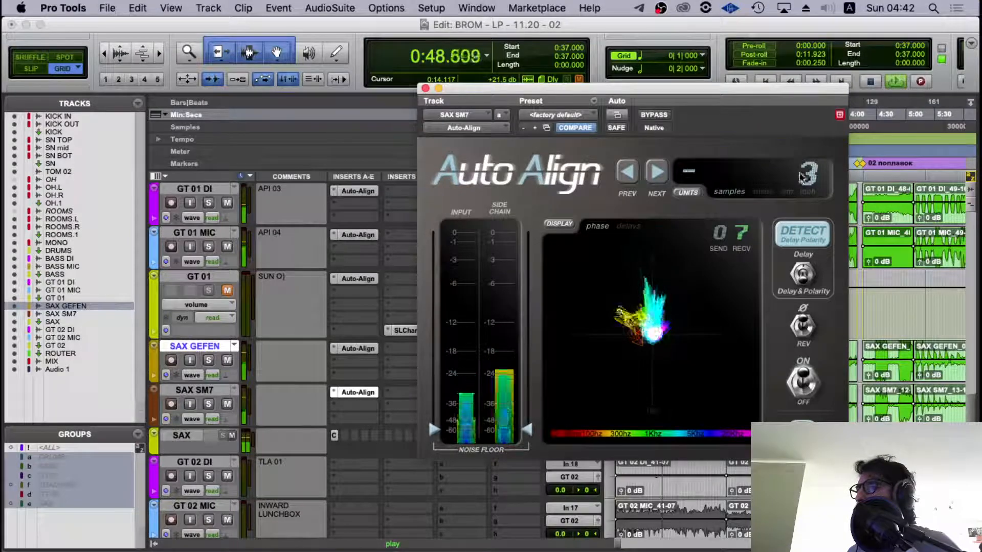
{"action": "left_click", "coordinate": [425, 89]}
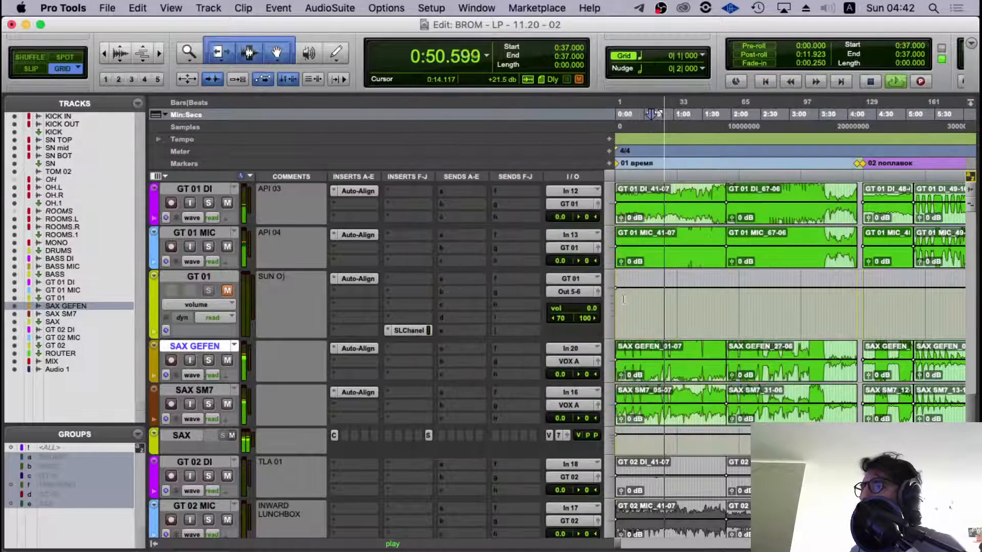
{"action": "left_click", "coordinate": [639, 303]}
- Compare the Auto-Align delay and send/receive settings of the SAX SM7 and SAX GEFEN tracks
{"action": "left_click", "coordinate": [372, 391]}
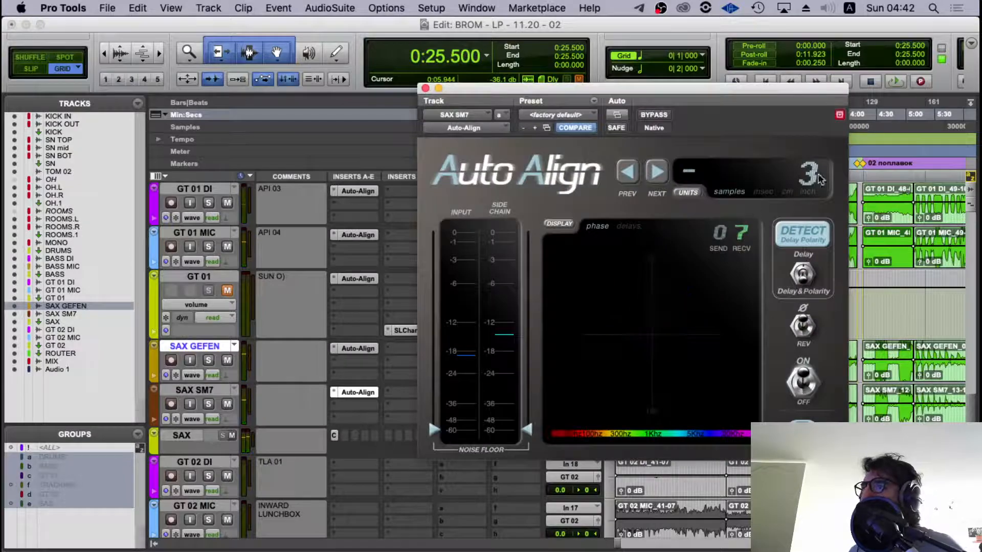
{"action": "left_click", "coordinate": [359, 349]}
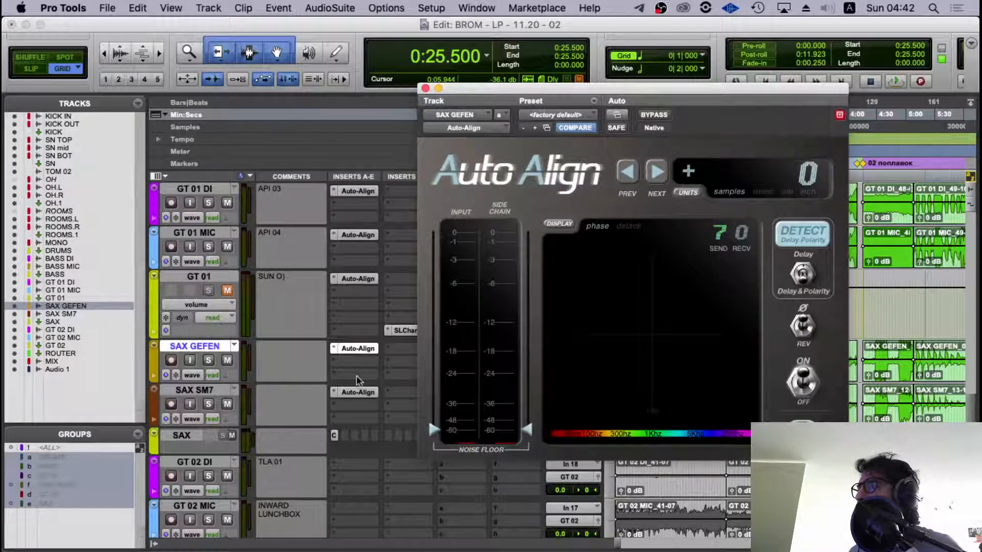
{"action": "left_click", "coordinate": [357, 392]}
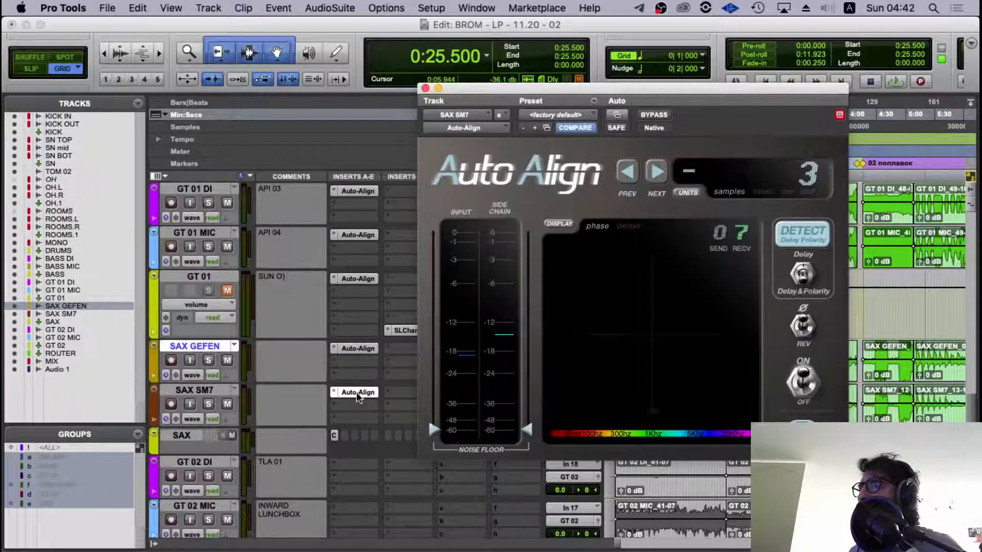
{"action": "left_click", "coordinate": [426, 88]}
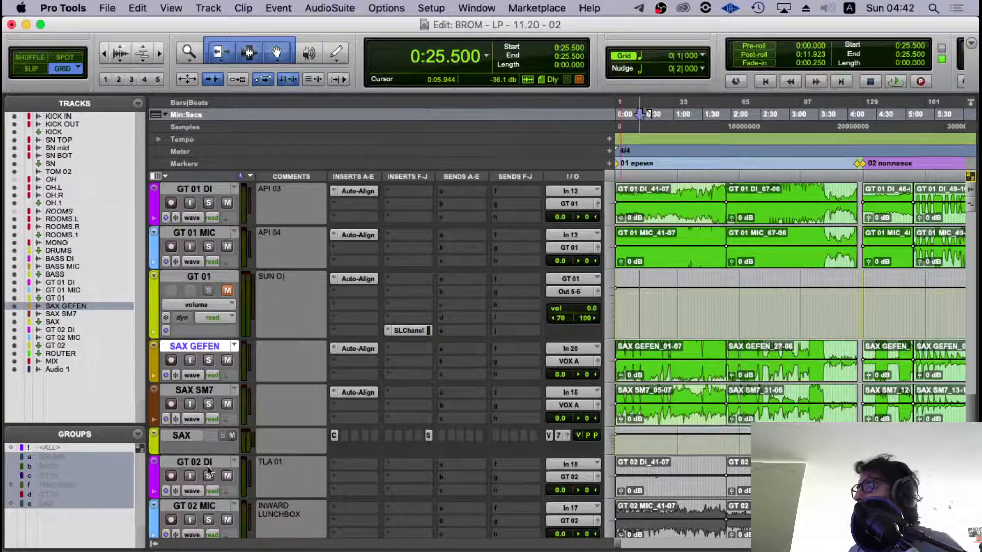
- Copy GT 01's Auto-Align to the first insert of the SAX track and detect its delay and polarity while playing from 0:25.500
{"action": "left_click_drag", "start_coordinate": [208, 453], "coordinate": [209, 496]}
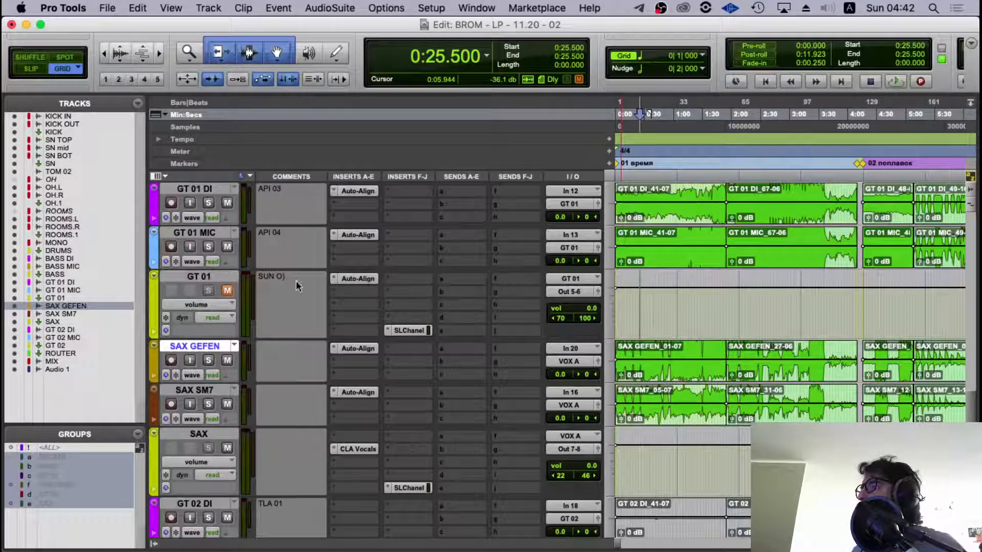
{"action": "left_click_drag", "start_coordinate": [369, 280], "coordinate": [360, 436]}
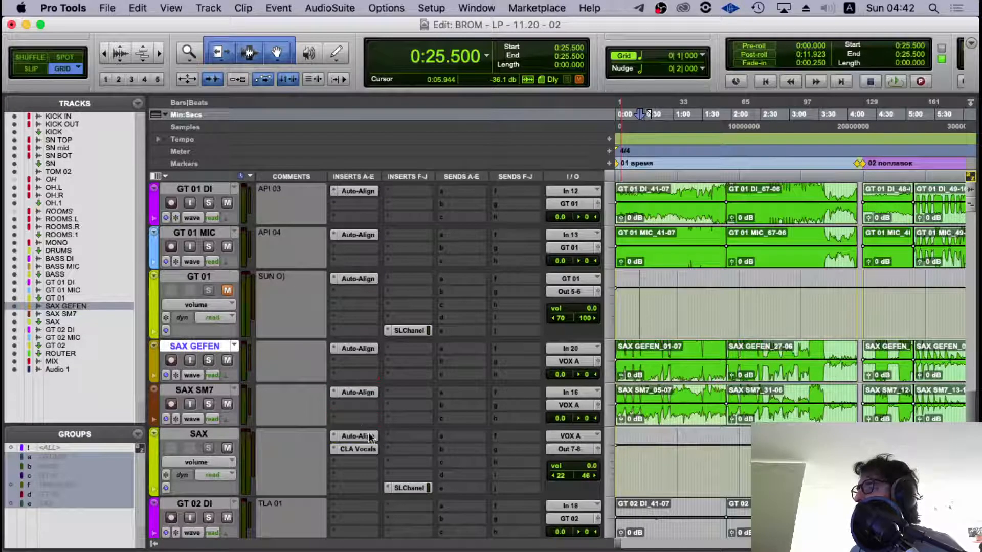
{"action": "left_click", "coordinate": [358, 436]}
{"action": "key", "text": "space"}
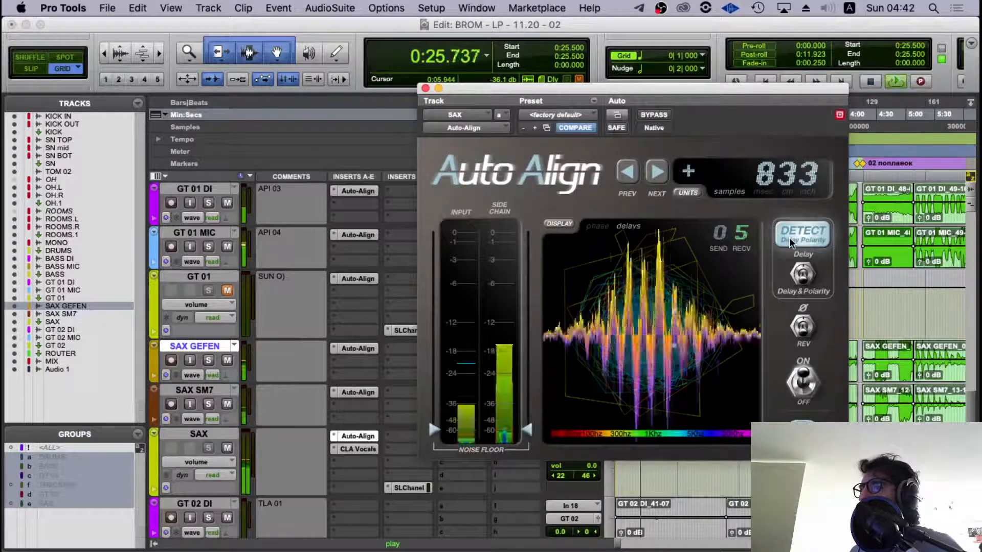
{"action": "left_click", "coordinate": [790, 237]}
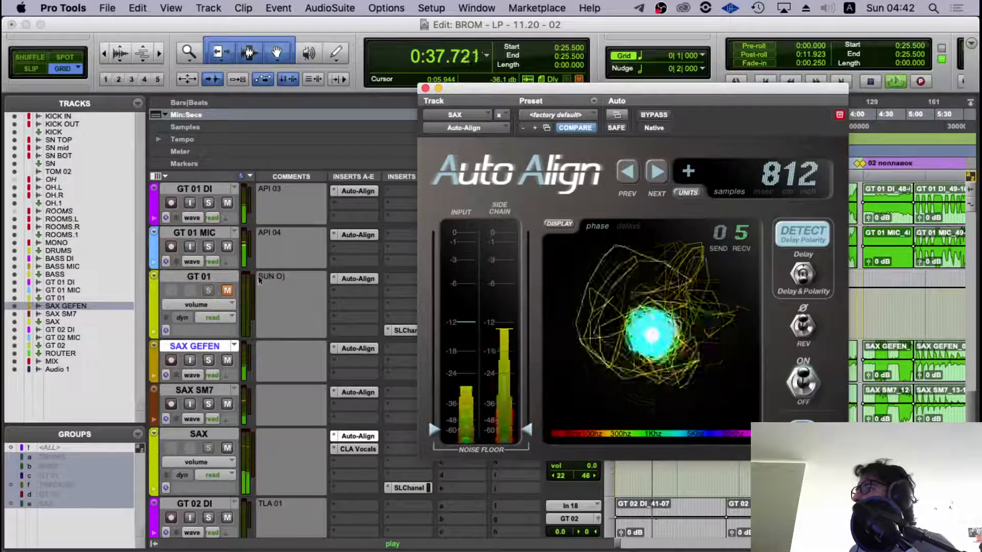
- Unmute the GT 01 and DRUMS tracks to listen to them with the sax, and stop playback with the cursor at 0:47.000
{"action": "left_click", "coordinate": [227, 290]}
{"action": "scroll", "coordinate": [247, 286], "scroll_direction": "up", "scroll_amount": 3}
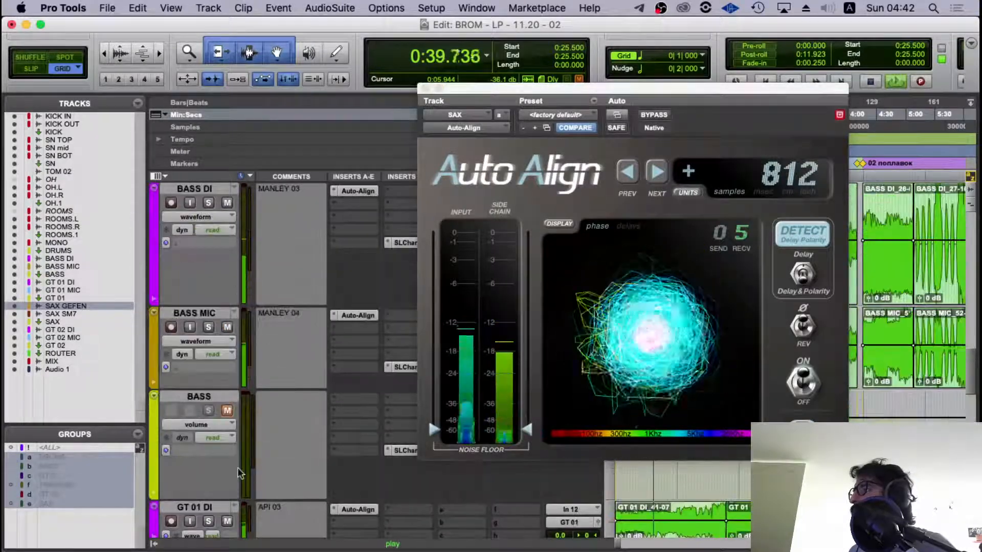
{"action": "scroll", "coordinate": [237, 299], "scroll_direction": "up", "scroll_amount": 3}
{"action": "left_click", "coordinate": [227, 285]}
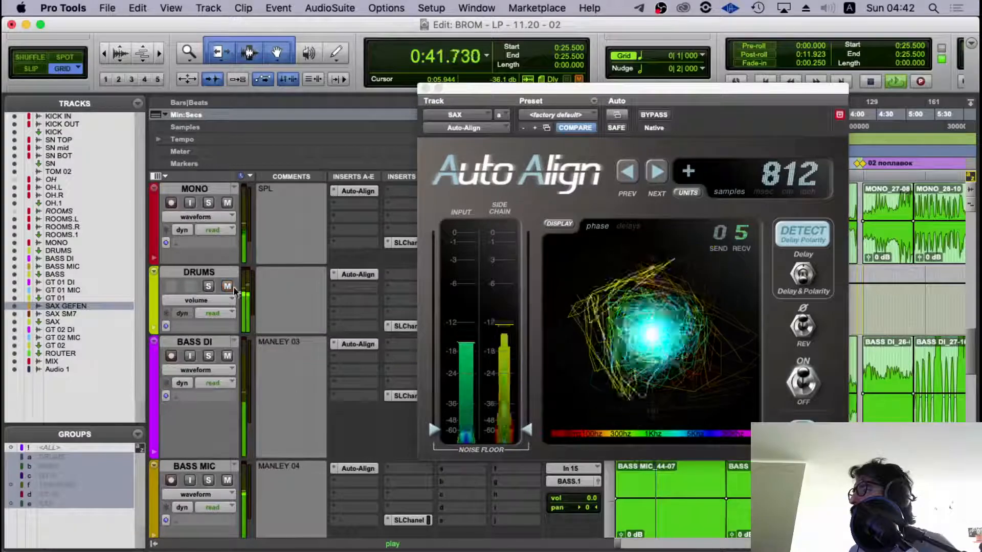
{"action": "left_click", "coordinate": [425, 89]}
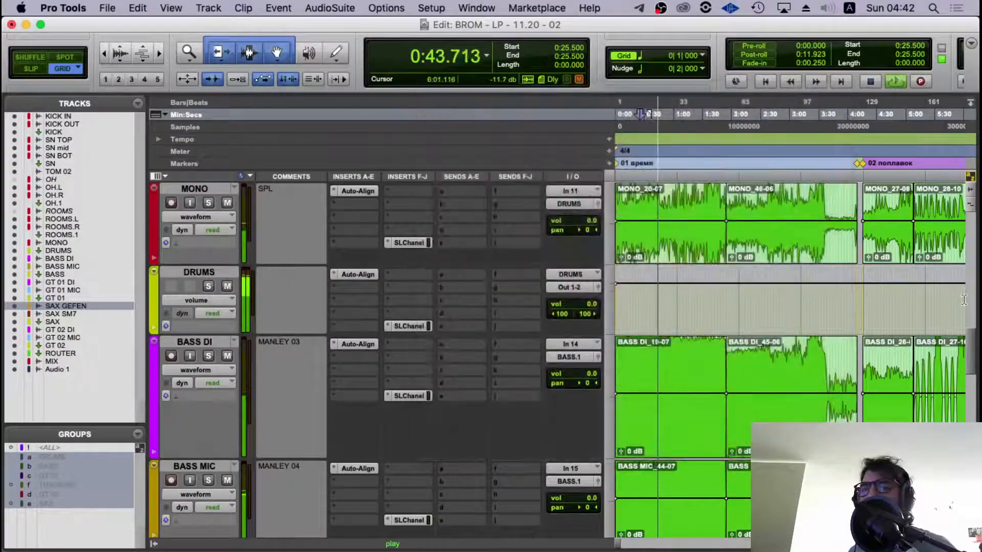
{"action": "key", "text": "super+Tab"}
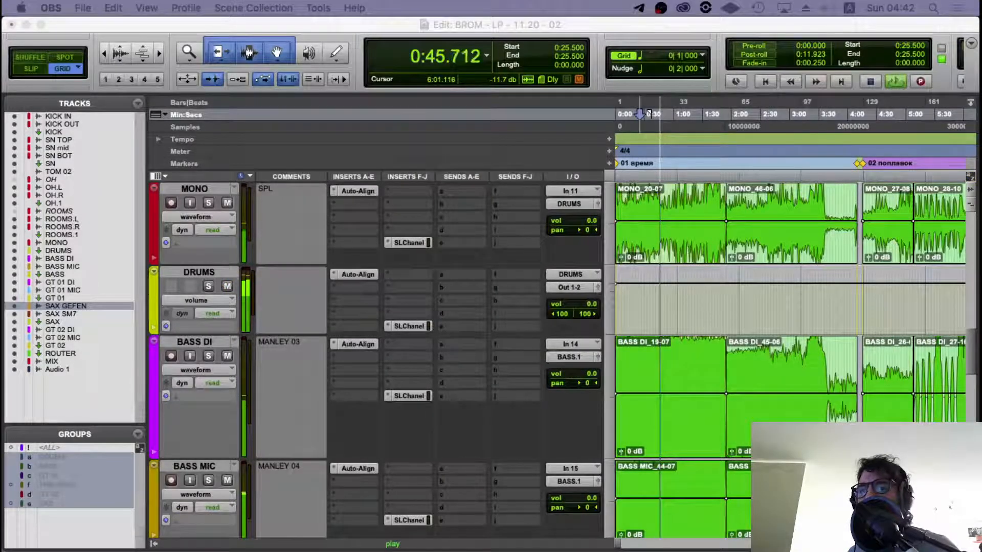
{"action": "left_click", "coordinate": [661, 297]}
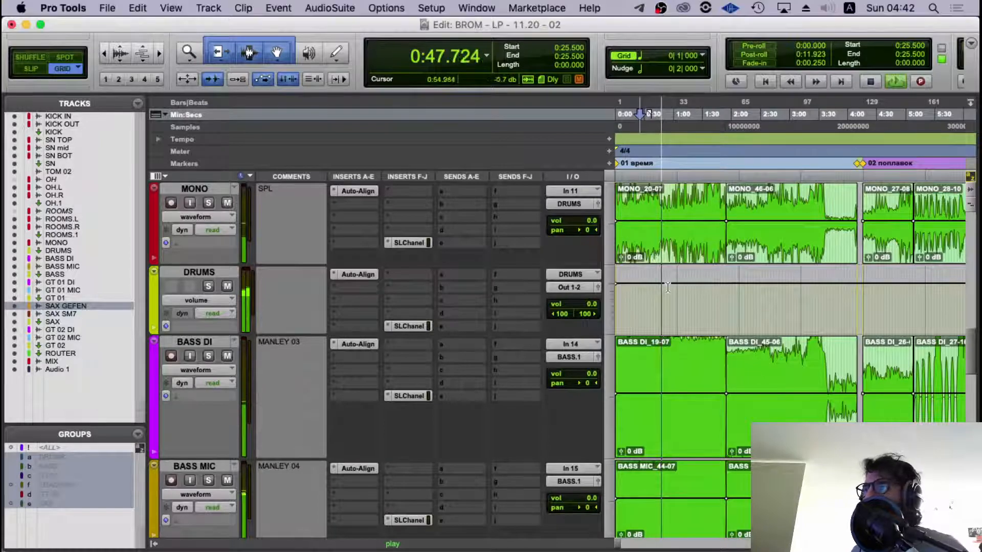
{"action": "key", "text": "space"}
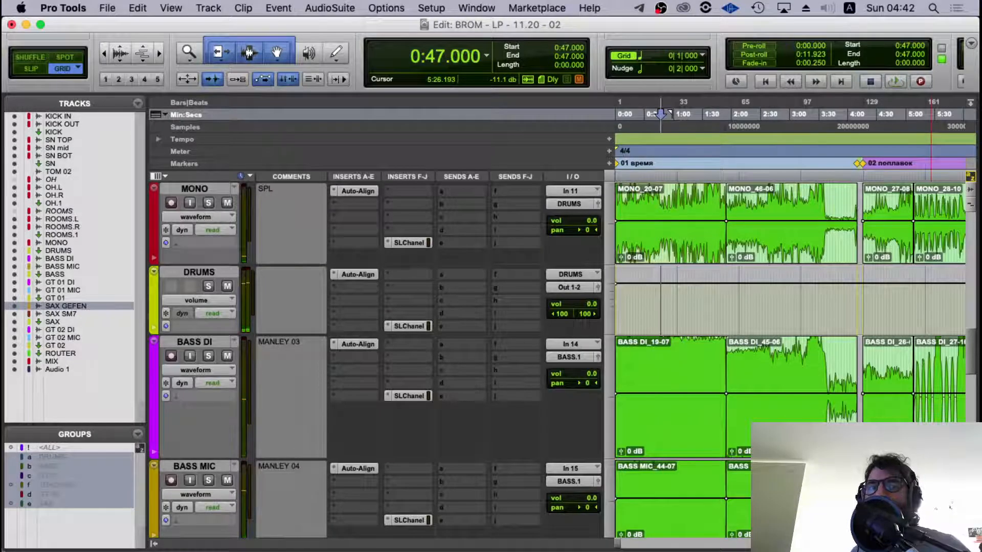
- Place the cursor at 11:48.000 in the unmuted clip of the GT 02 DI track
{"action": "scroll", "coordinate": [771, 335], "scroll_direction": "down", "scroll_amount": 15}
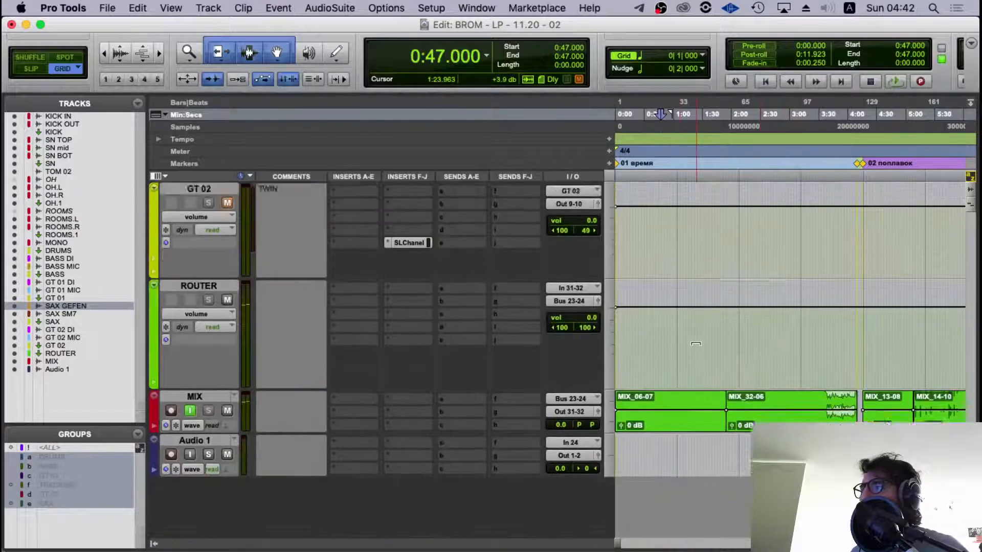
{"action": "scroll", "coordinate": [696, 344], "scroll_direction": "up", "scroll_amount": 2}
{"action": "key", "text": "r"}
{"action": "key", "text": "r"}
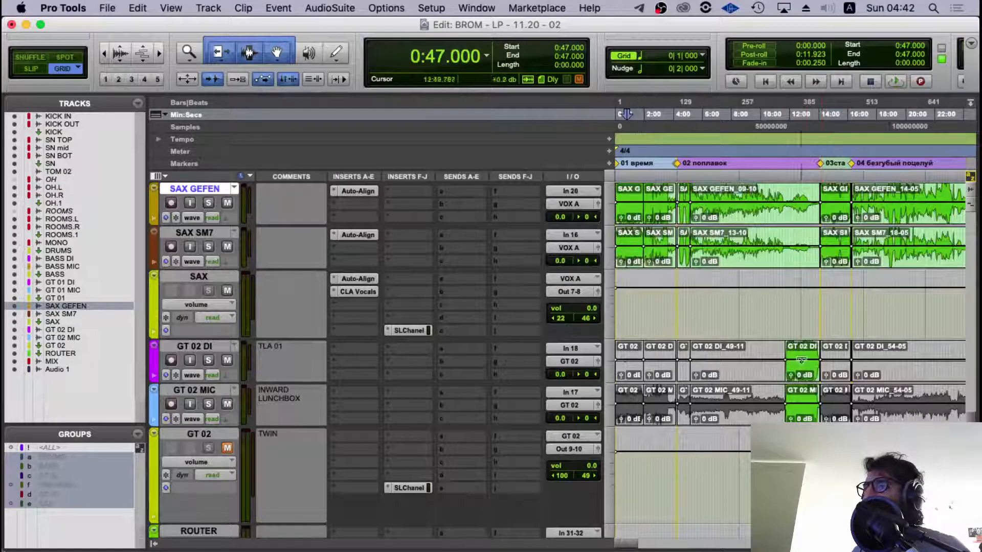
{"action": "left_click", "coordinate": [806, 377]}
{"action": "key", "text": "t"}
{"action": "key", "text": "t"}
{"action": "key", "text": "t"}
{"action": "key", "text": "t"}
{"action": "left_click", "coordinate": [819, 349]}
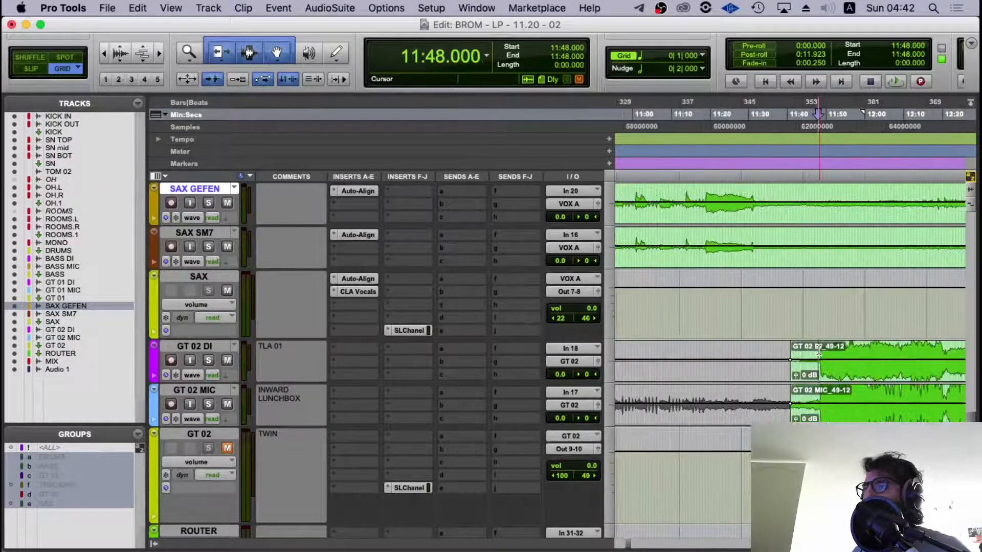
- Insert Auto-Align (mono) in the first insert slot of the GT 02 DI track and set its send to 8
{"action": "left_click", "coordinate": [343, 348]}
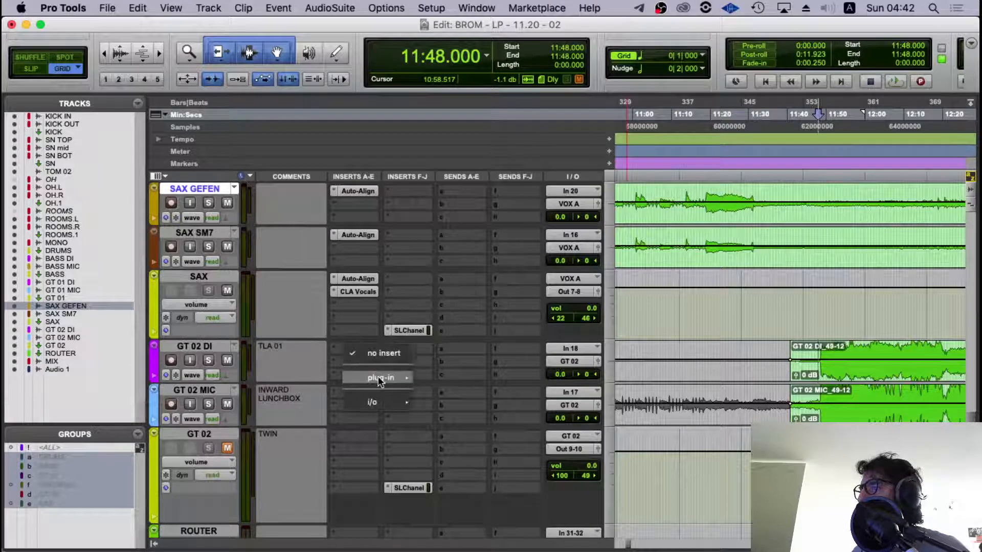
{"action": "mouse_move", "coordinate": [381, 377]}
{"action": "mouse_move", "coordinate": [499, 417]}
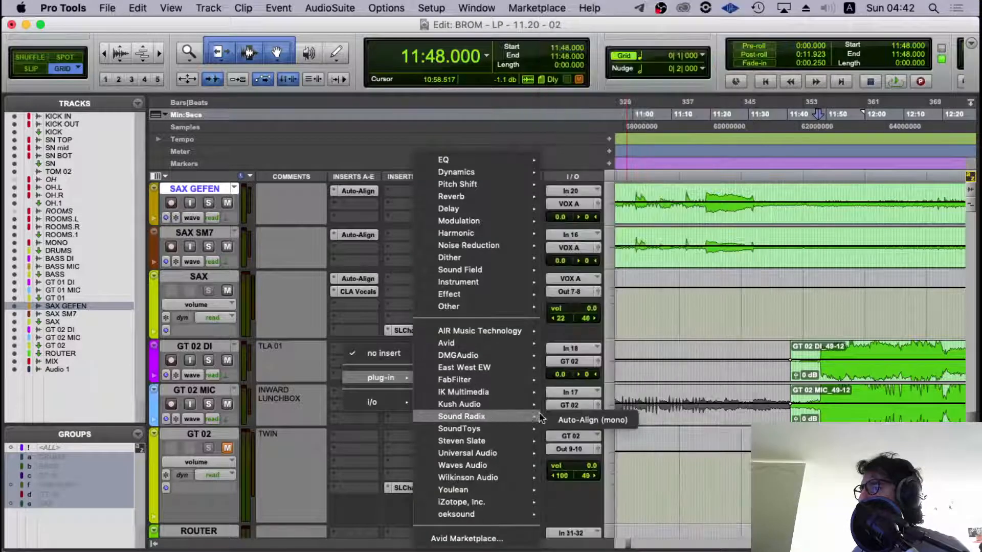
{"action": "left_click", "coordinate": [588, 419]}
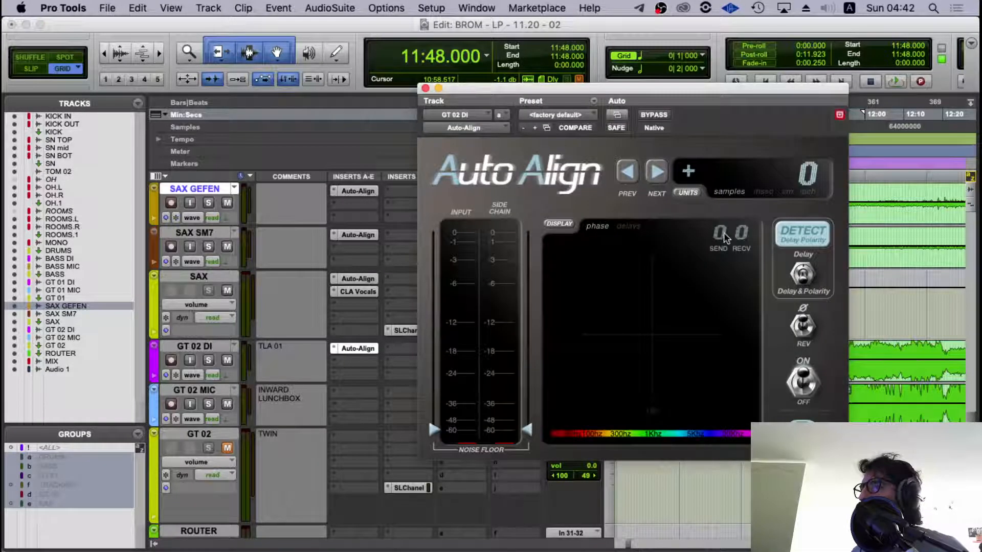
{"action": "left_click", "coordinate": [425, 88]}
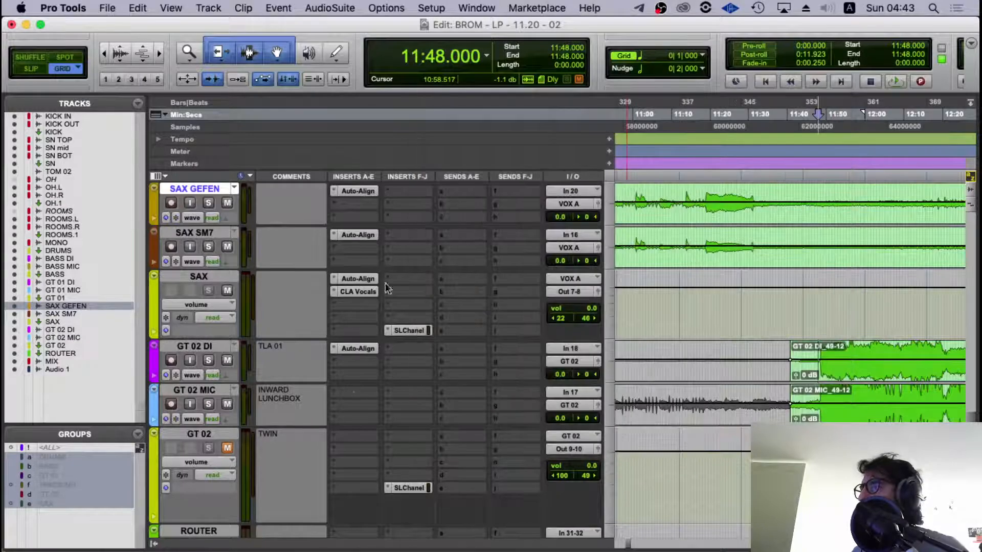
- Insert Auto-Align (mono) in the first insert slot of the GT 02 MIC track and set its receive to 8
{"action": "left_click", "coordinate": [339, 394]}
{"action": "mouse_move", "coordinate": [381, 422]}
{"action": "mouse_move", "coordinate": [486, 416]}
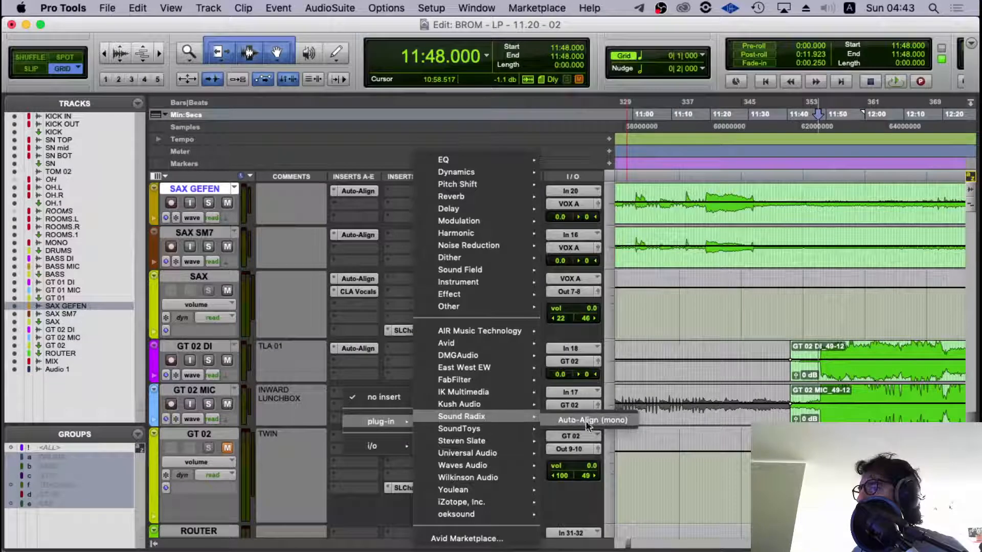
{"action": "left_click", "coordinate": [587, 421]}
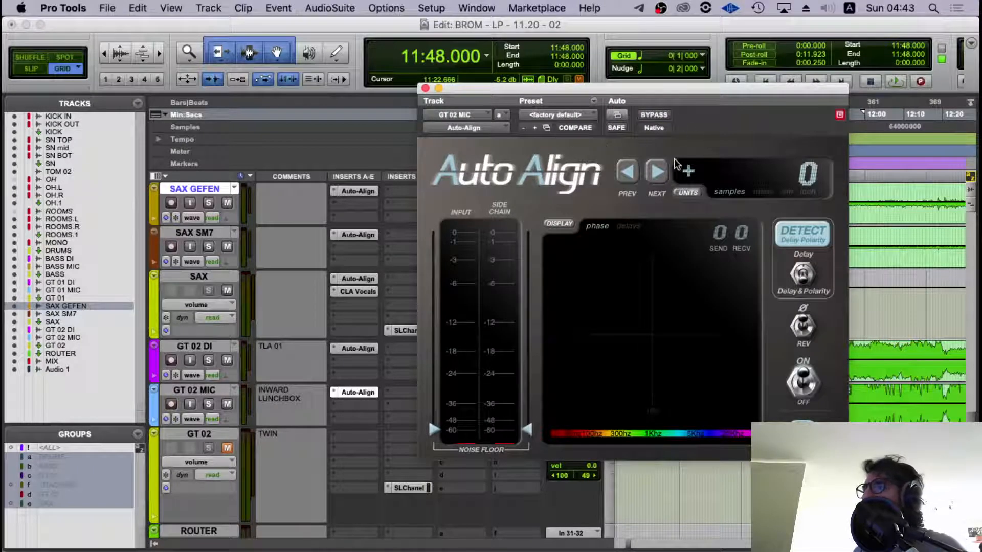
{"action": "left_click", "coordinate": [742, 236]}
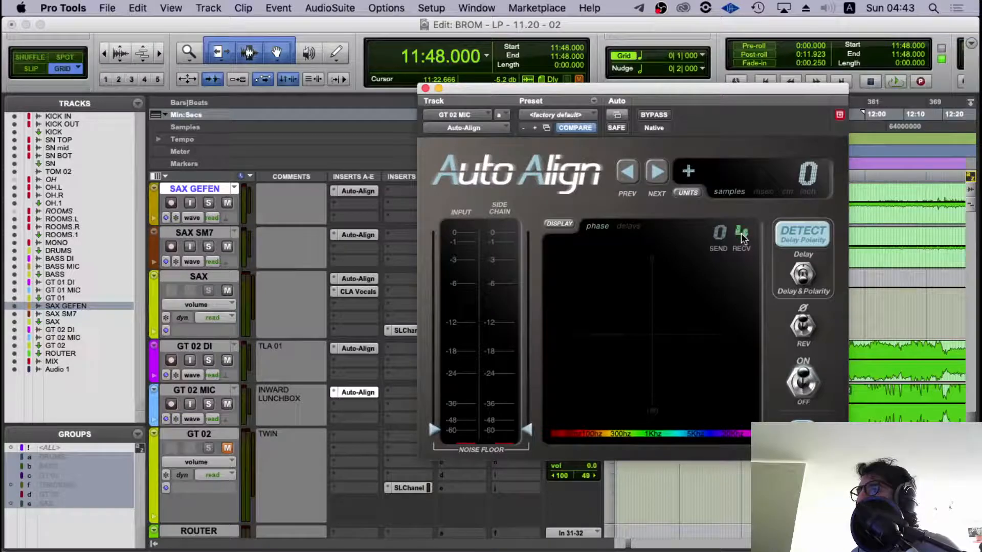
- Detect the delay and polarity of GT 02 MIC in Auto-Align while playing from 11:48.000, and stop playback
{"action": "left_click", "coordinate": [785, 232]}
{"action": "key", "text": "space"}
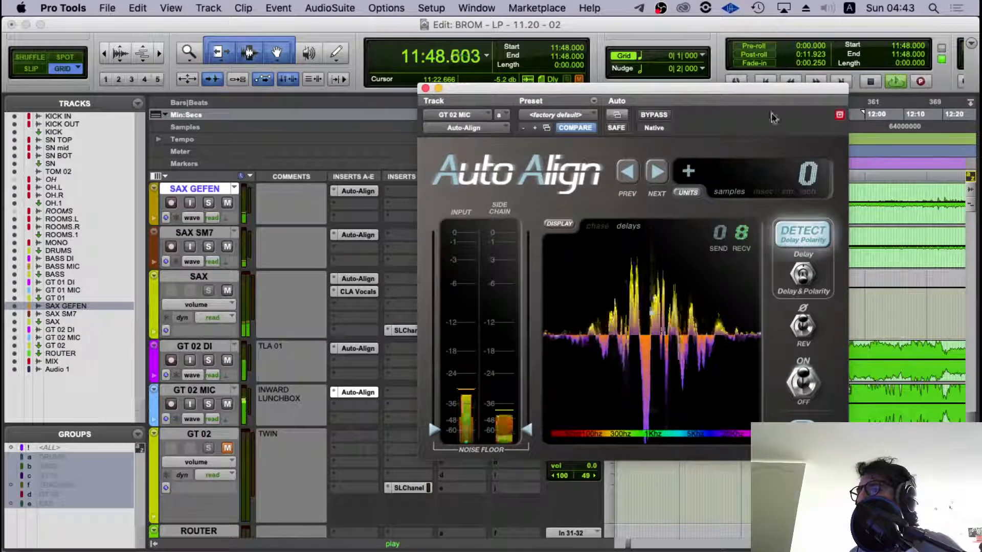
{"action": "left_click_drag", "start_coordinate": [771, 92], "coordinate": [650, 94]}
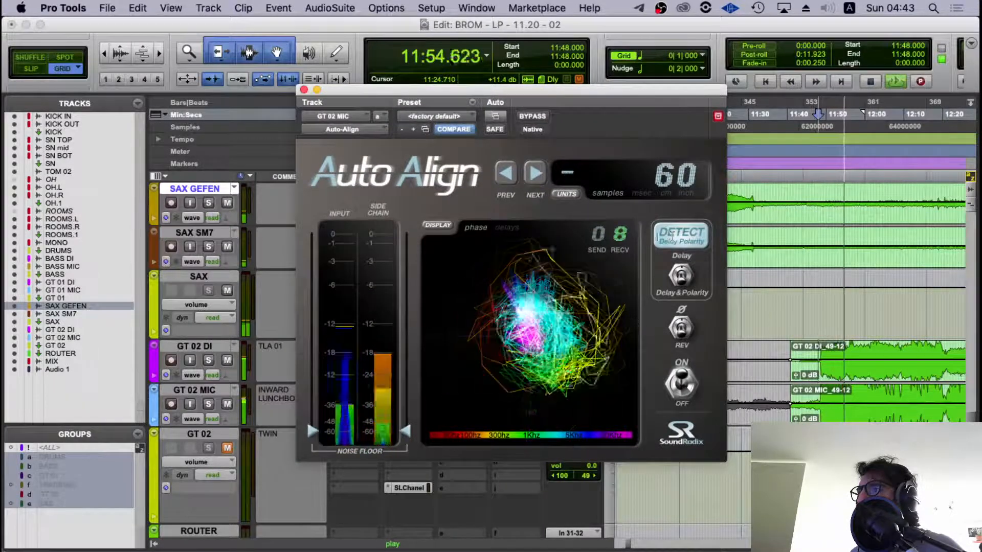
{"action": "left_click", "coordinate": [304, 90]}
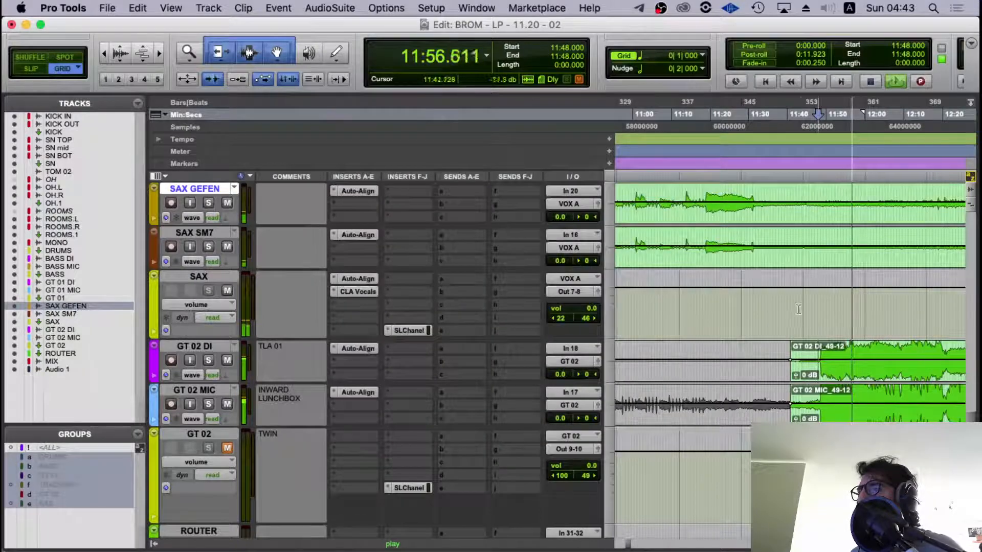
{"action": "key", "text": "space"}
- Copy the SAX track's Auto-Align to the first insert of GT 02 and place the cursor at 13:12.000
{"action": "key", "text": "super+bracketleft"}
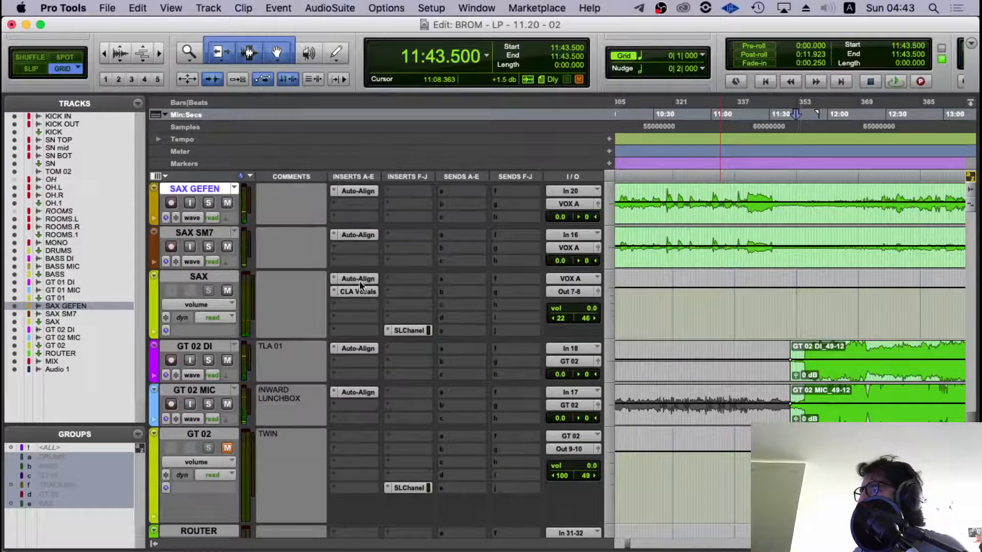
{"action": "left_click_drag", "start_coordinate": [359, 281], "coordinate": [354, 440]}
{"action": "key", "text": "super+bracketleft"}
{"action": "key", "text": "super+bracketleft"}
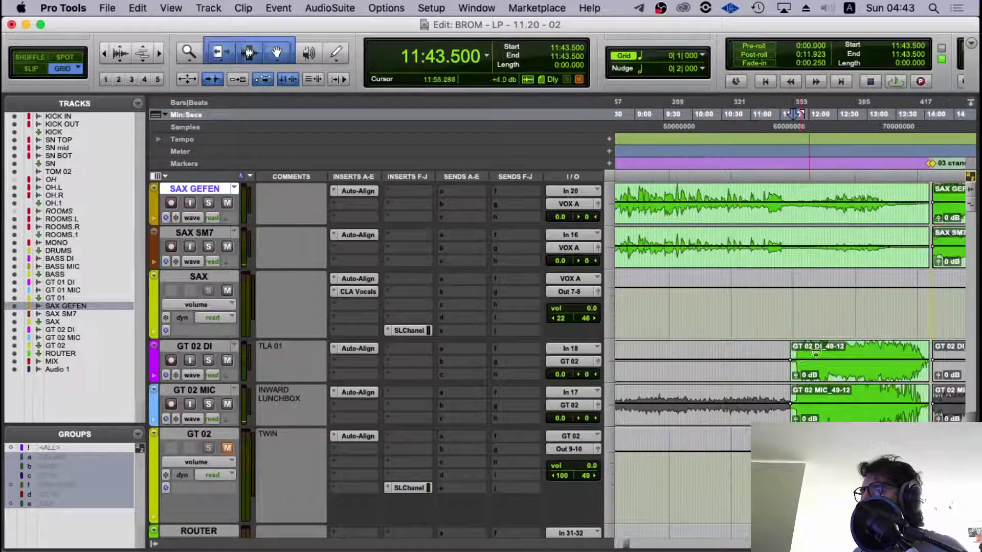
{"action": "left_click", "coordinate": [847, 317]}
{"action": "left_click", "coordinate": [839, 315]}
{"action": "left_click", "coordinate": [834, 315]}
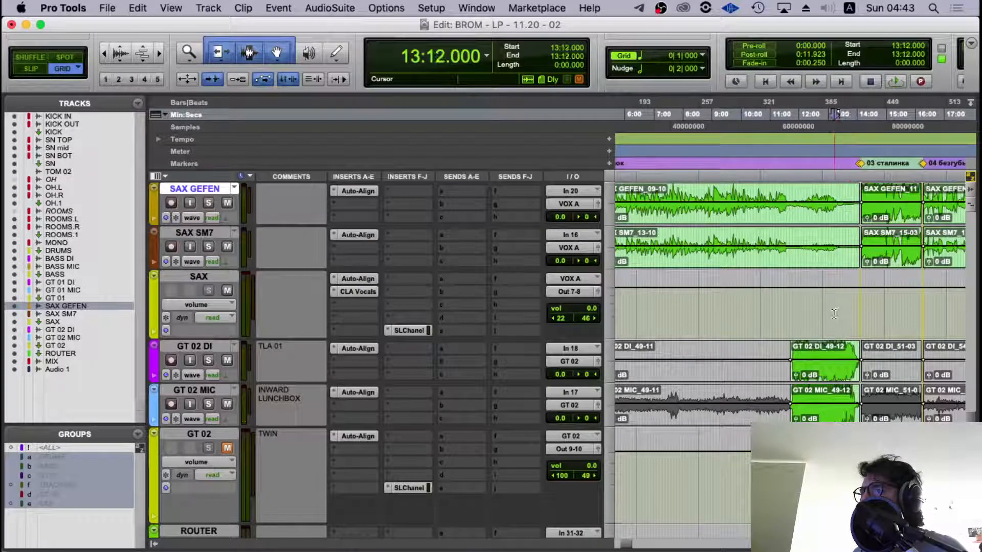
- Detect the delay and polarity of the GT 02 bus in Auto-Align while playing from 12:53.000, and close the plug-in
{"action": "left_click", "coordinate": [825, 315]}
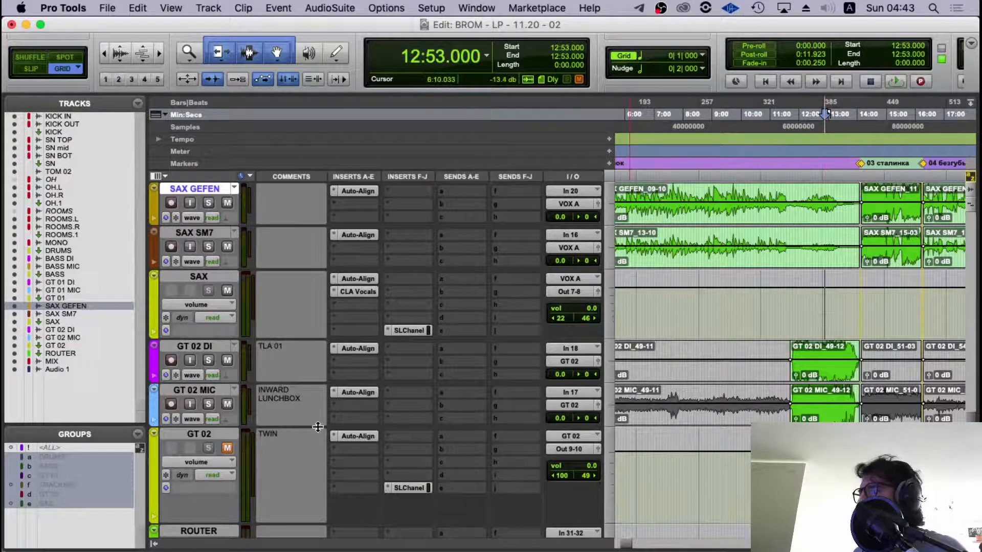
{"action": "key", "text": "space"}
{"action": "left_click", "coordinate": [358, 436]}
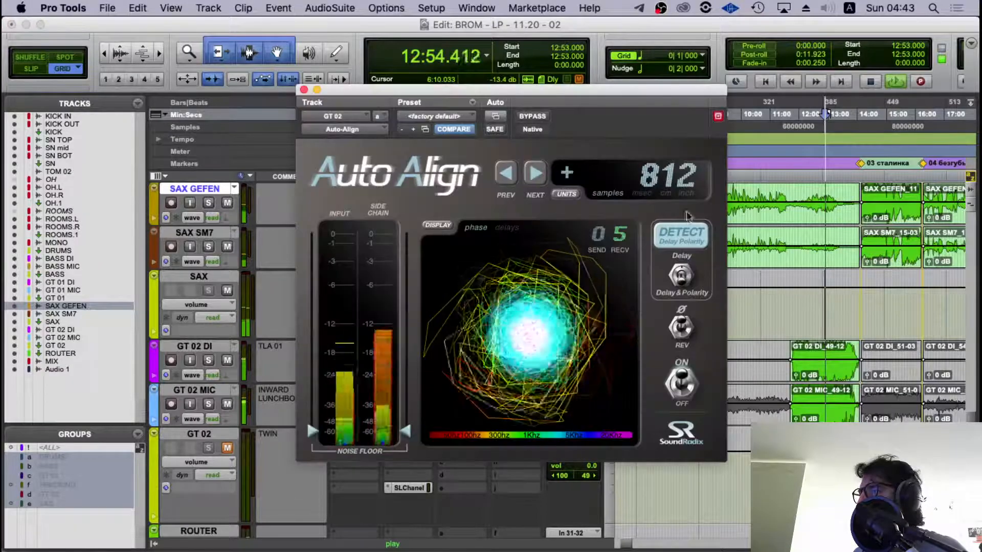
{"action": "left_click", "coordinate": [686, 238]}
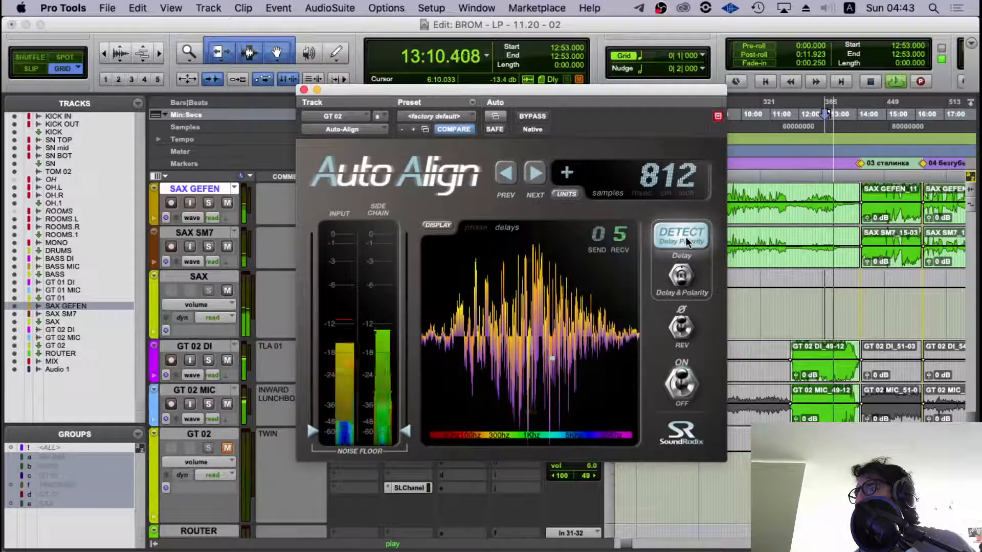
{"action": "left_click", "coordinate": [686, 237]}
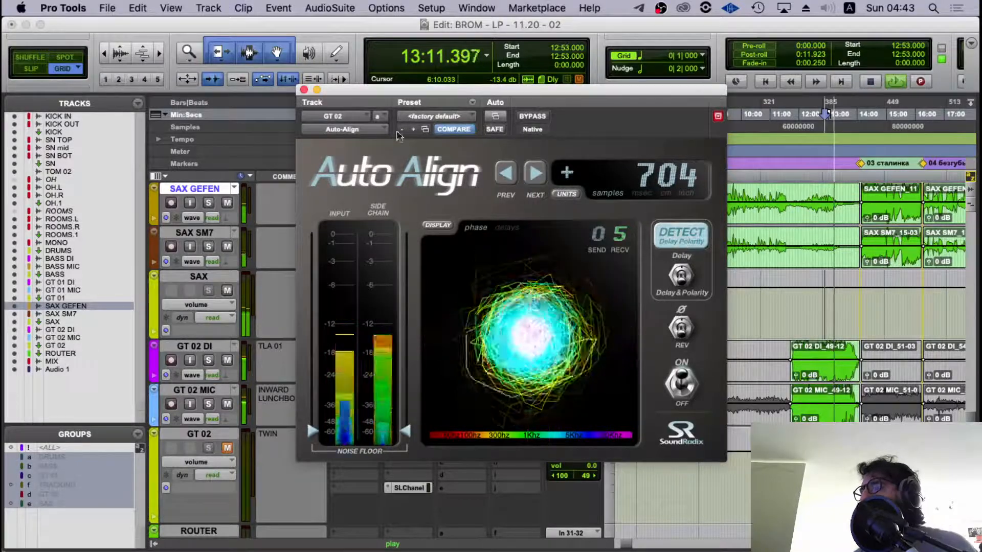
{"action": "left_click", "coordinate": [304, 90]}
- Return to the start of the session and play the full mix from 0:00.000
{"action": "scroll", "coordinate": [527, 339], "scroll_direction": "down", "scroll_amount": 3}
{"action": "key", "text": "super+bracketleft"}
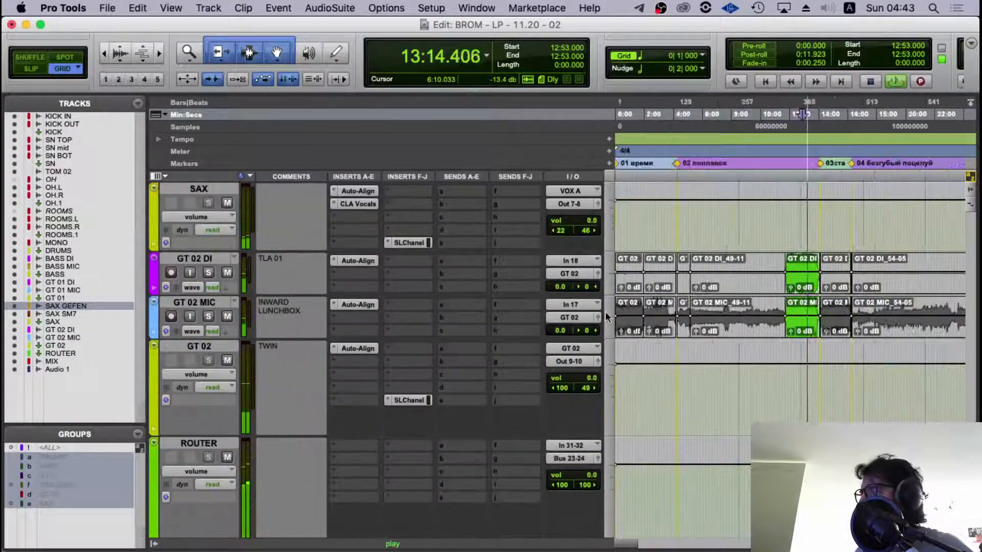
{"action": "key", "text": "r"}
{"action": "scroll", "coordinate": [605, 317], "scroll_direction": "down", "scroll_amount": 3}
{"action": "scroll", "coordinate": [606, 317], "scroll_direction": "up", "scroll_amount": 3}
{"action": "key", "text": "r"}
{"action": "key", "text": "r"}
{"action": "key", "text": "t"}
{"action": "key", "text": "t"}
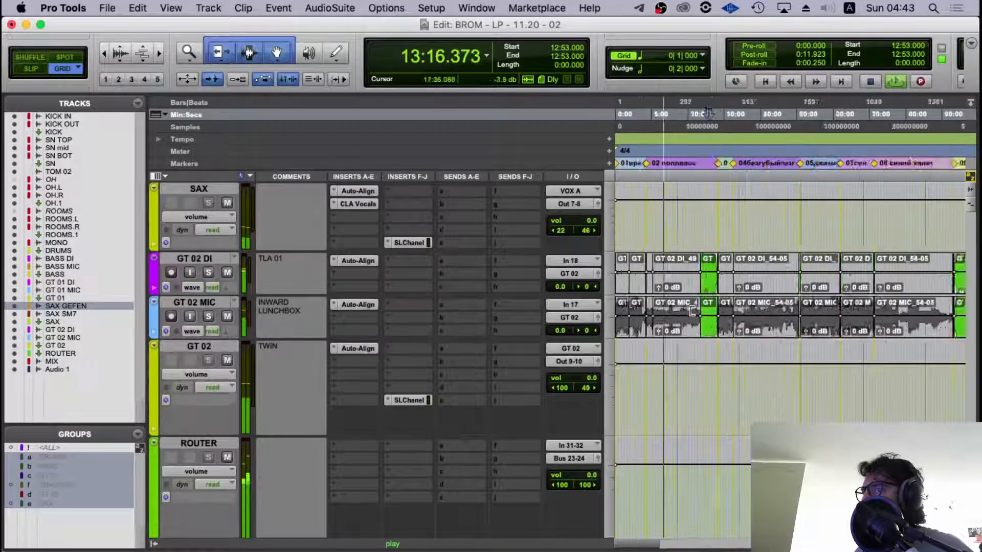
{"action": "key", "text": "t"}
{"action": "scroll", "coordinate": [660, 256], "scroll_direction": "left", "scroll_amount": 2}
{"action": "left_click", "coordinate": [652, 225]}
{"action": "key", "text": "Return"}
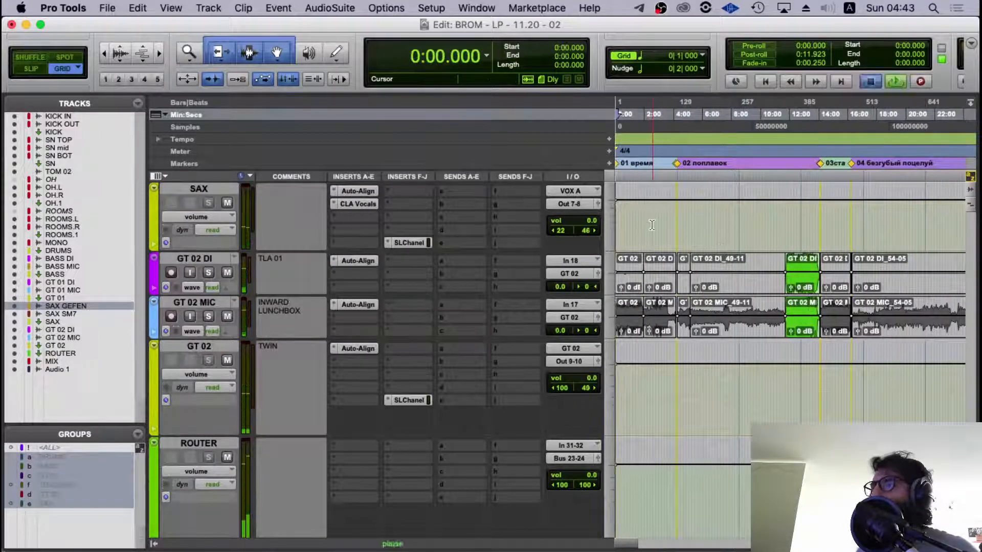
{"action": "key", "text": "space"}
- Bypass Auto-Align on all tracks at once during playback to hear the unaligned mix, and stop playback
{"action": "scroll", "coordinate": [255, 399], "scroll_direction": "down", "scroll_amount": 3}
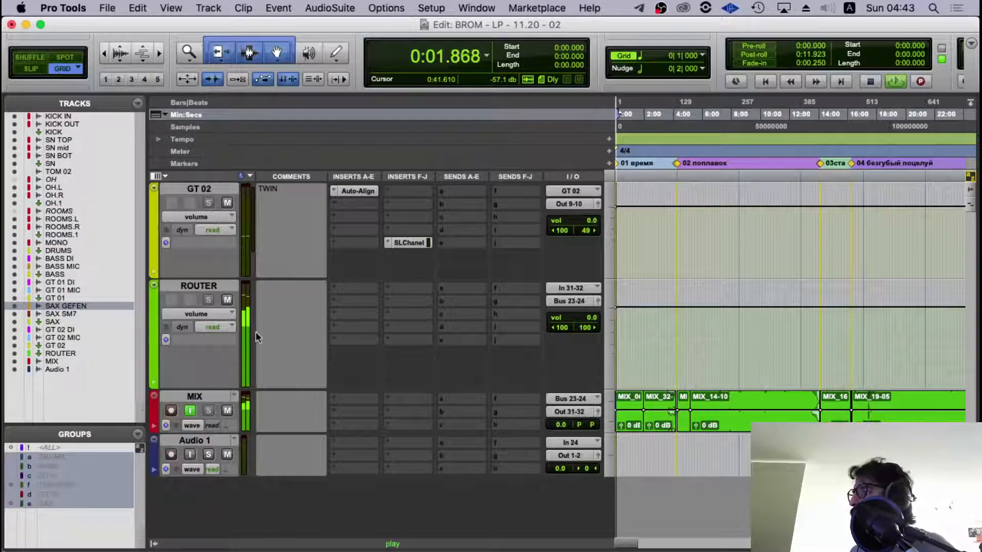
{"action": "scroll", "coordinate": [256, 333], "scroll_direction": "up", "scroll_amount": 1}
{"action": "scroll", "coordinate": [251, 340], "scroll_direction": "up", "scroll_amount": 2}
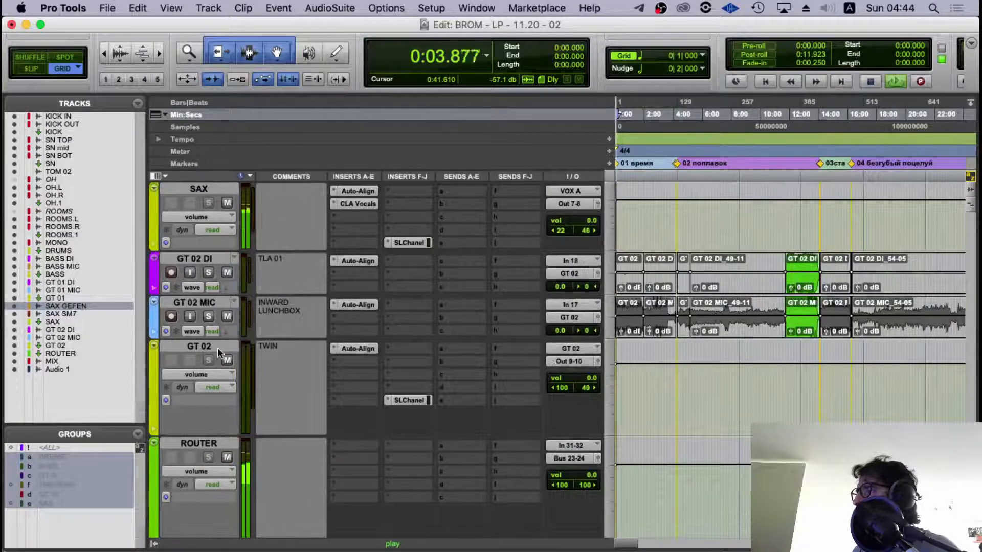
{"action": "left_click", "coordinate": [353, 349]}
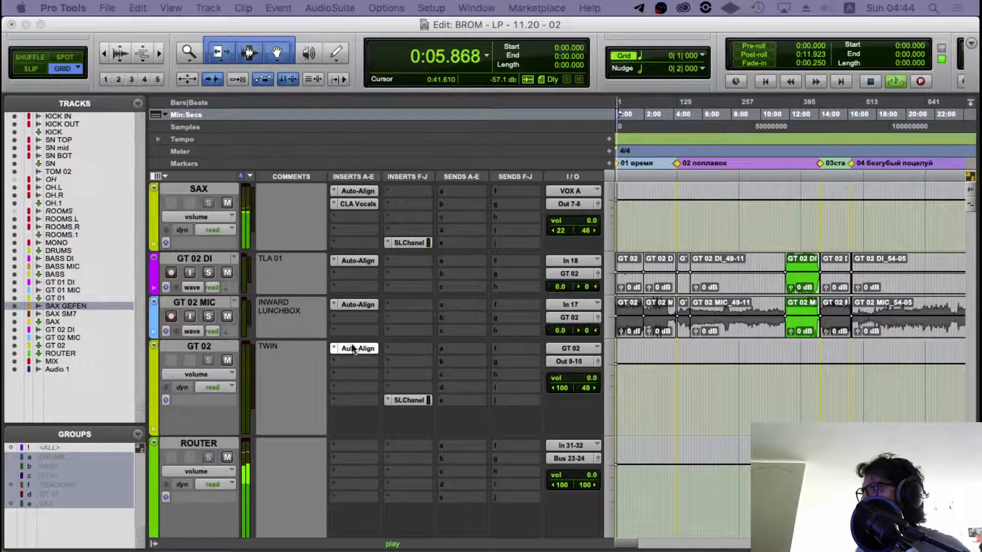
{"action": "left_click", "coordinate": [355, 349]}
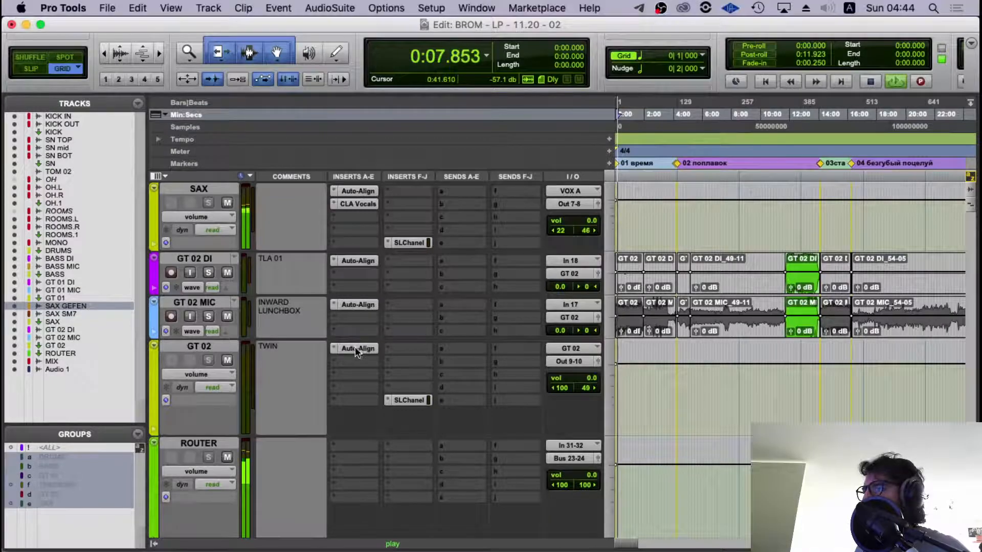
{"action": "left_click", "coordinate": [356, 349], "text": "alt+super"}
{"action": "left_click", "coordinate": [355, 348], "text": "alt+super"}
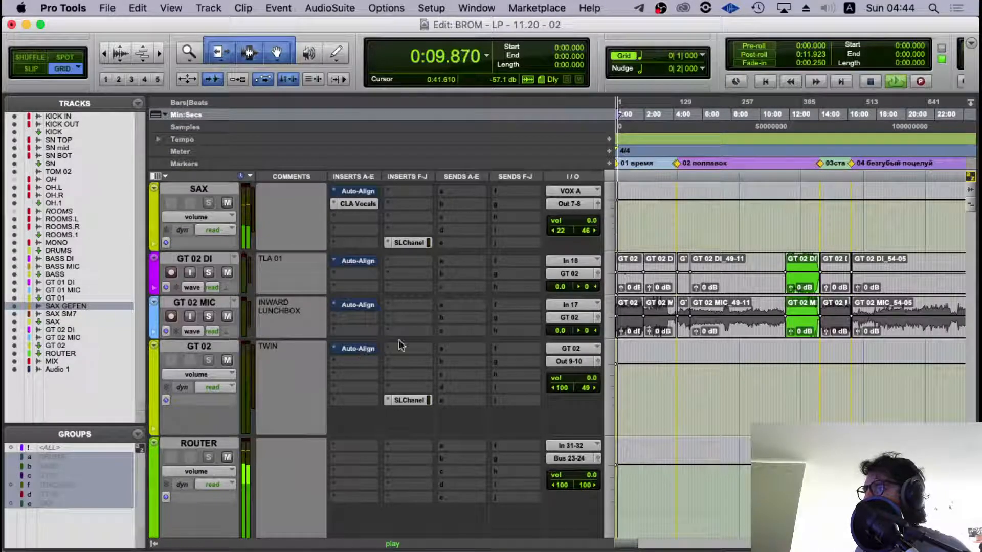
{"action": "key", "text": "space"}
- Move the KICK bus's Pro-Q 3 to the second insert slot and look over the inserts of the remaining tracks
{"action": "scroll", "coordinate": [370, 351], "scroll_direction": "up", "scroll_amount": 20}
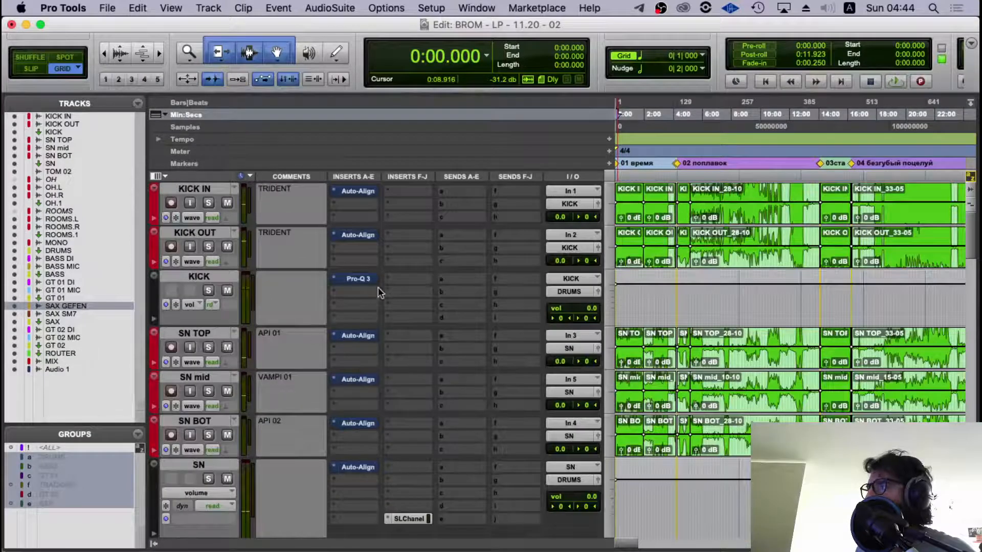
{"action": "left_click_drag", "start_coordinate": [358, 293], "coordinate": [356, 295]}
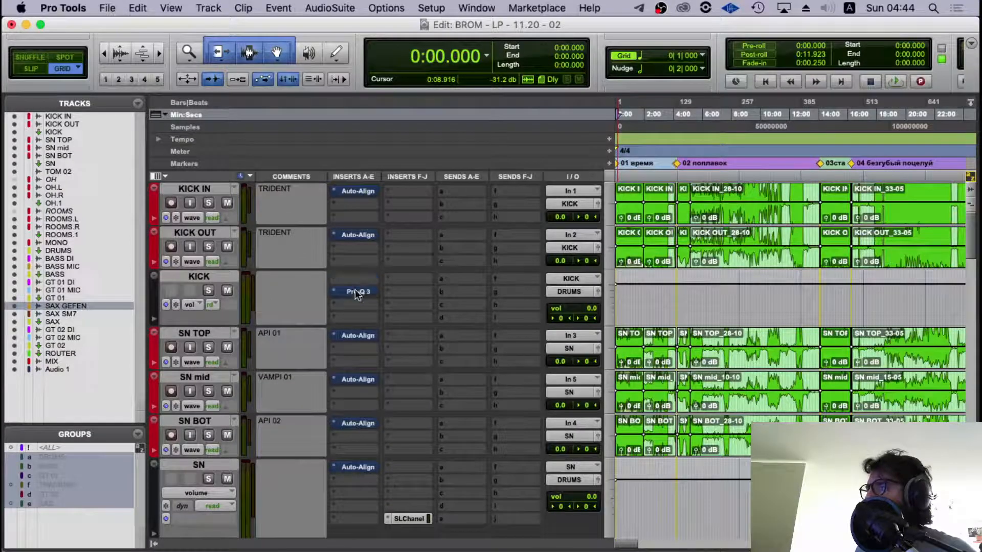
{"action": "scroll", "coordinate": [363, 293], "scroll_direction": "down", "scroll_amount": 15}
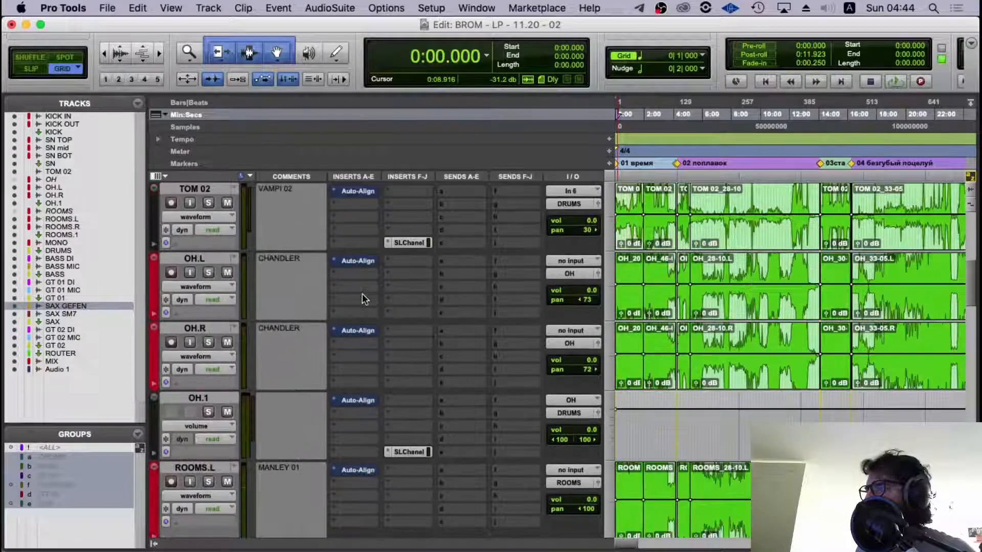
{"action": "scroll", "coordinate": [362, 293], "scroll_direction": "down", "scroll_amount": 15}
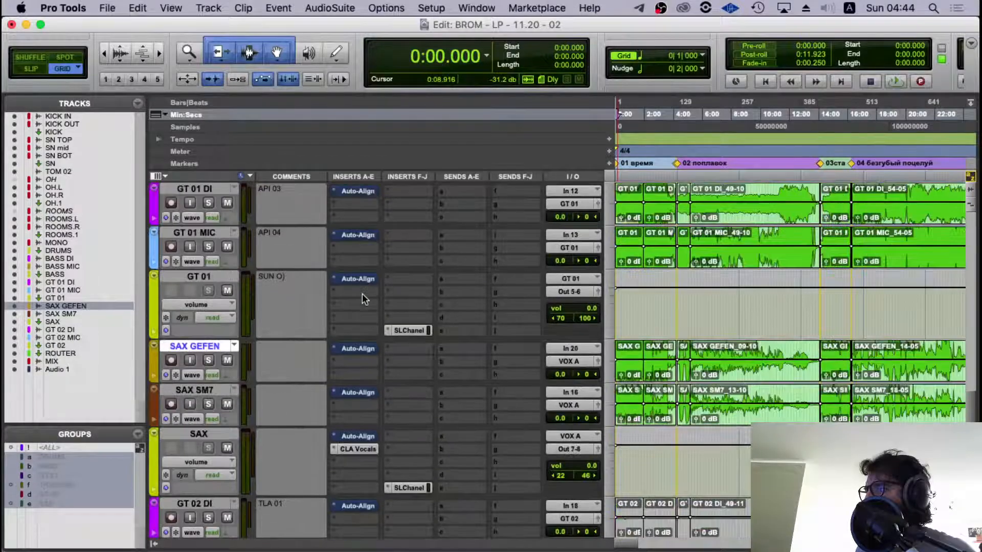
{"action": "scroll", "coordinate": [363, 294], "scroll_direction": "down", "scroll_amount": 10}
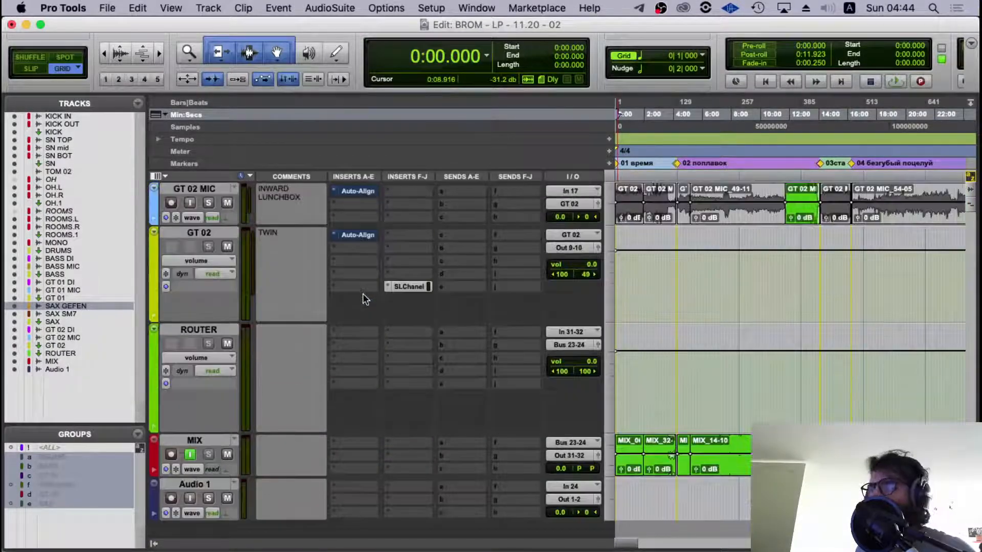
- Play from 0:15.000 and toggle the Auto-Align bypass on all tracks to compare, leaving the plug-ins active
{"action": "key", "text": "super+Tab"}
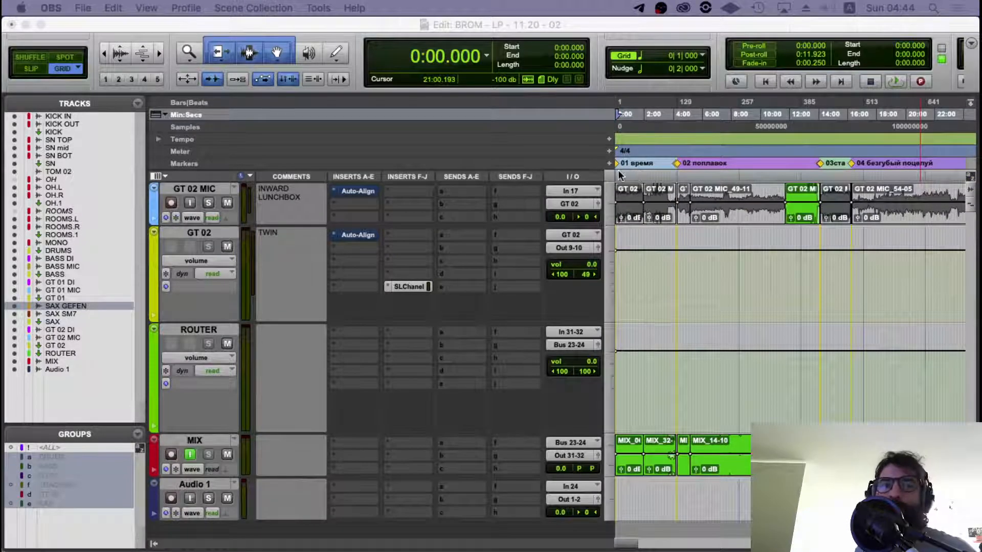
{"action": "left_click", "coordinate": [619, 116]}
{"action": "key", "text": "space"}
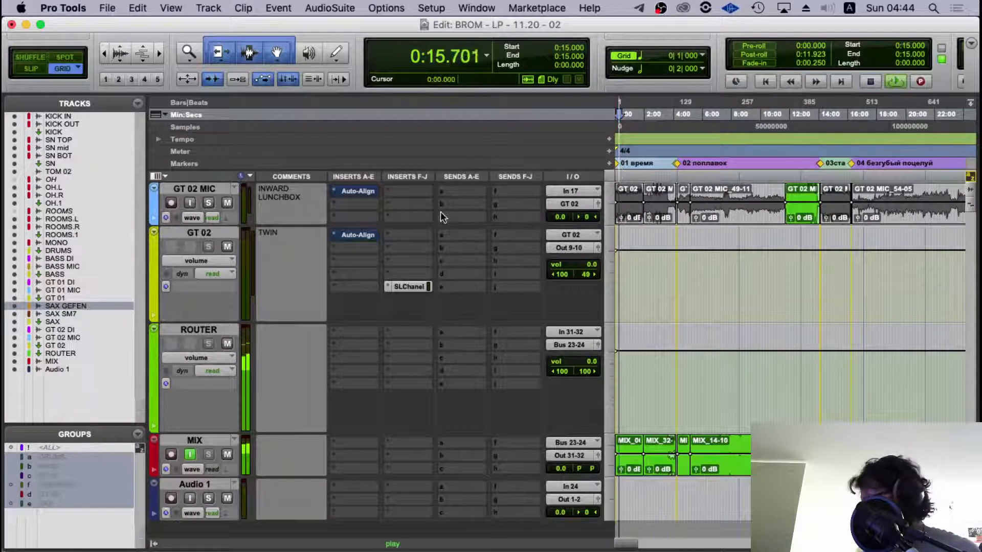
{"action": "left_click", "coordinate": [358, 235], "text": "alt+super"}
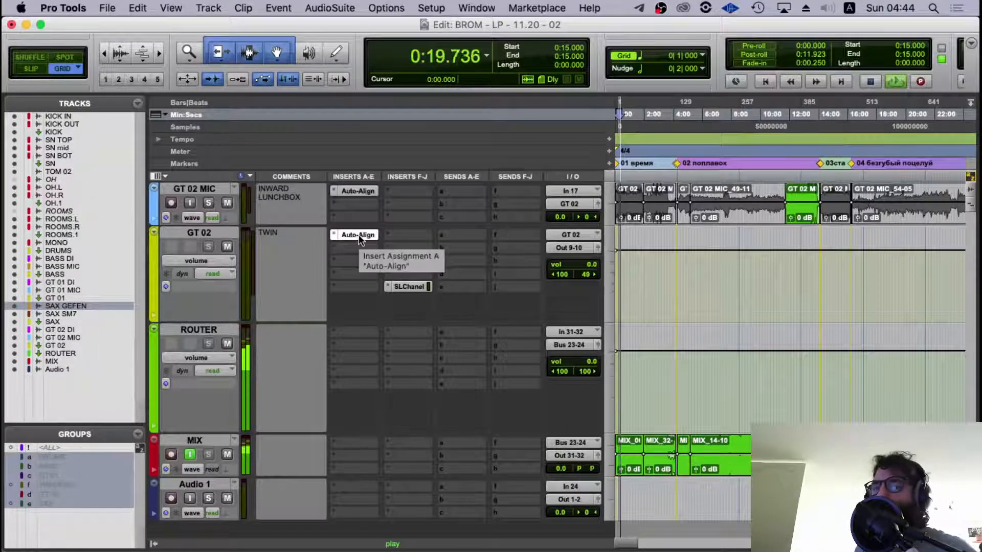
{"action": "left_click", "coordinate": [359, 235], "text": "alt+super"}
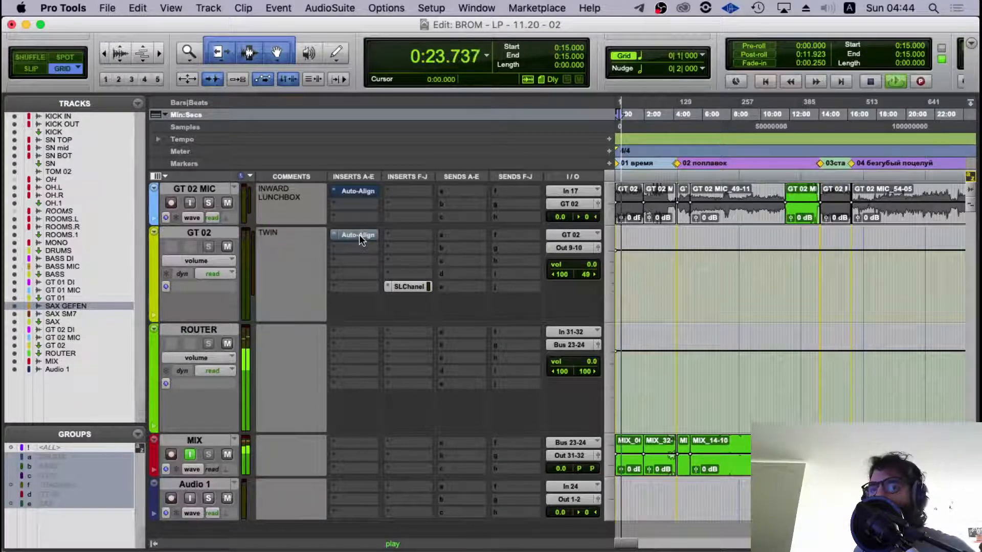
{"action": "left_click", "coordinate": [359, 234], "text": "alt+super"}
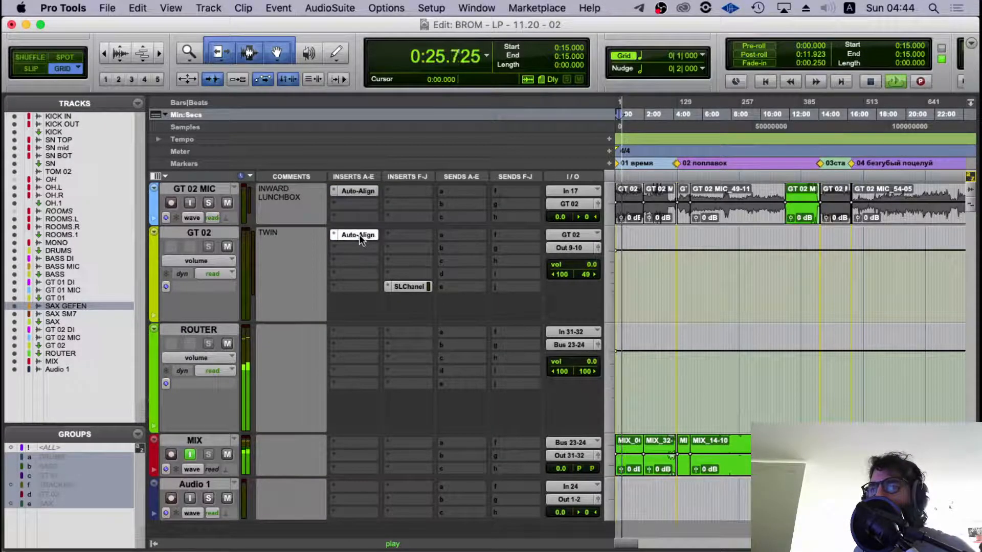
- Listen to the aligned mix from 0:55.000 in the first song, and stop playback
{"action": "key", "text": "t"}
{"action": "key", "text": "t"}
{"action": "scroll", "coordinate": [609, 261], "scroll_direction": "up", "scroll_amount": 15}
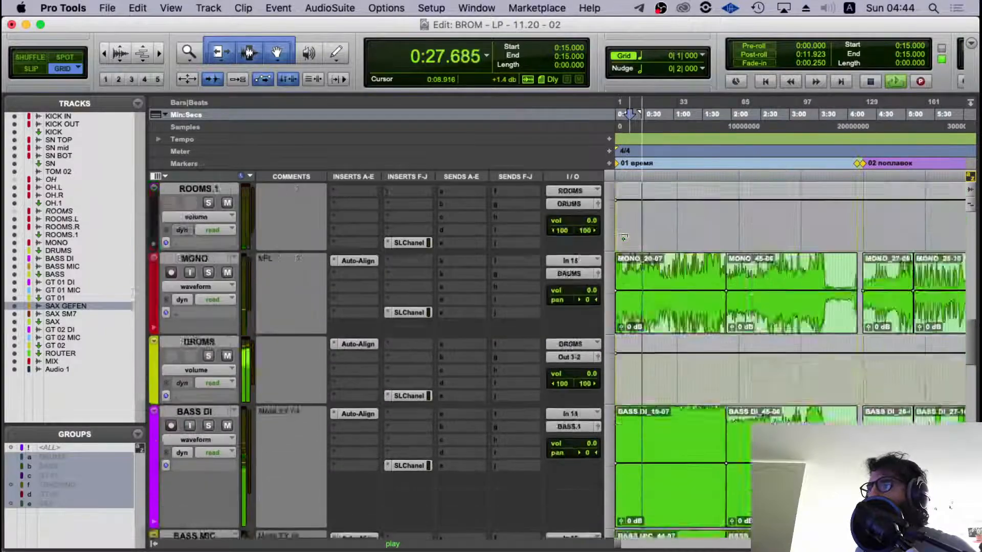
{"action": "scroll", "coordinate": [624, 238], "scroll_direction": "up", "scroll_amount": 15}
{"action": "key", "text": "r"}
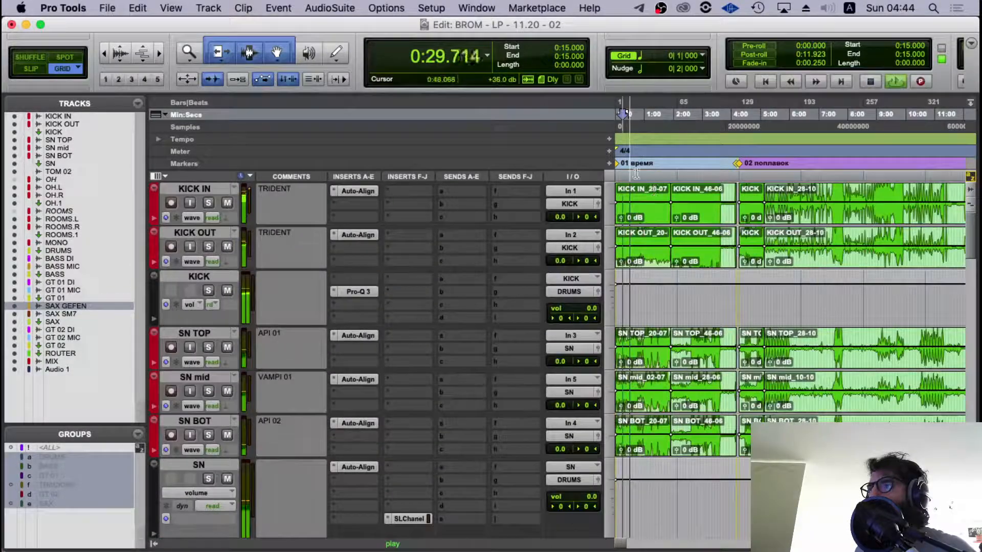
{"action": "left_click", "coordinate": [641, 174]}
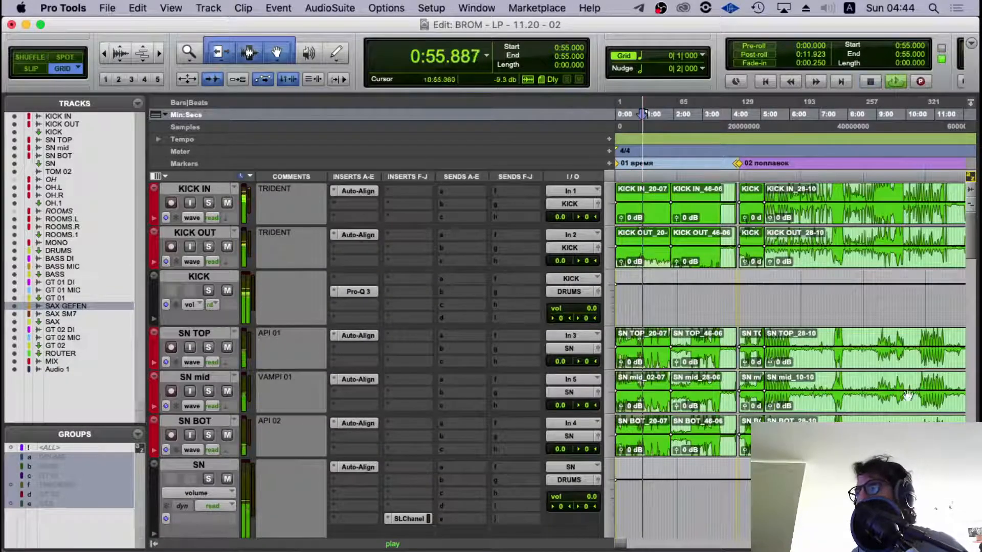
{"action": "scroll", "coordinate": [413, 294], "scroll_direction": "down", "scroll_amount": 20}
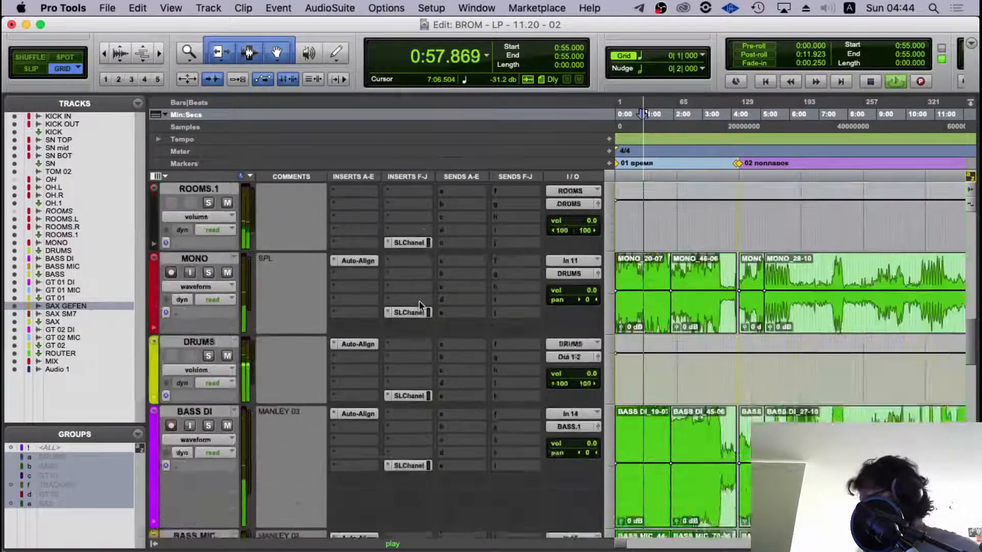
{"action": "scroll", "coordinate": [419, 299], "scroll_direction": "up", "scroll_amount": 5}
{"action": "key", "text": "r"}
{"action": "key", "text": "space"}
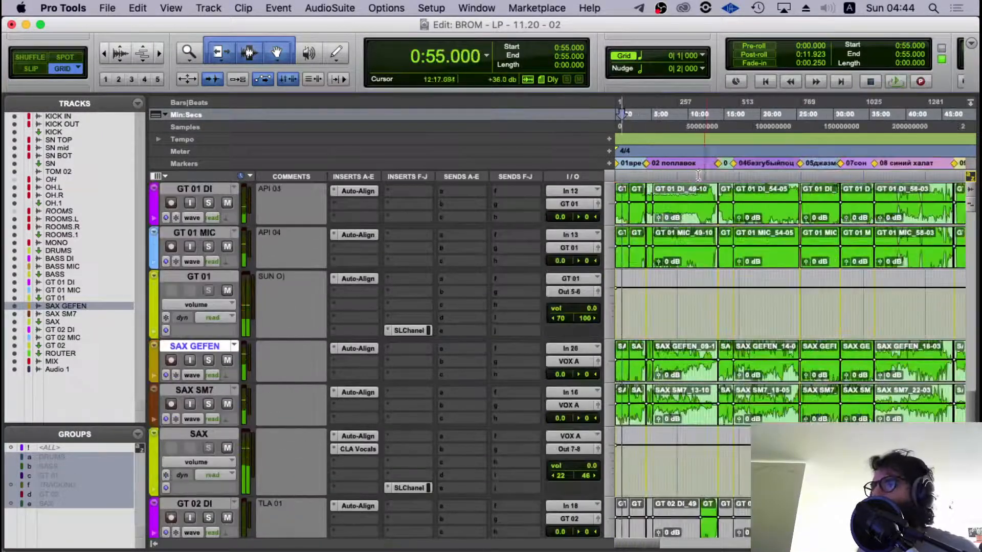
- Listen to the aligned mix from 11:11.500 in the second song, and stop playback
{"action": "left_click", "coordinate": [697, 174]}
{"action": "key", "text": "space"}
{"action": "key", "text": "t"}
{"action": "key", "text": "t"}
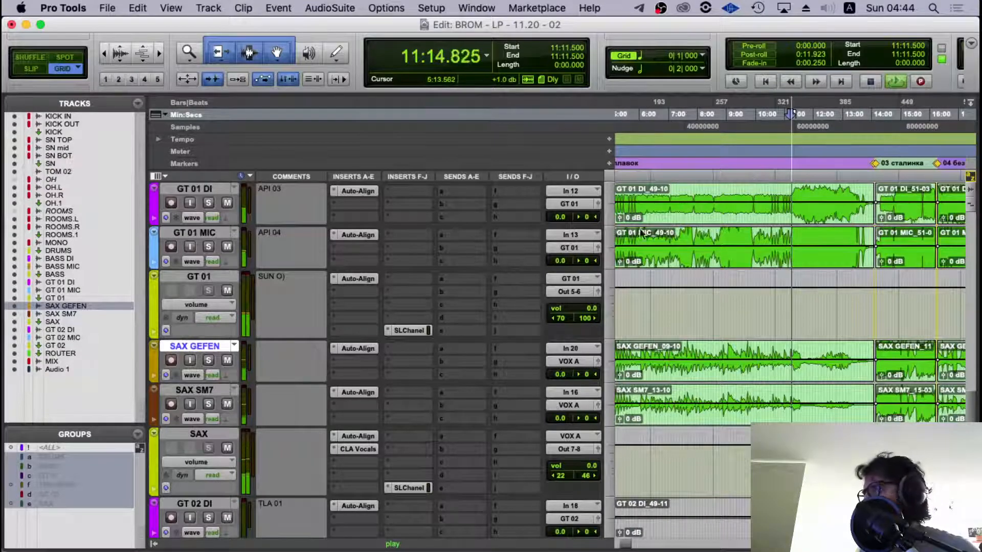
{"action": "key", "text": "space"}
- Play from 9:56.000 and toggle the Auto-Align bypass on all tracks to compare, leaving the plug-ins active
{"action": "left_click", "coordinate": [765, 190]}
{"action": "key", "text": "space"}
{"action": "key", "text": "t"}
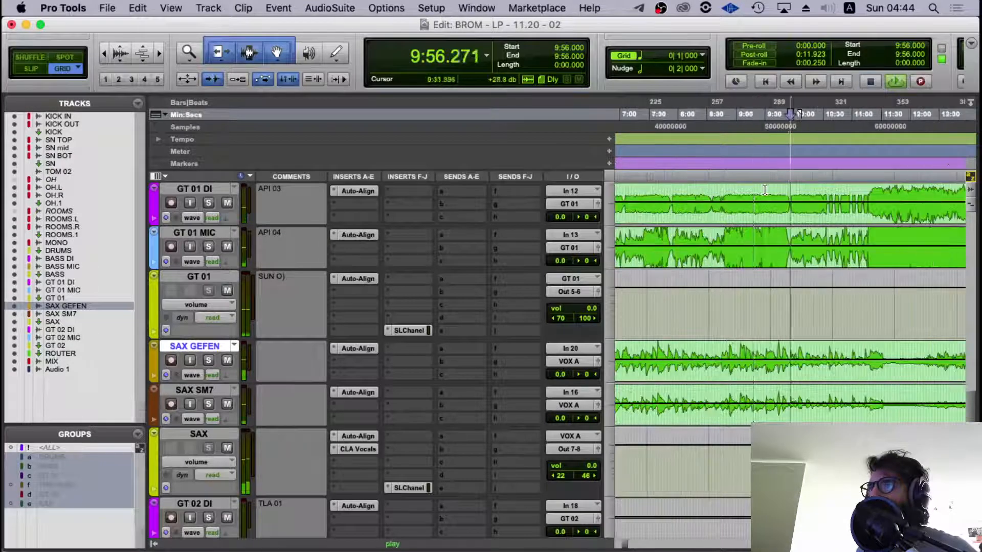
{"action": "key", "text": "t"}
{"action": "key", "text": "t"}
{"action": "key", "text": "r"}
{"action": "key", "text": "r"}
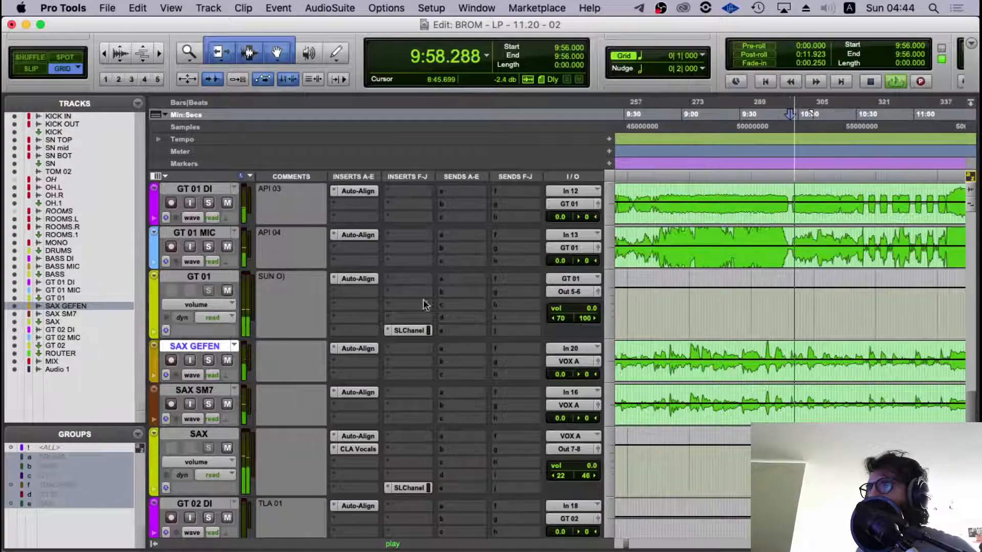
{"action": "scroll", "coordinate": [253, 362], "scroll_direction": "down", "scroll_amount": 10}
{"action": "scroll", "coordinate": [318, 347], "scroll_direction": "up", "scroll_amount": 5}
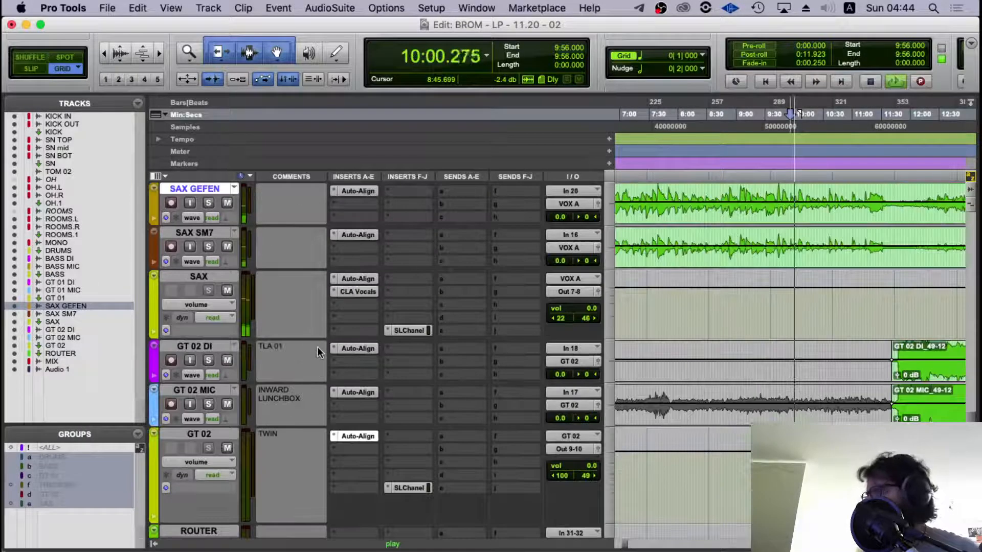
{"action": "left_click", "coordinate": [364, 436], "text": "alt+super"}
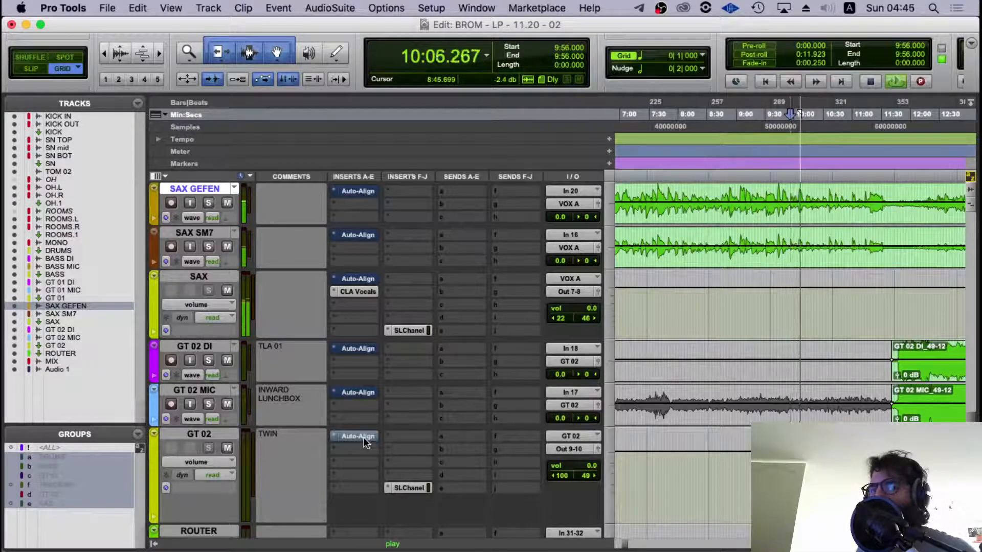
{"action": "left_click", "coordinate": [364, 436], "text": "alt+super"}
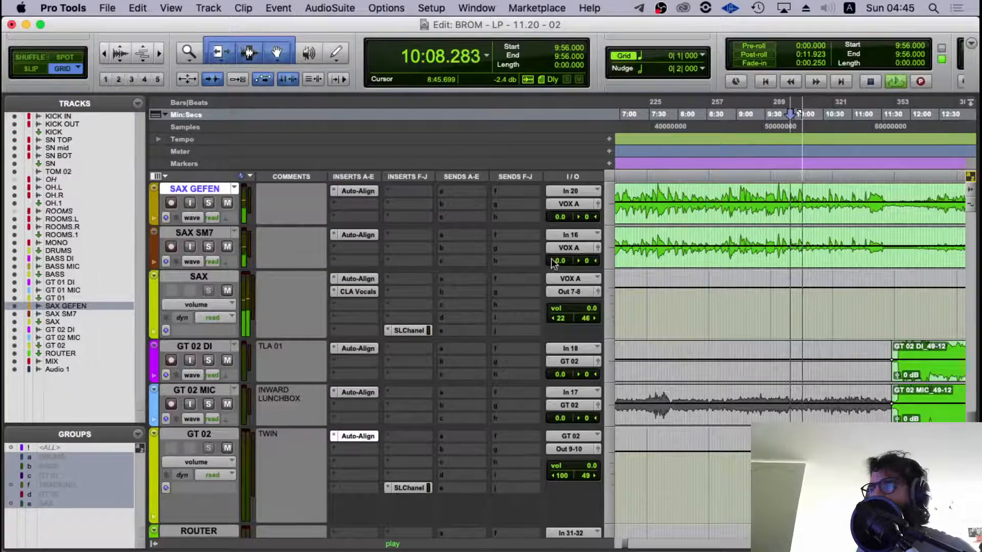
- Stop playback and place the cursor at 9:07.000 within the second song
{"action": "scroll", "coordinate": [552, 259], "scroll_direction": "up", "scroll_amount": 10}
{"action": "scroll", "coordinate": [553, 264], "scroll_direction": "up", "scroll_amount": 3}
{"action": "key", "text": "r"}
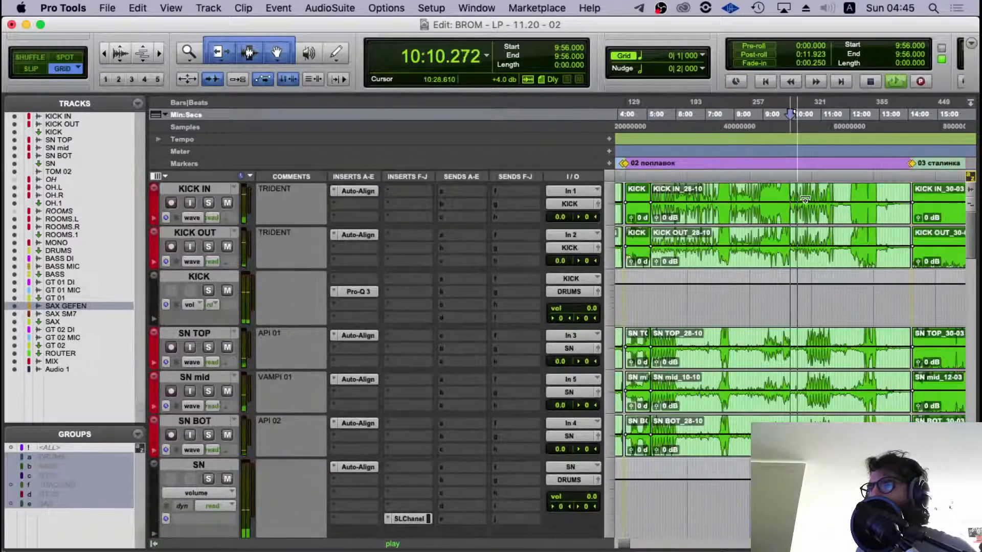
{"action": "key", "text": "space"}
{"action": "left_click", "coordinate": [768, 186]}
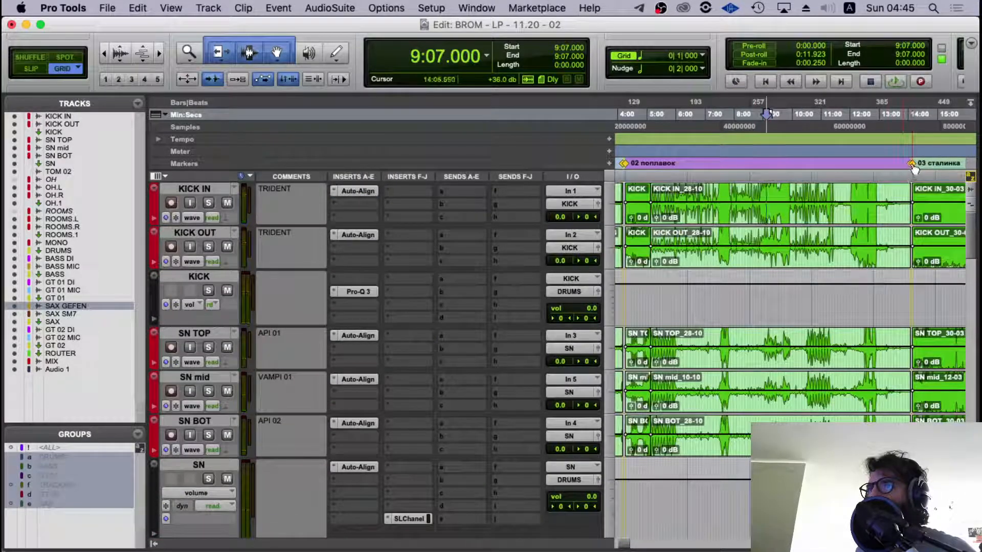
- Play the third song from 14:08.000, toggle the Auto-Align bypass on all tracks to compare, leave the plug-ins active, and stop playback
{"action": "left_click", "coordinate": [913, 164]}
{"action": "key", "text": "space"}
{"action": "scroll", "coordinate": [341, 367], "scroll_direction": "down", "scroll_amount": 10}
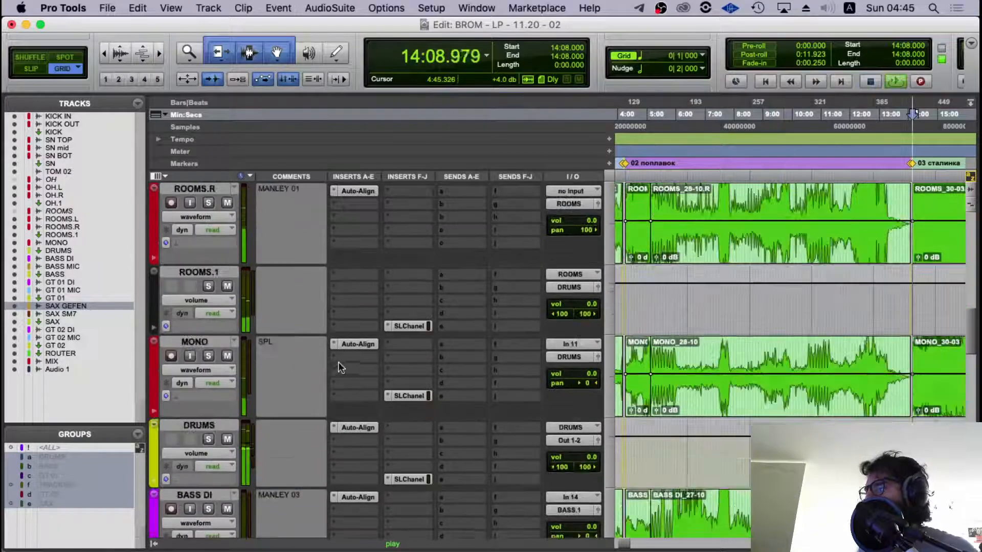
{"action": "scroll", "coordinate": [341, 367], "scroll_direction": "down", "scroll_amount": 10}
{"action": "scroll", "coordinate": [362, 309], "scroll_direction": "down", "scroll_amount": 3}
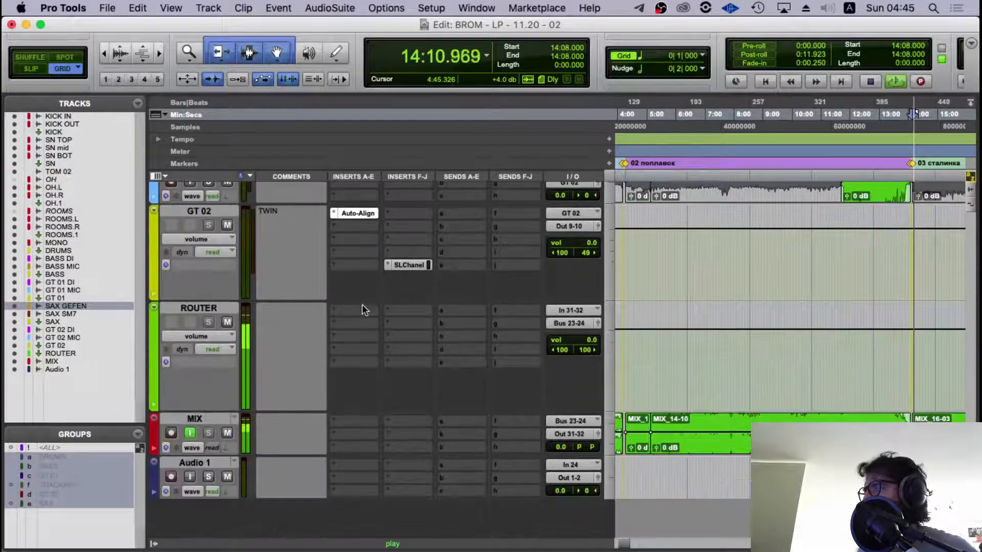
{"action": "scroll", "coordinate": [362, 307], "scroll_direction": "up", "scroll_amount": 5}
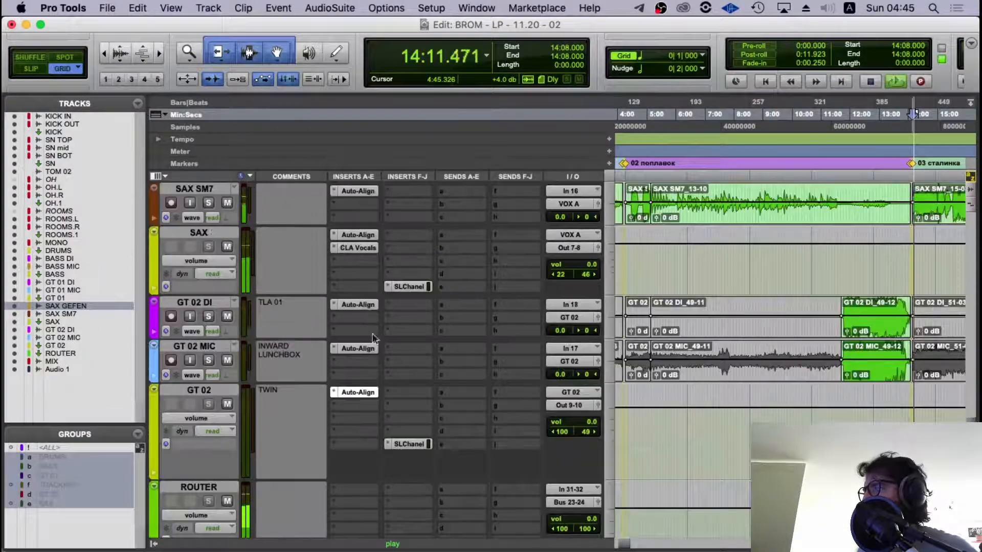
{"action": "left_click", "coordinate": [357, 392], "text": "alt+super"}
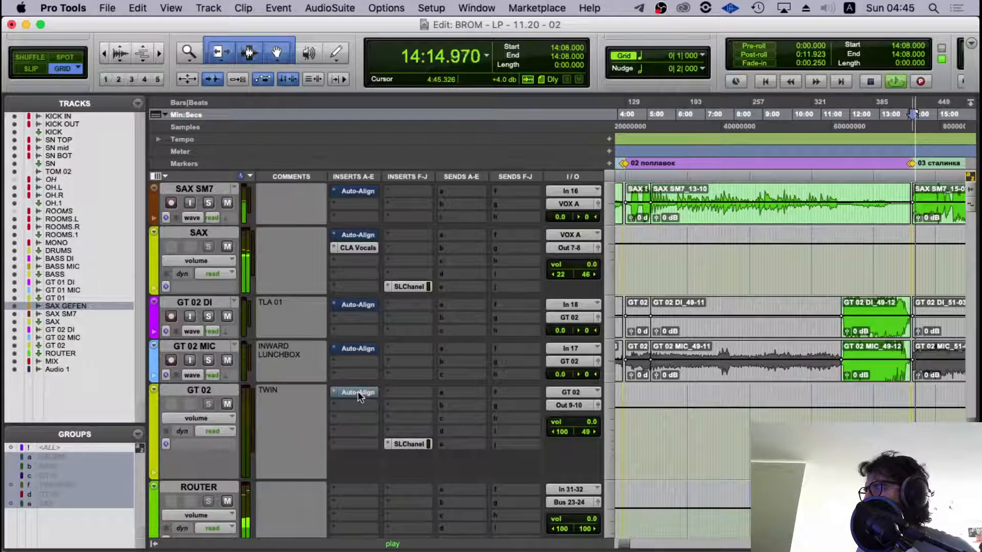
{"action": "left_click", "coordinate": [357, 392], "text": "alt+super"}
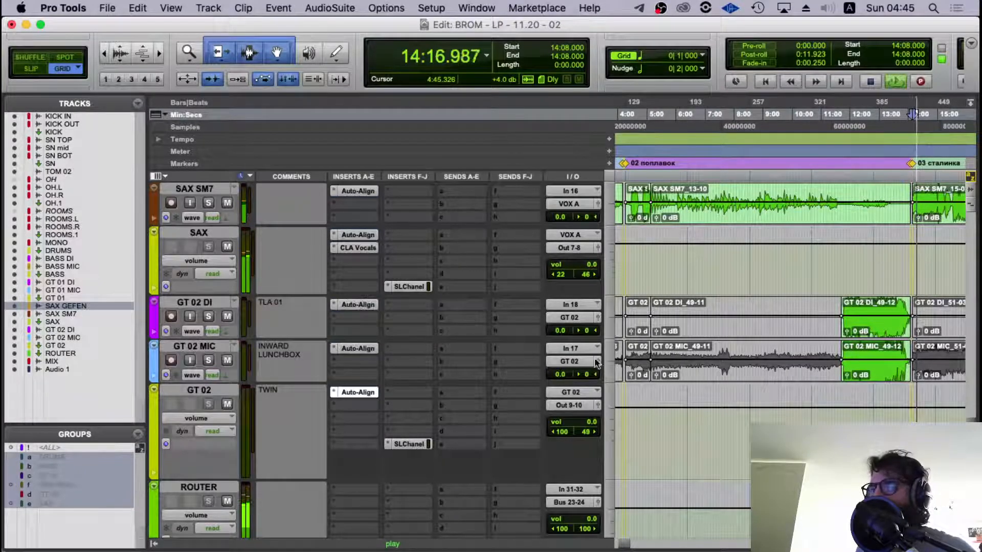
{"action": "key", "text": "space"}
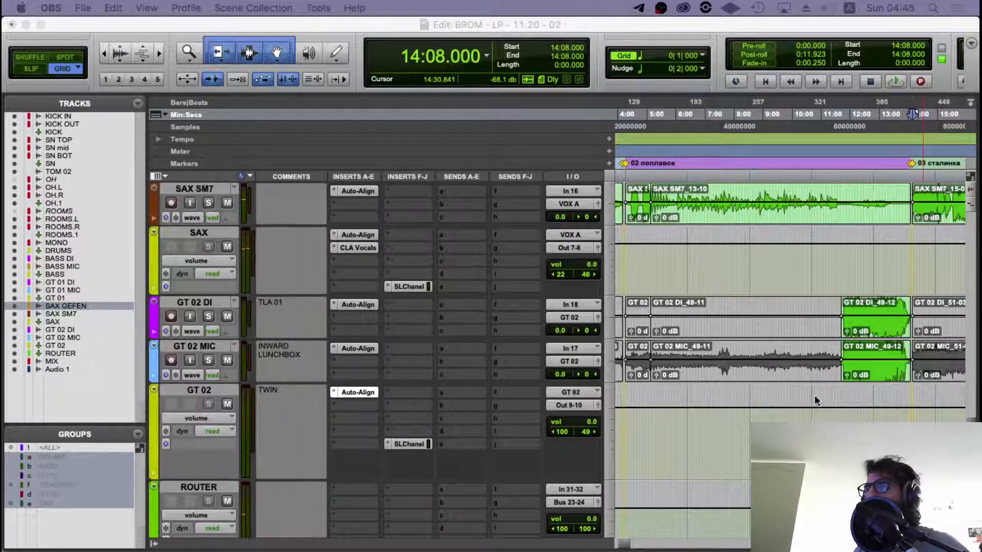
- Return the cursor to the session start at 0:00.000, with the timeline showing the first song
{"action": "scroll", "coordinate": [814, 396], "scroll_direction": "up", "scroll_amount": 15}
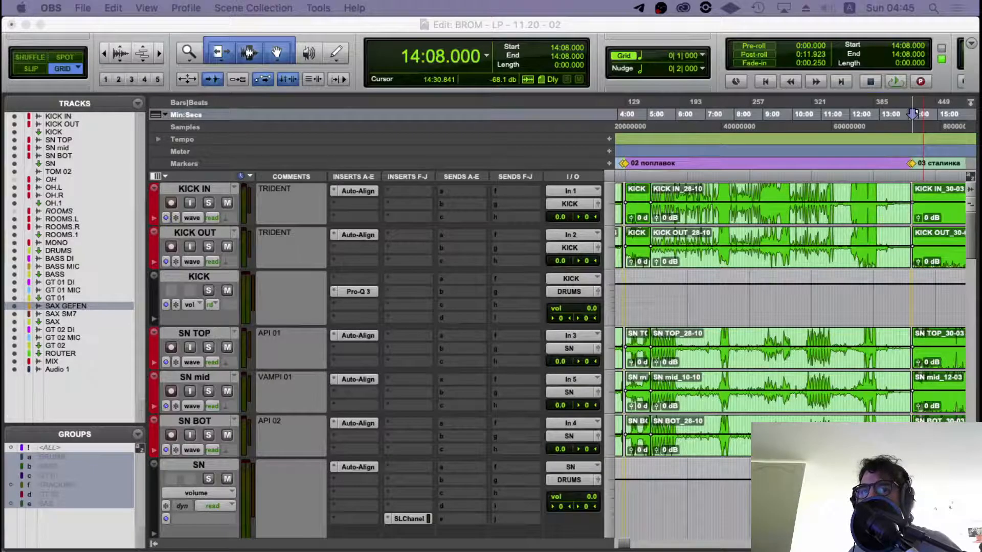
{"action": "left_click", "coordinate": [887, 307]}
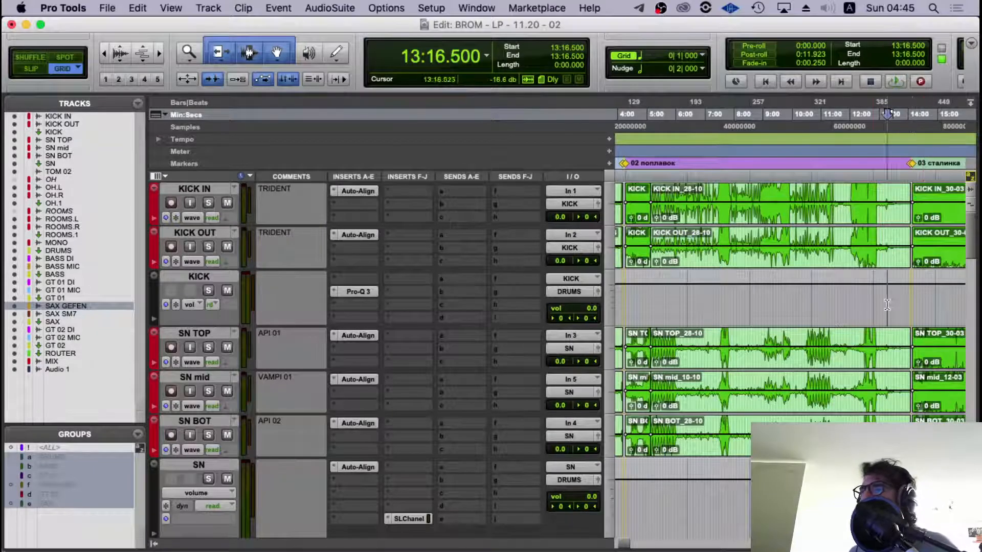
{"action": "key", "text": "r"}
{"action": "key", "text": "r"}
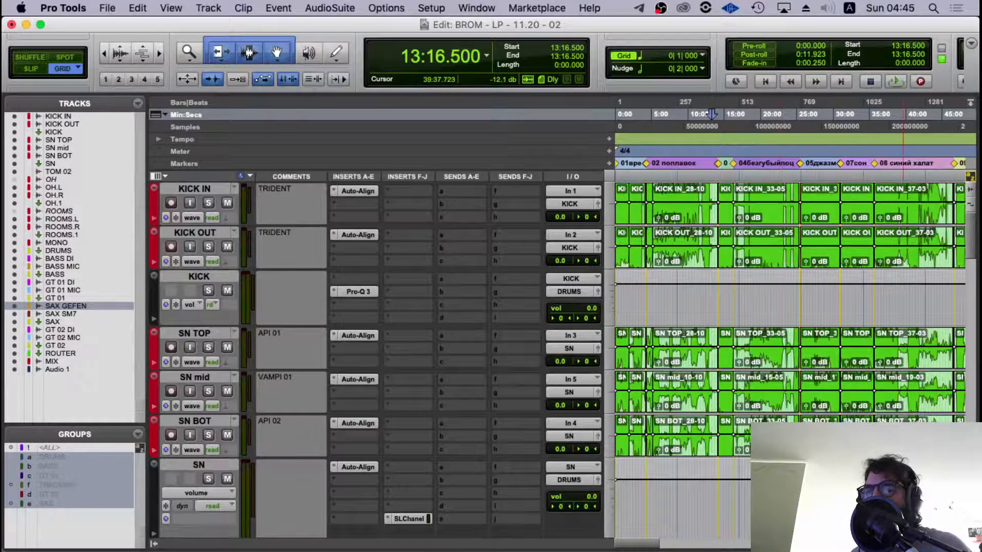
{"action": "key", "text": "super+Tab"}
{"action": "left_click", "coordinate": [782, 298]}
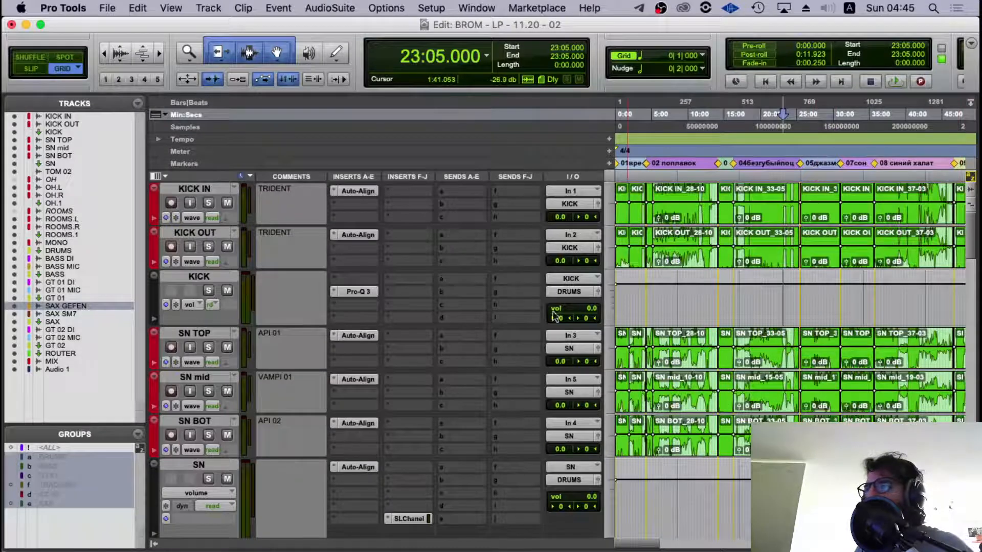
{"action": "left_click", "coordinate": [679, 303]}
{"action": "key", "text": "t"}
{"action": "key", "text": "t"}
{"action": "key", "text": "t"}
{"action": "key", "text": "Return"}
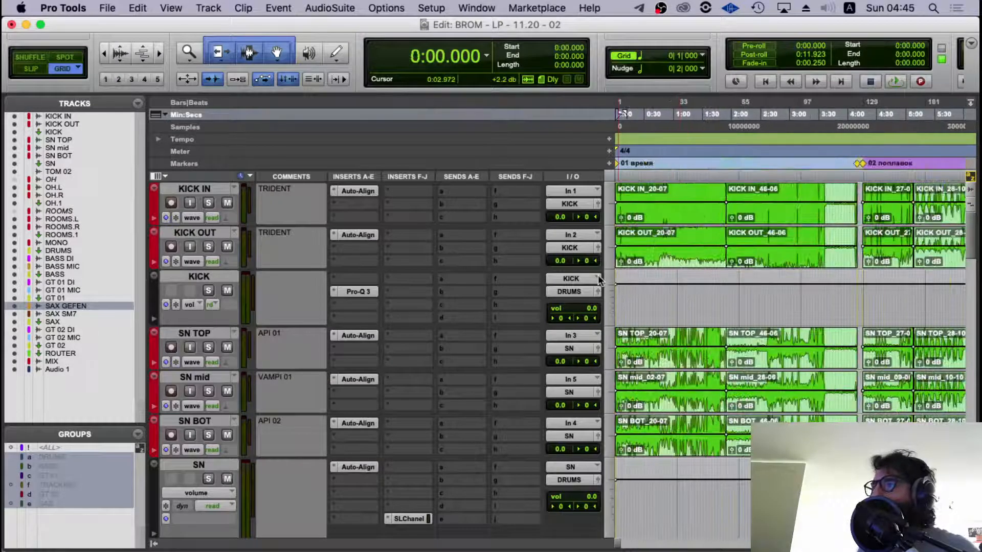
- Inspect the Auto-Align delay and send/receive settings on KICK IN and KICK OUT, closing each plug-in window
{"action": "left_click", "coordinate": [364, 190]}
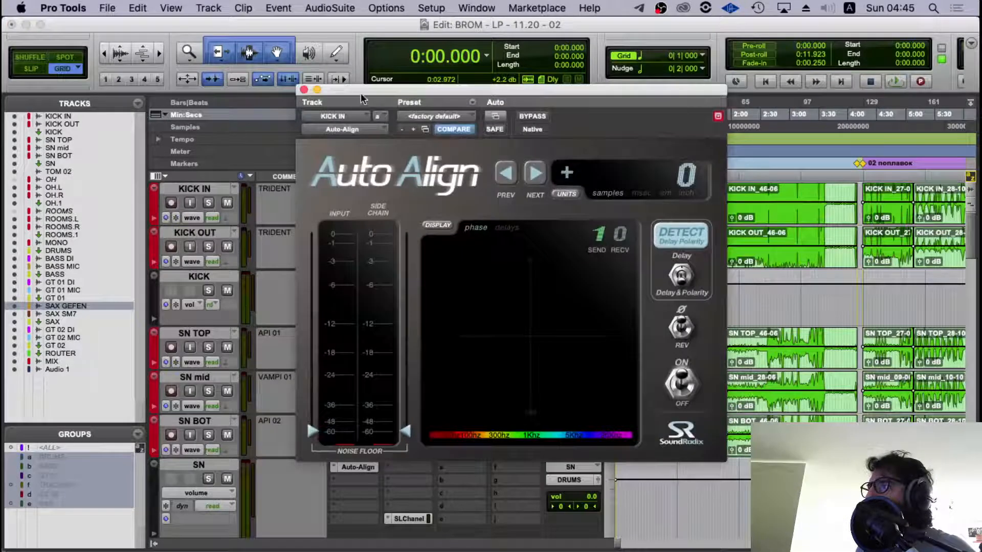
{"action": "left_click", "coordinate": [304, 90]}
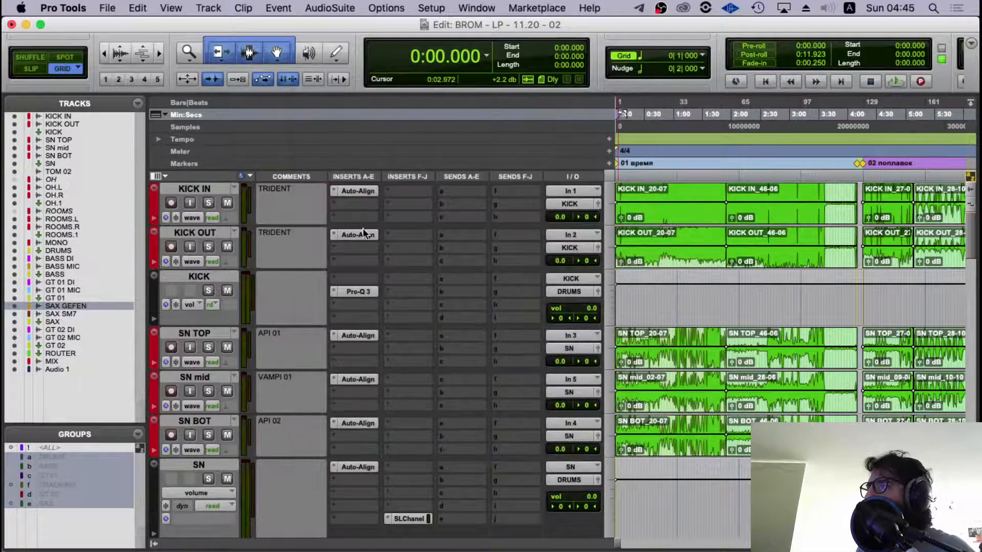
{"action": "left_click", "coordinate": [363, 226]}
{"action": "left_click", "coordinate": [305, 90]}
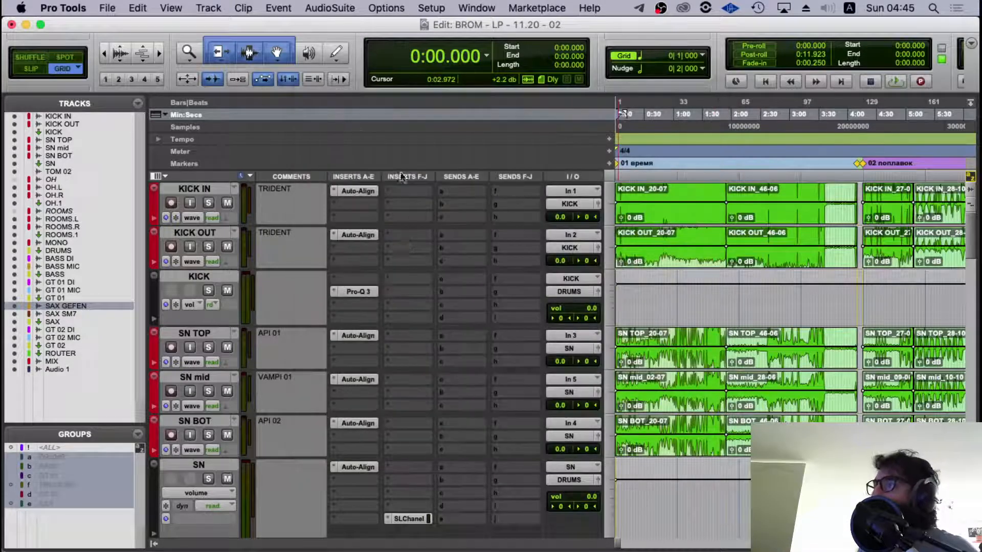
- Review the Auto-Align delay and send/receive assignments on the SN TOP, SN and TOM 02 tracks
{"action": "left_click", "coordinate": [356, 336]}
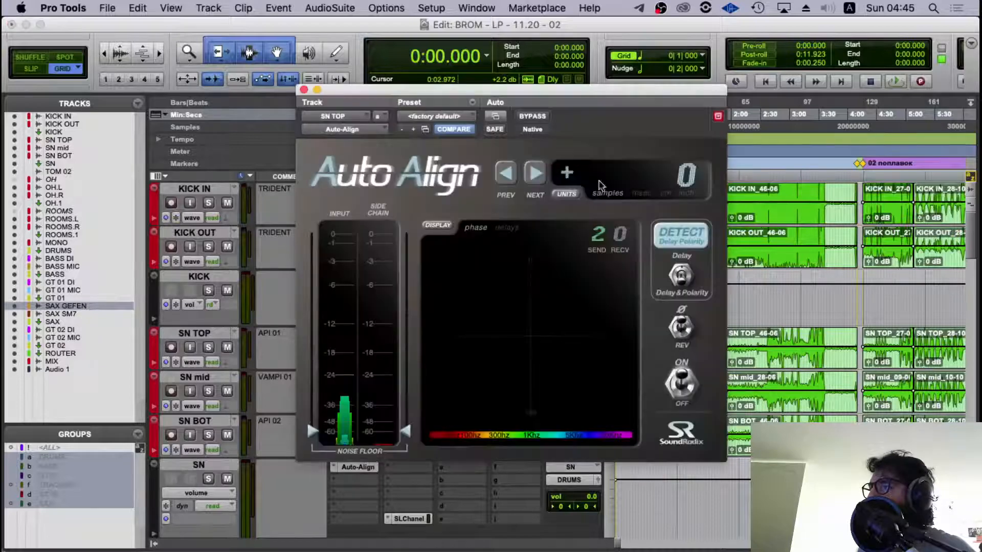
{"action": "left_click", "coordinate": [305, 90]}
{"action": "left_click", "coordinate": [361, 462]}
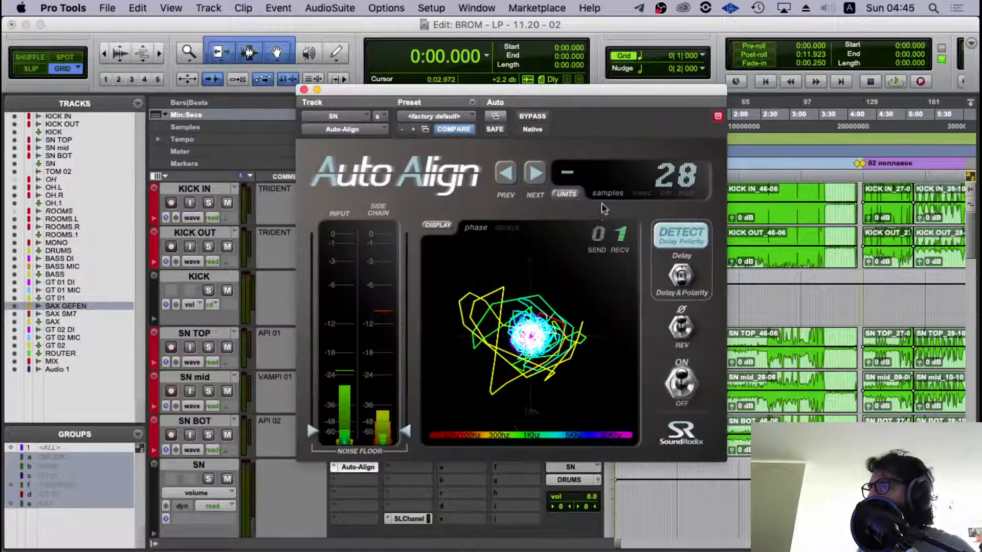
{"action": "left_click", "coordinate": [304, 90]}
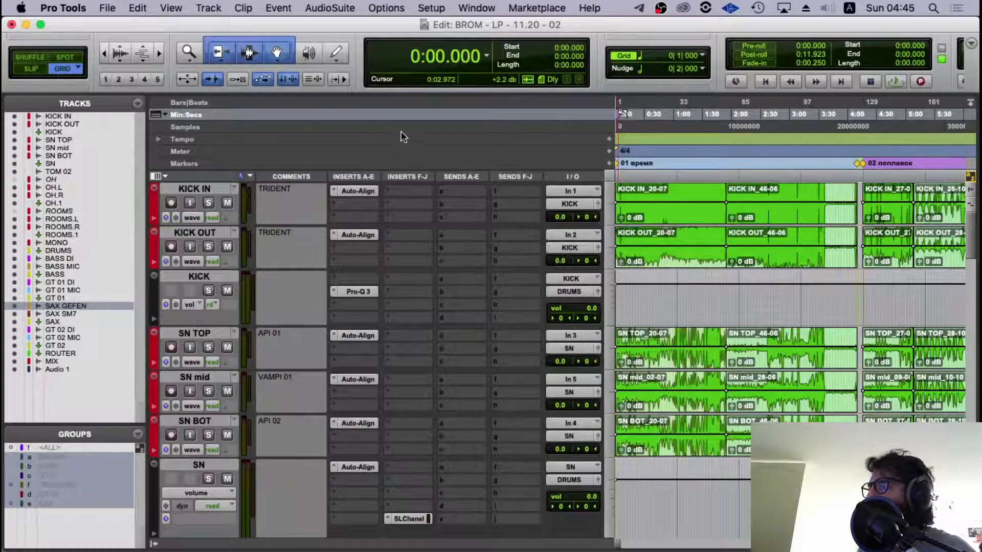
{"action": "scroll", "coordinate": [417, 281], "scroll_direction": "down", "scroll_amount": 4}
{"action": "left_click", "coordinate": [356, 406]}
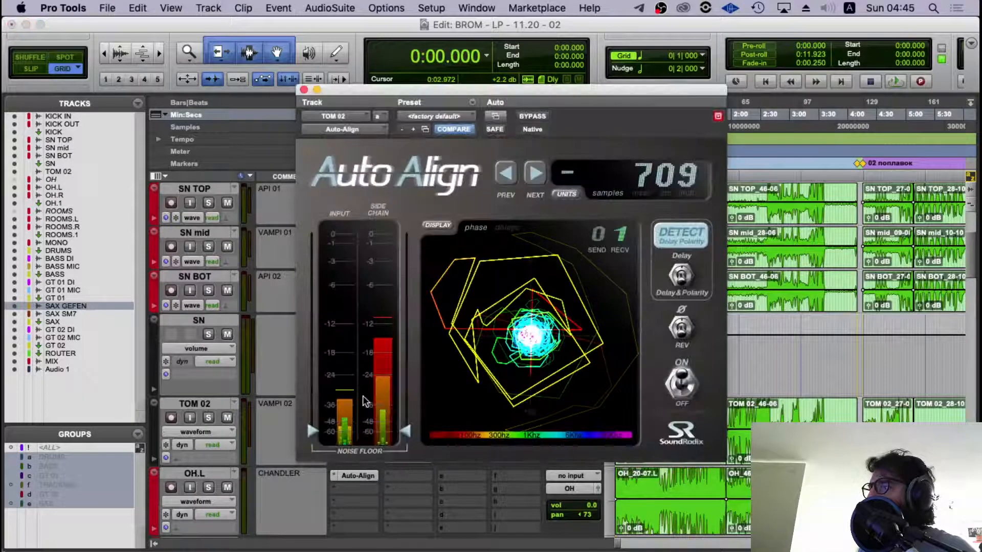
{"action": "left_click", "coordinate": [303, 90]}
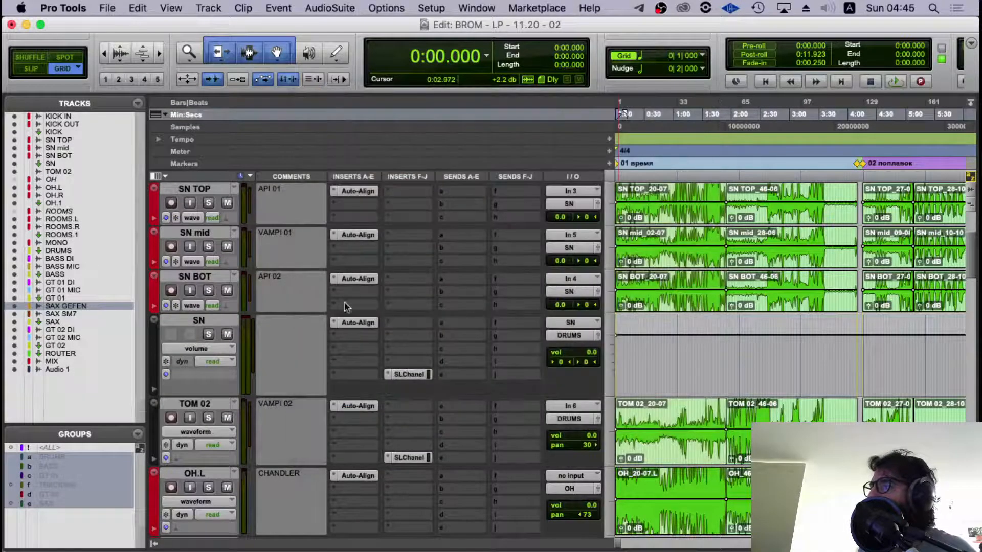
- Check the Auto-Align delay offsets and routing of the overhead tracks OH.L, OH.R and OH.1
{"action": "scroll", "coordinate": [347, 306], "scroll_direction": "down", "scroll_amount": 3}
{"action": "left_click", "coordinate": [216, 389]}
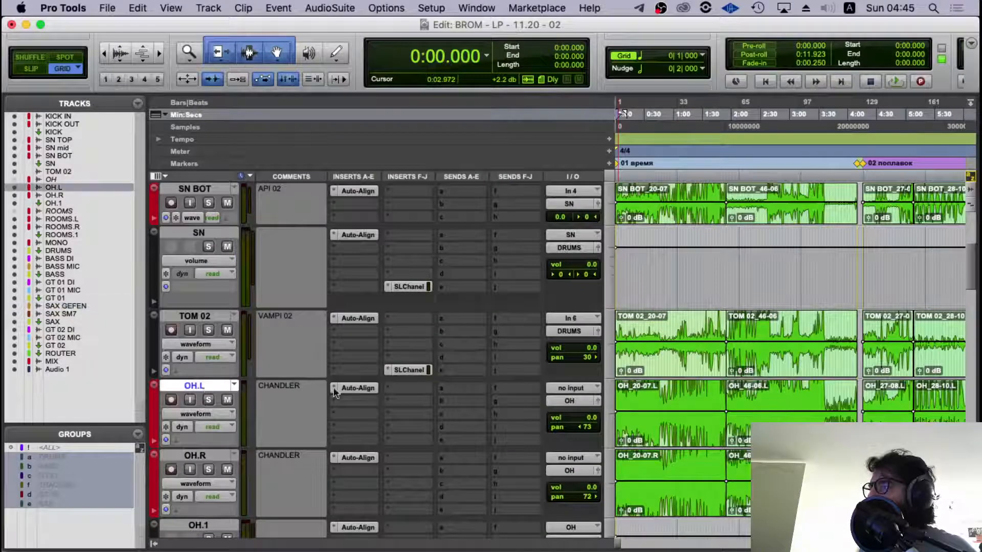
{"action": "left_click", "coordinate": [361, 388]}
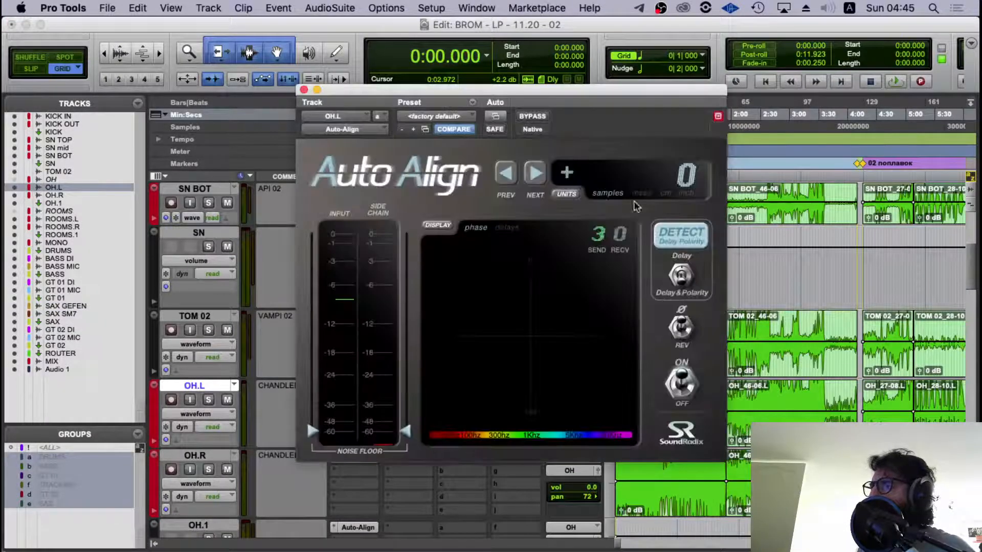
{"action": "left_click", "coordinate": [303, 91]}
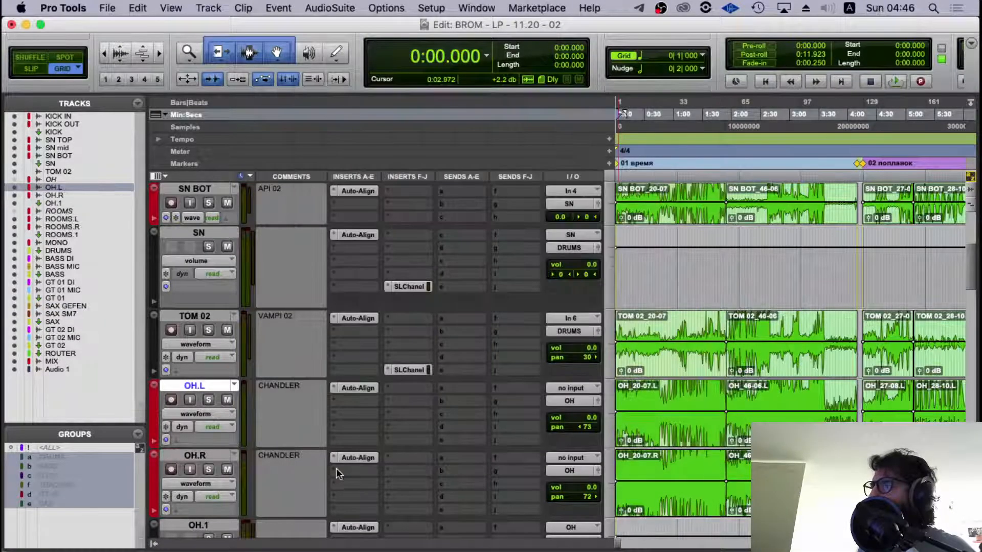
{"action": "left_click", "coordinate": [355, 457]}
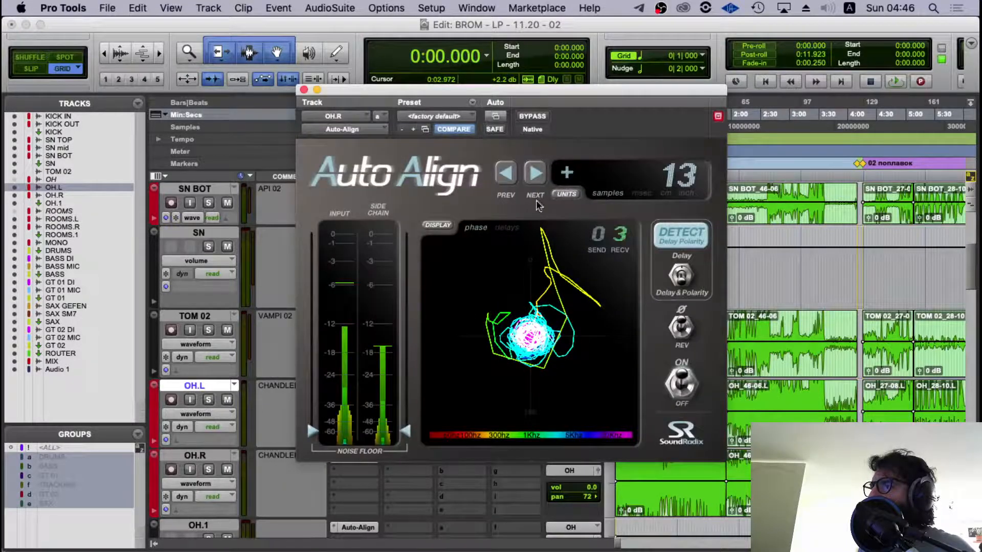
{"action": "left_click", "coordinate": [303, 91]}
{"action": "left_click", "coordinate": [358, 527]}
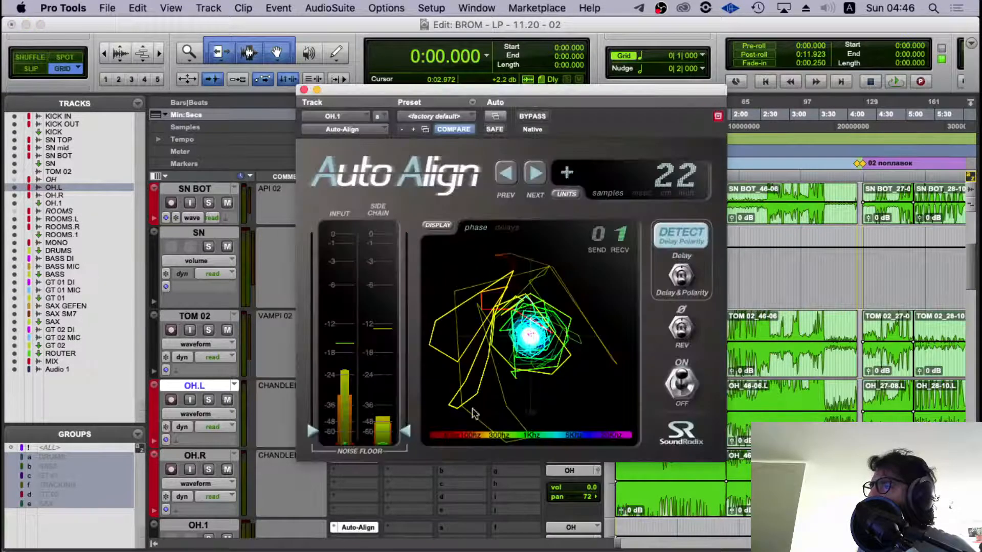
{"action": "left_click", "coordinate": [304, 91]}
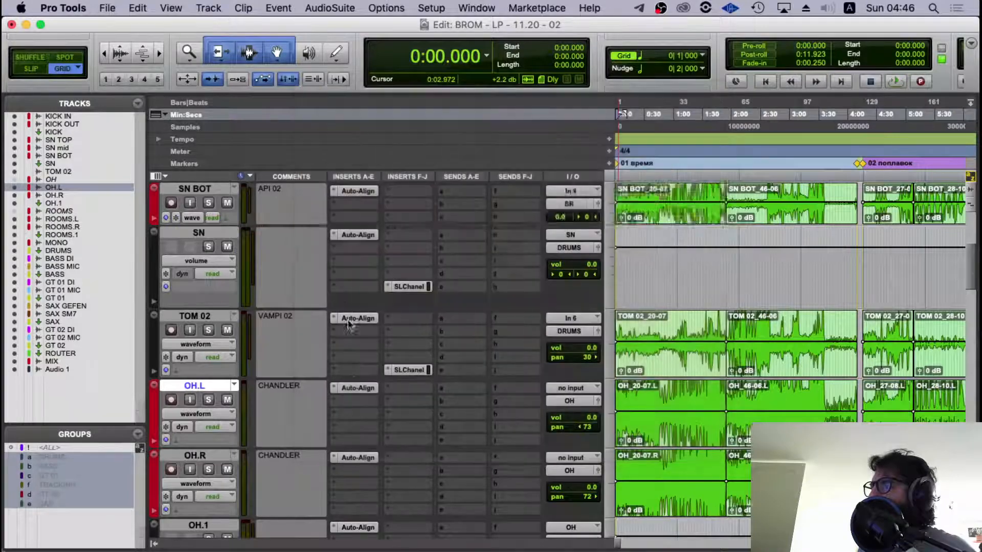
- Examine the Auto-Align delays and send/receive settings on ROOMS.L, ROOMS.R and the MONO room track
{"action": "scroll", "coordinate": [352, 327], "scroll_direction": "down", "scroll_amount": 5}
{"action": "left_click", "coordinate": [221, 399]}
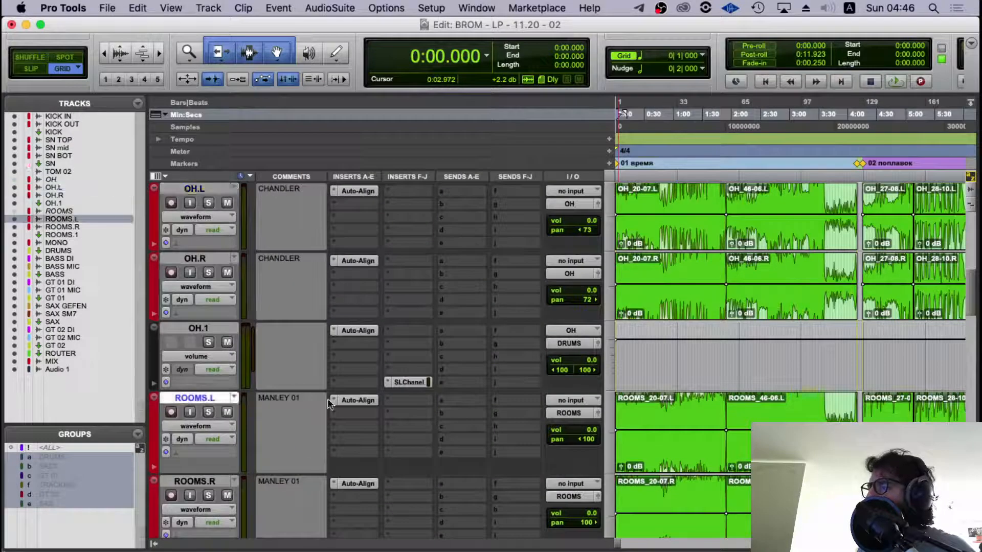
{"action": "left_click", "coordinate": [353, 400]}
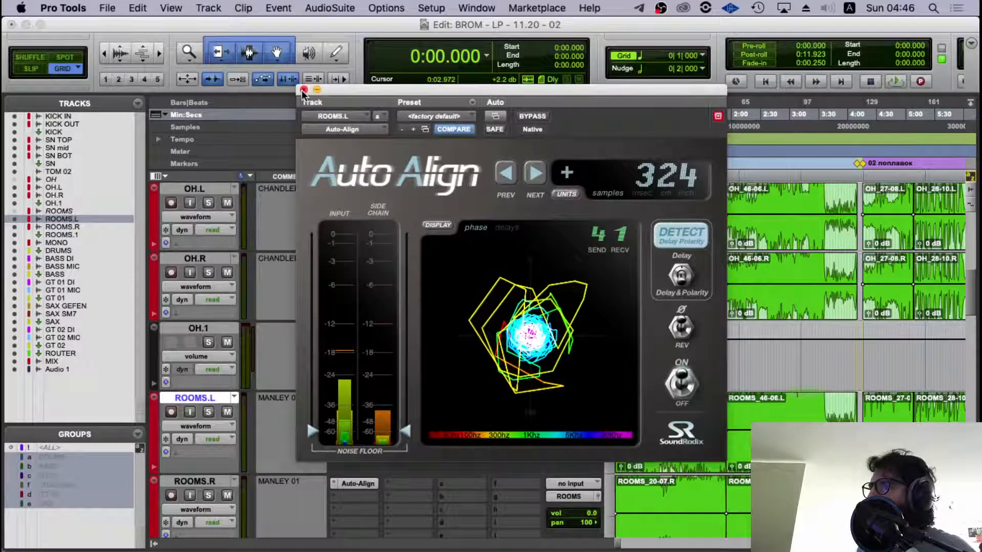
{"action": "left_click", "coordinate": [303, 91]}
{"action": "scroll", "coordinate": [370, 347], "scroll_direction": "down", "scroll_amount": 5}
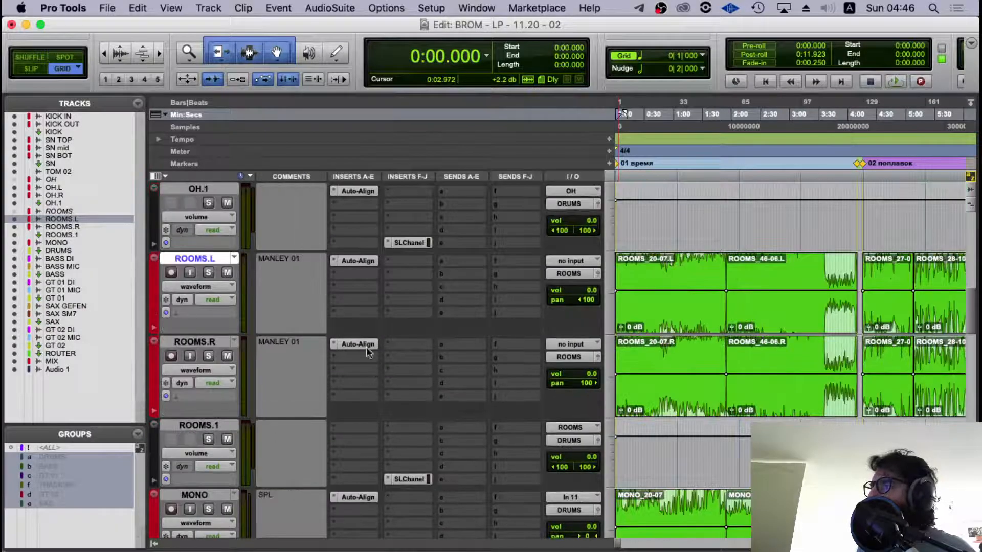
{"action": "left_click", "coordinate": [364, 345]}
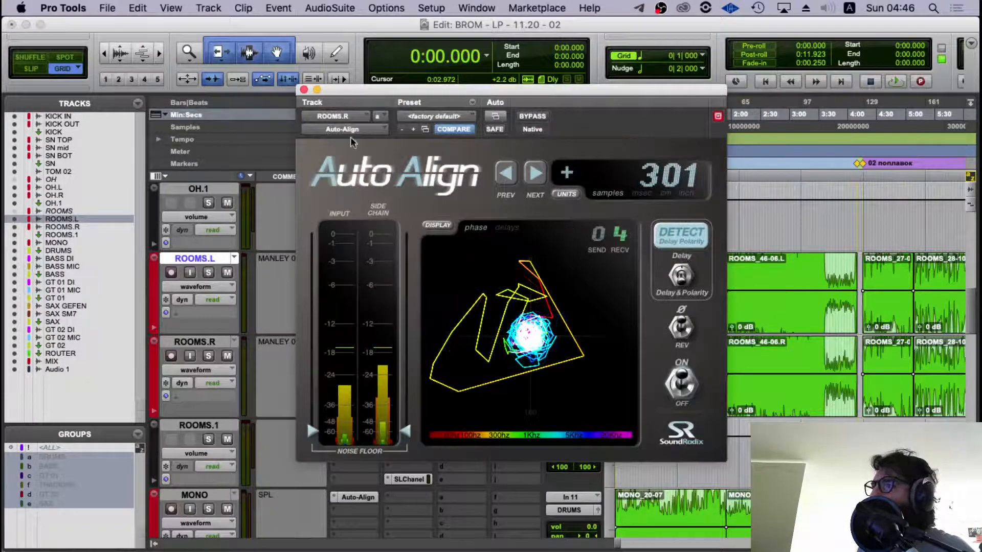
{"action": "left_click", "coordinate": [304, 90]}
{"action": "scroll", "coordinate": [359, 475], "scroll_direction": "down", "scroll_amount": 3}
{"action": "left_click", "coordinate": [348, 428]}
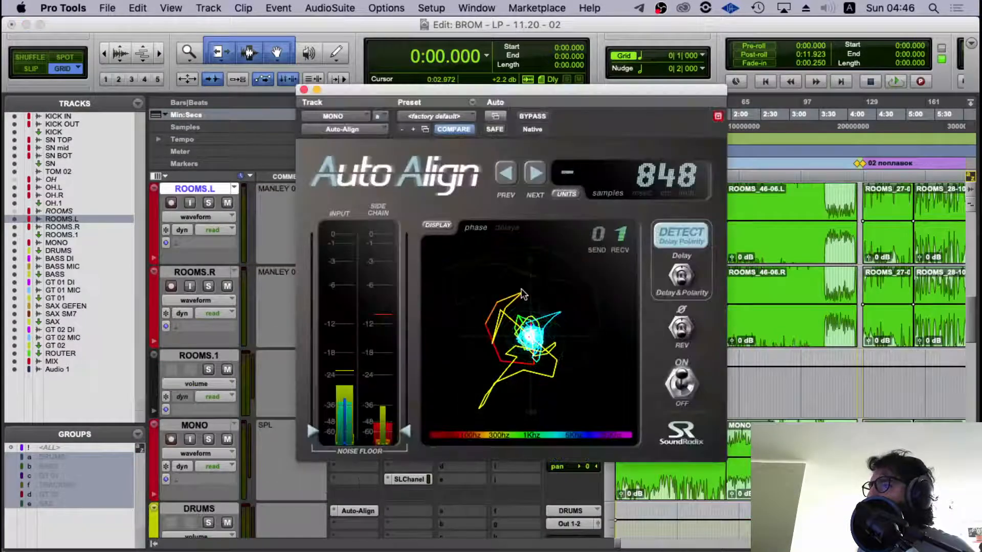
{"action": "left_click", "coordinate": [304, 90]}
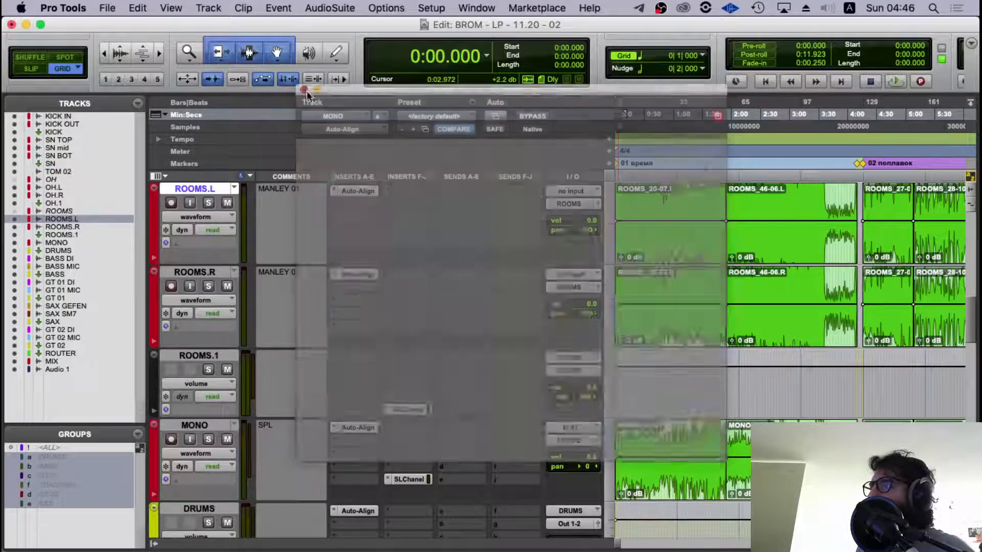
- Compare the Auto-Align delay and send/receive settings of BASS DI and BASS MIC, closing both plug-in windows
{"action": "scroll", "coordinate": [372, 305], "scroll_direction": "down", "scroll_amount": 6}
{"action": "left_click", "coordinate": [353, 344]}
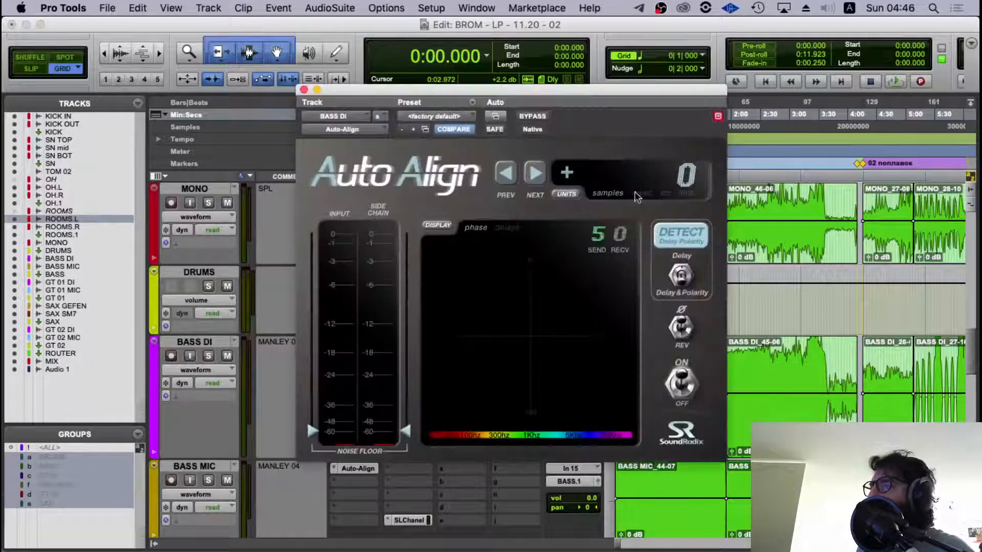
{"action": "left_click", "coordinate": [303, 90]}
{"action": "scroll", "coordinate": [401, 282], "scroll_direction": "down", "scroll_amount": 3}
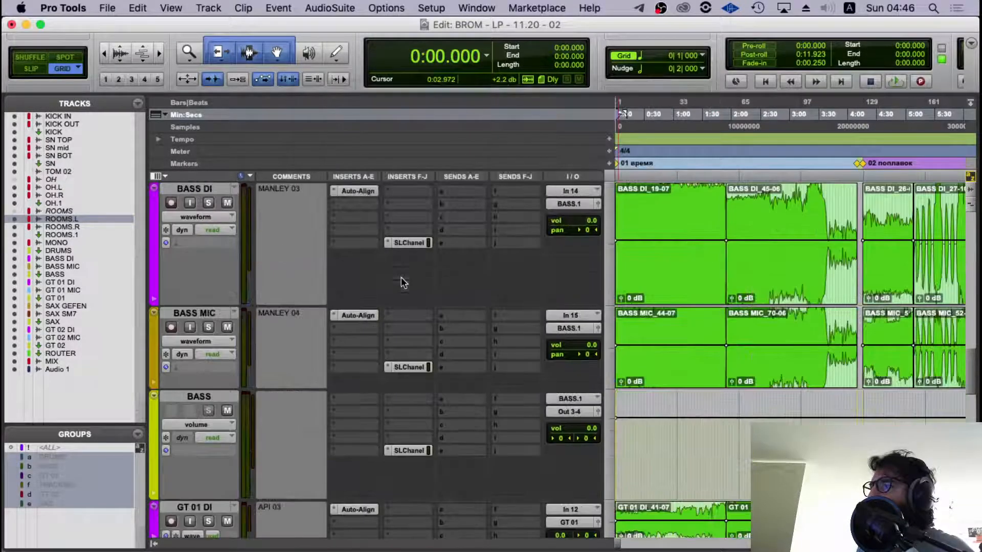
{"action": "left_click", "coordinate": [358, 316]}
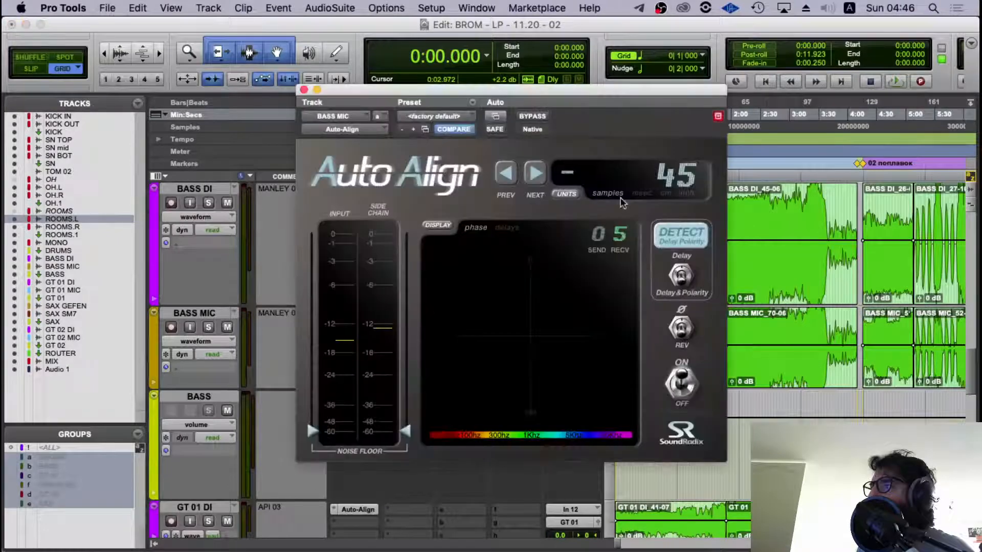
{"action": "left_click", "coordinate": [303, 90]}
{"action": "scroll", "coordinate": [361, 269], "scroll_direction": "up", "scroll_amount": 5}
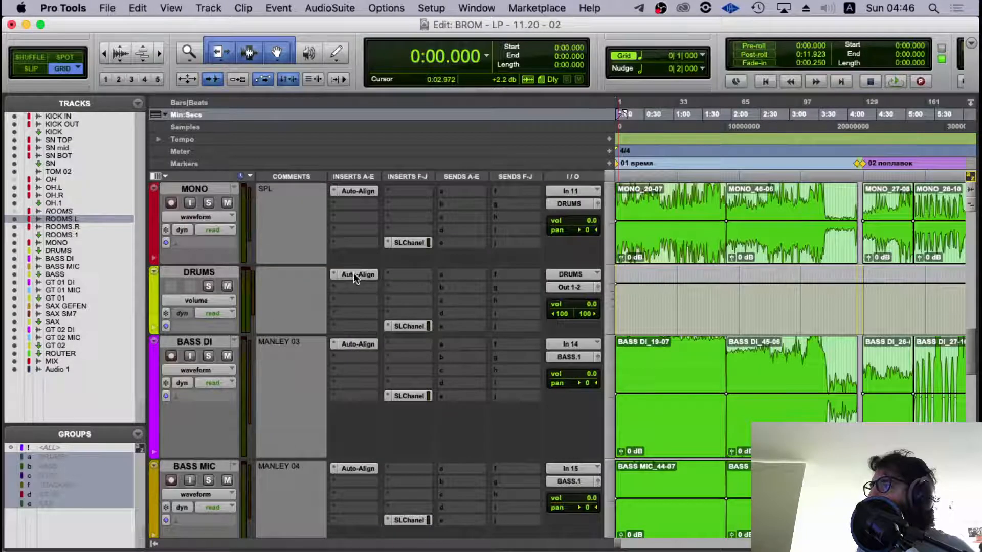
- Check the Auto-Align delay offset and send/receive routing on the DRUMS bus, and reopen the BASS DI plug-in briefly
{"action": "left_click", "coordinate": [354, 275]}
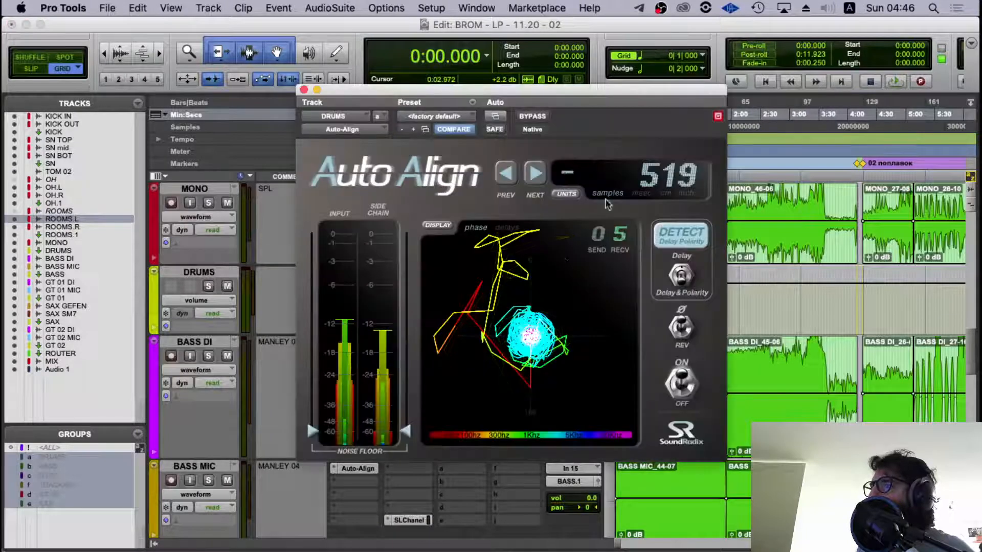
{"action": "left_click", "coordinate": [303, 90]}
{"action": "left_click", "coordinate": [348, 342]}
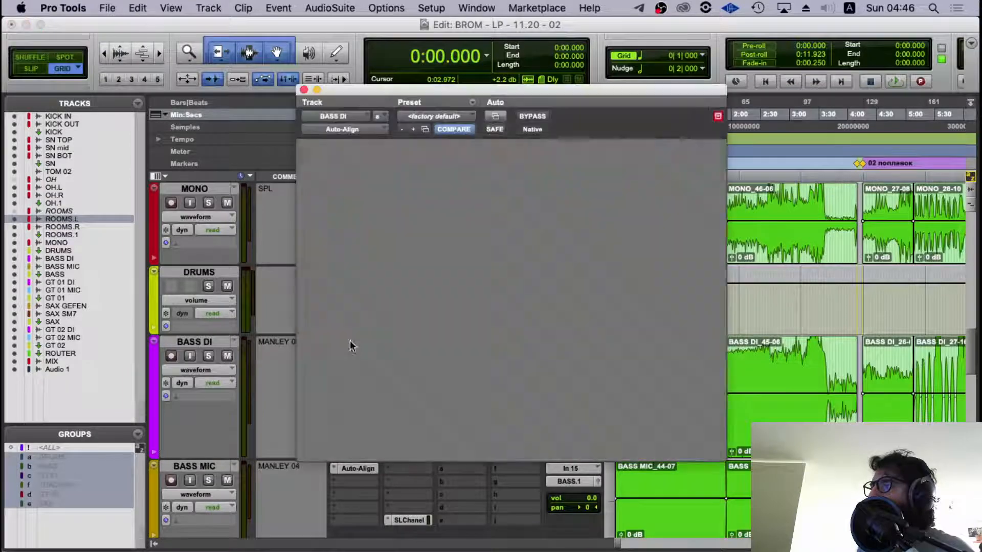
{"action": "left_click", "coordinate": [304, 90]}
- Review the Auto-Align delays and send/receive assignments on the GT 01 DI, GT 01 MIC and GT 01 tracks
{"action": "scroll", "coordinate": [339, 389], "scroll_direction": "down", "scroll_amount": 6}
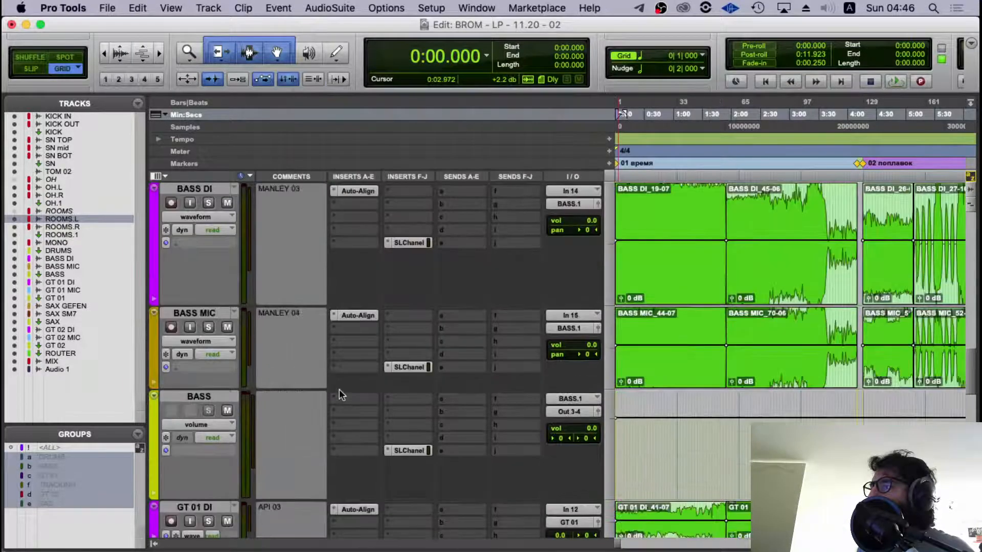
{"action": "left_click", "coordinate": [342, 383]}
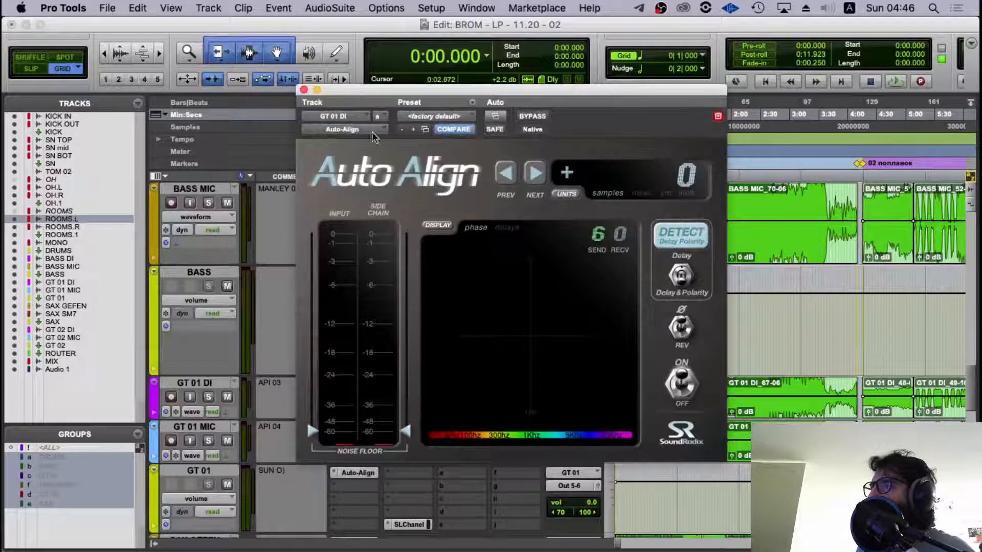
{"action": "left_click", "coordinate": [304, 90]}
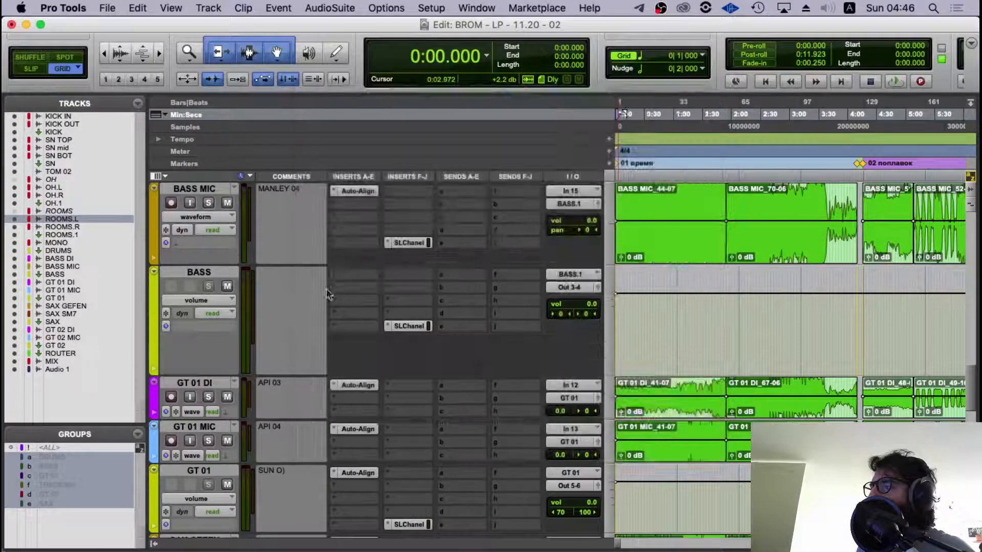
{"action": "left_click", "coordinate": [360, 428]}
{"action": "left_click", "coordinate": [304, 90]}
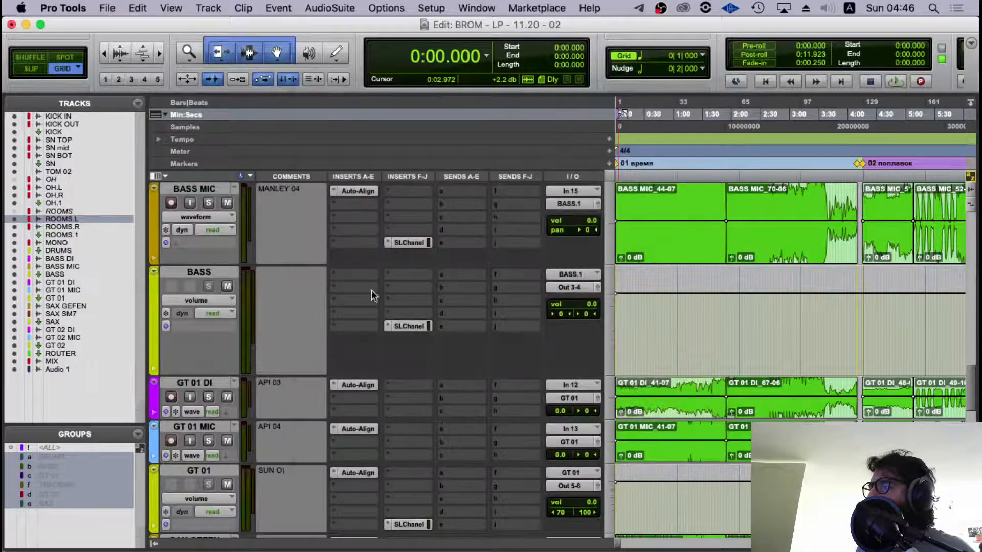
{"action": "scroll", "coordinate": [372, 290], "scroll_direction": "down", "scroll_amount": 3}
{"action": "left_click", "coordinate": [363, 389]}
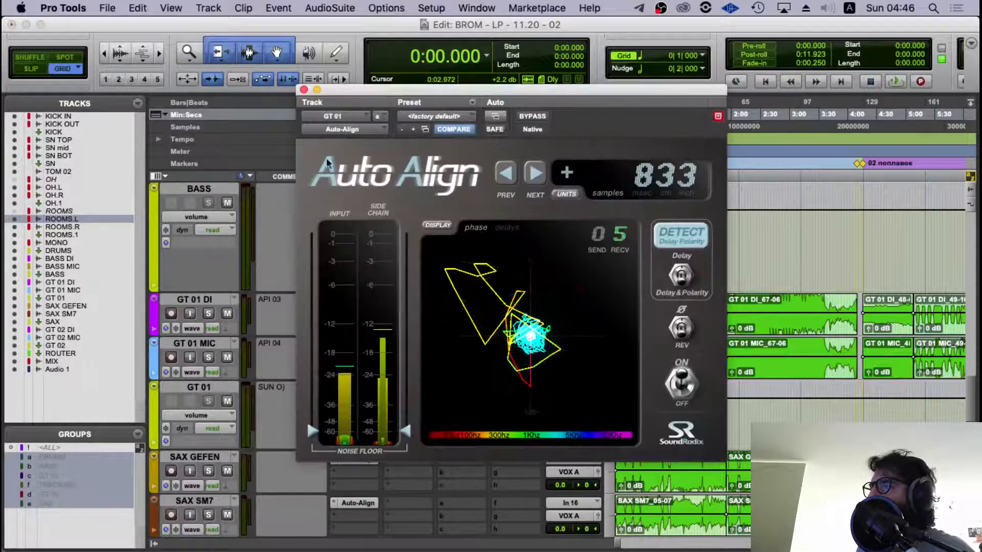
{"action": "left_click", "coordinate": [304, 90]}
- Inspect the Auto-Align delay and routing settings on SAX GEFEN, SAX SM7 and the SAX bus
{"action": "scroll", "coordinate": [347, 338], "scroll_direction": "down", "scroll_amount": 5}
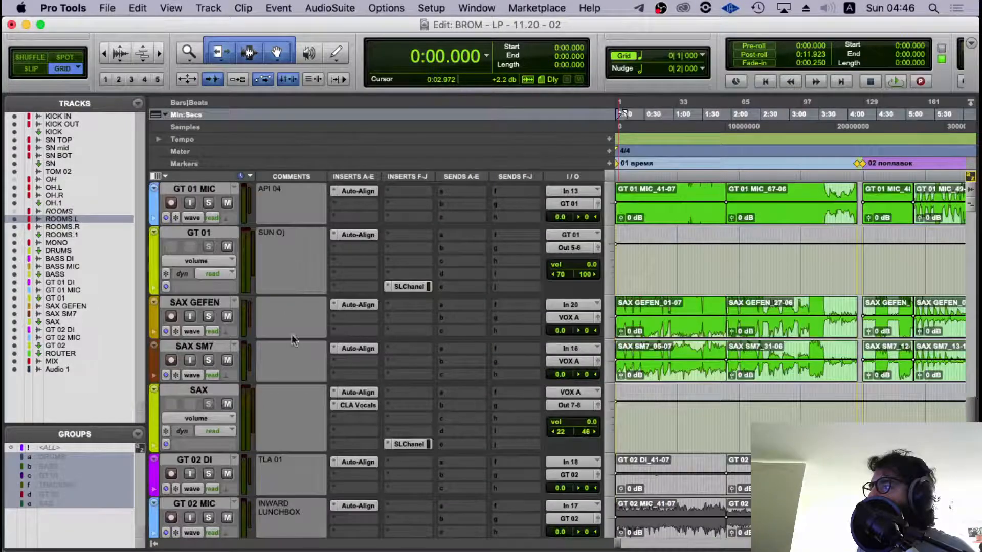
{"action": "left_click", "coordinate": [353, 305]}
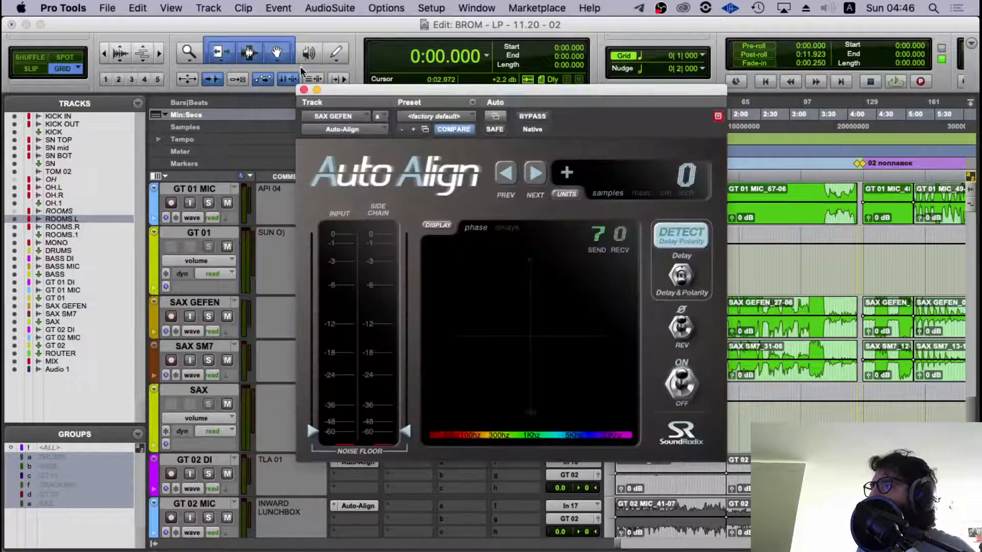
{"action": "left_click", "coordinate": [303, 90]}
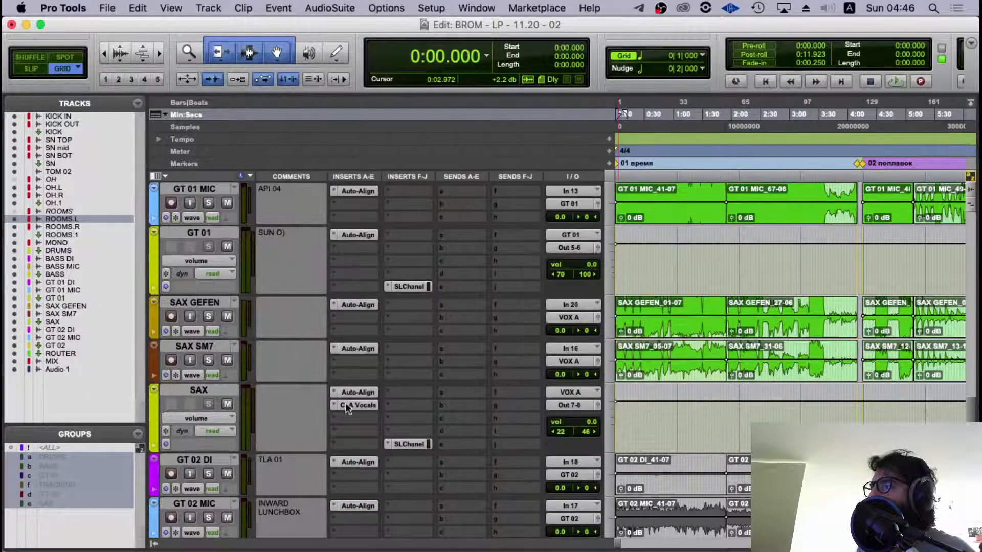
{"action": "left_click", "coordinate": [366, 349]}
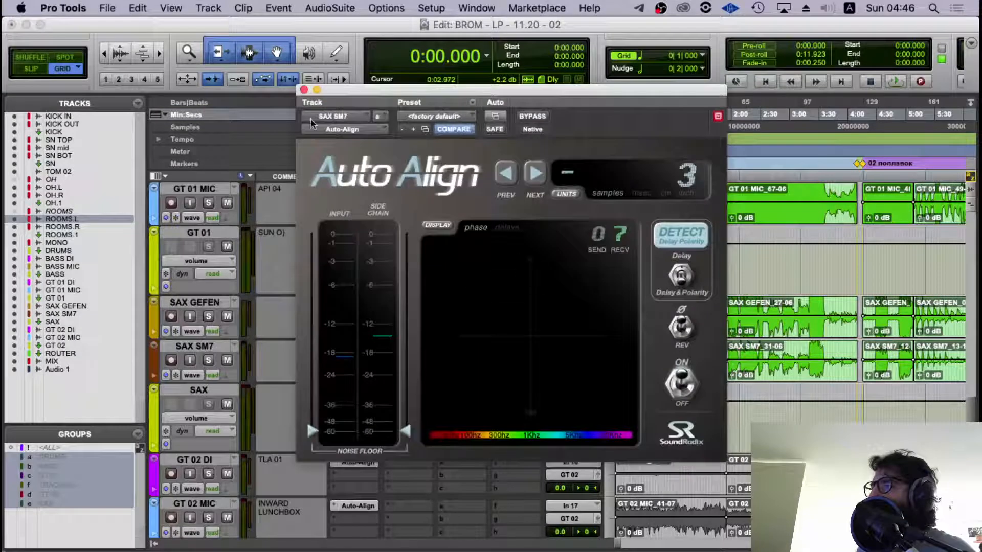
{"action": "left_click", "coordinate": [303, 90]}
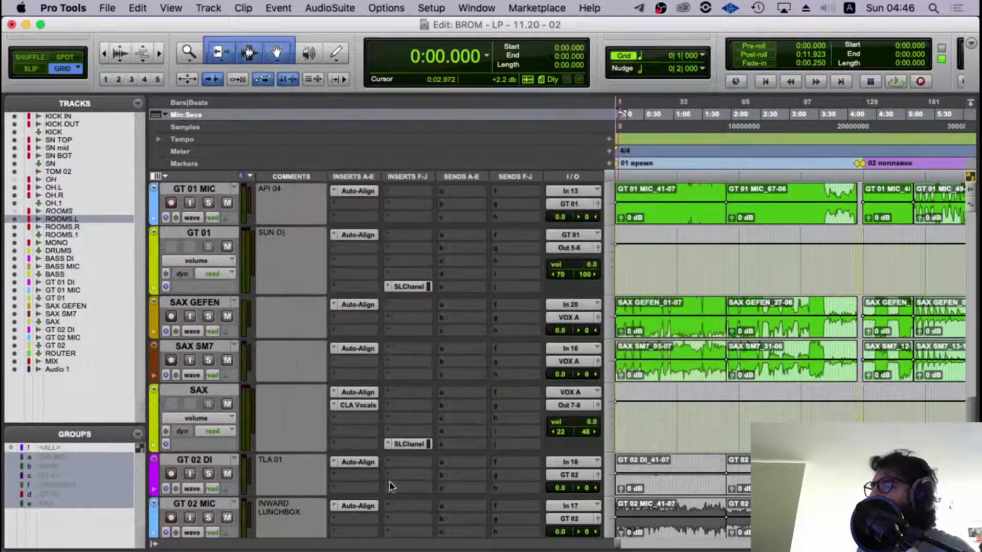
{"action": "left_click", "coordinate": [366, 392]}
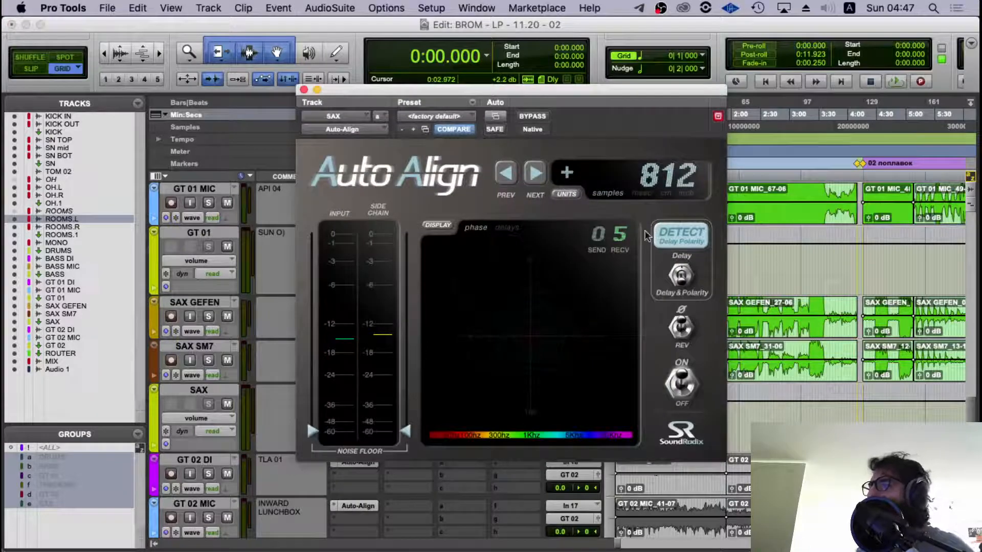
{"action": "left_click", "coordinate": [304, 90]}
- Examine the Auto-Align delays and send/receive numbers on GT 02 DI, GT 02 MIC and the GT 02 bus
{"action": "scroll", "coordinate": [395, 453], "scroll_direction": "down", "scroll_amount": 1}
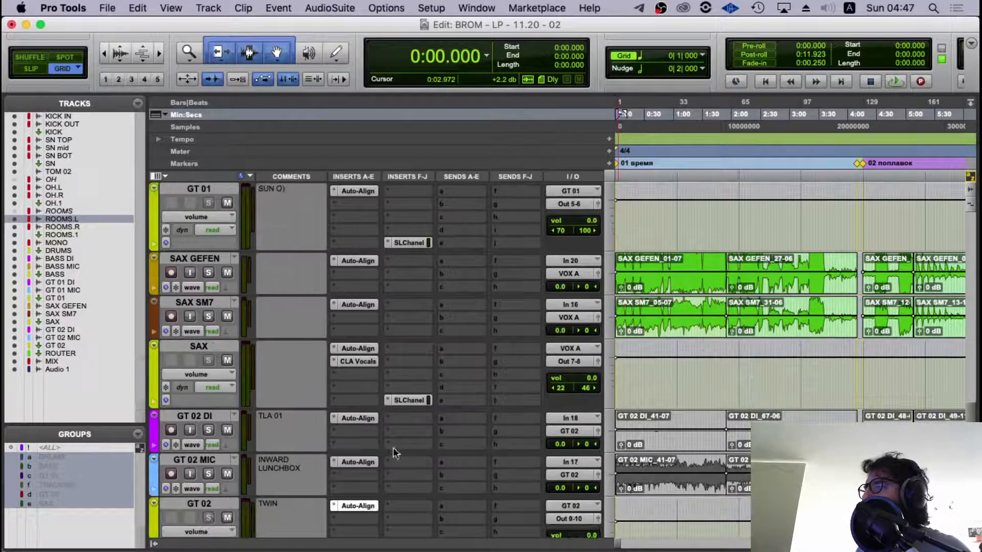
{"action": "left_click", "coordinate": [358, 419]}
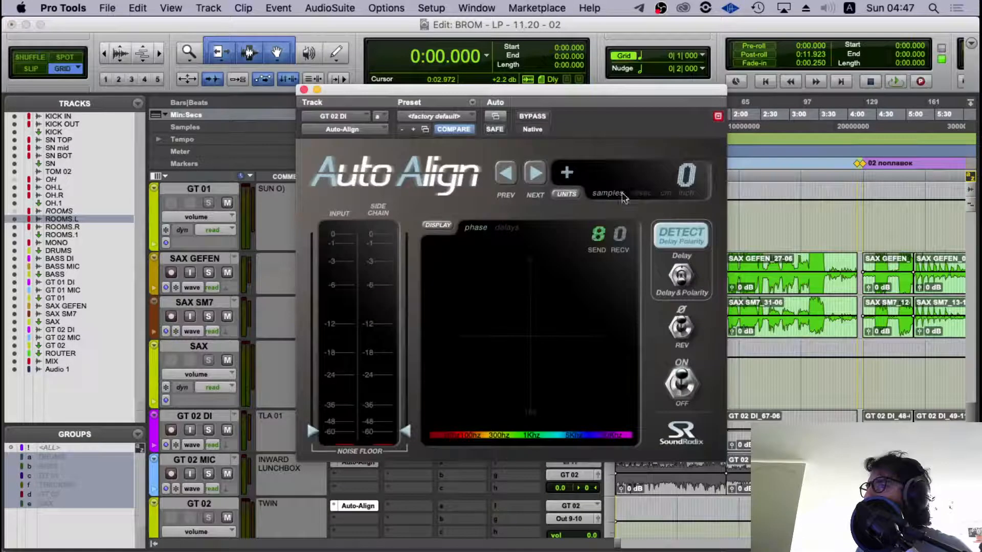
{"action": "left_click", "coordinate": [304, 90]}
{"action": "left_click", "coordinate": [357, 465]}
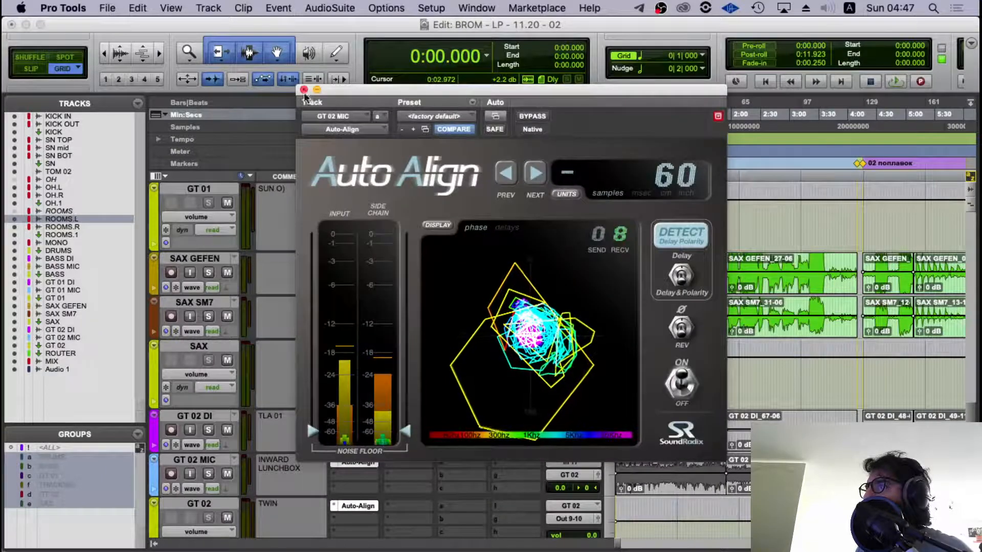
{"action": "left_click", "coordinate": [303, 90]}
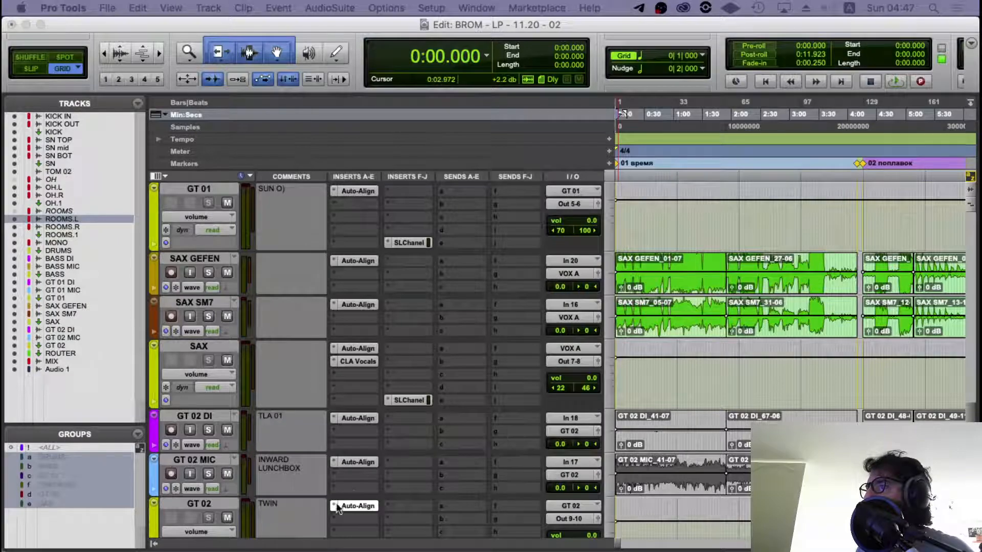
{"action": "left_click", "coordinate": [359, 505]}
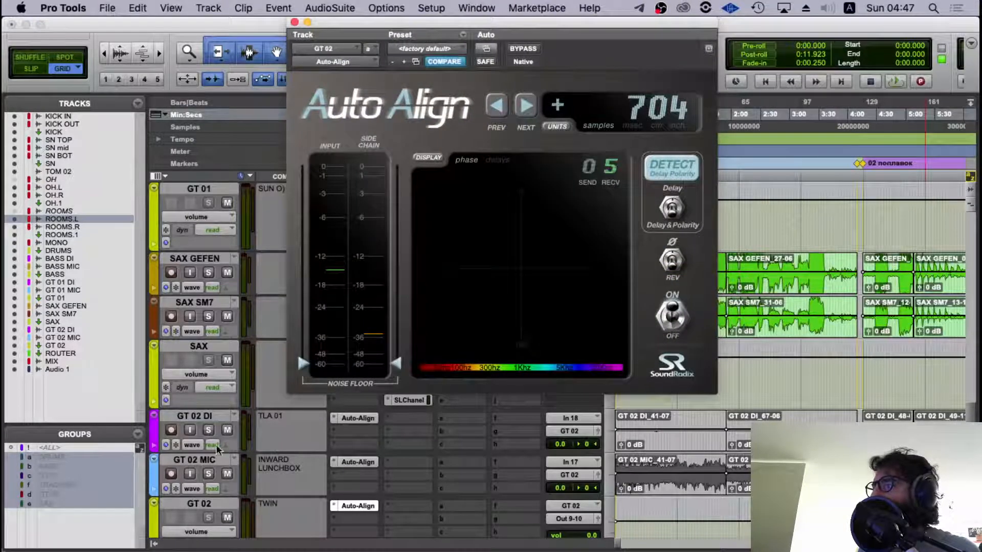
- Save the session and close the GT 02 Auto-Align window
{"action": "scroll", "coordinate": [218, 449], "scroll_direction": "down", "scroll_amount": 5}
{"action": "left_click", "coordinate": [107, 8]}
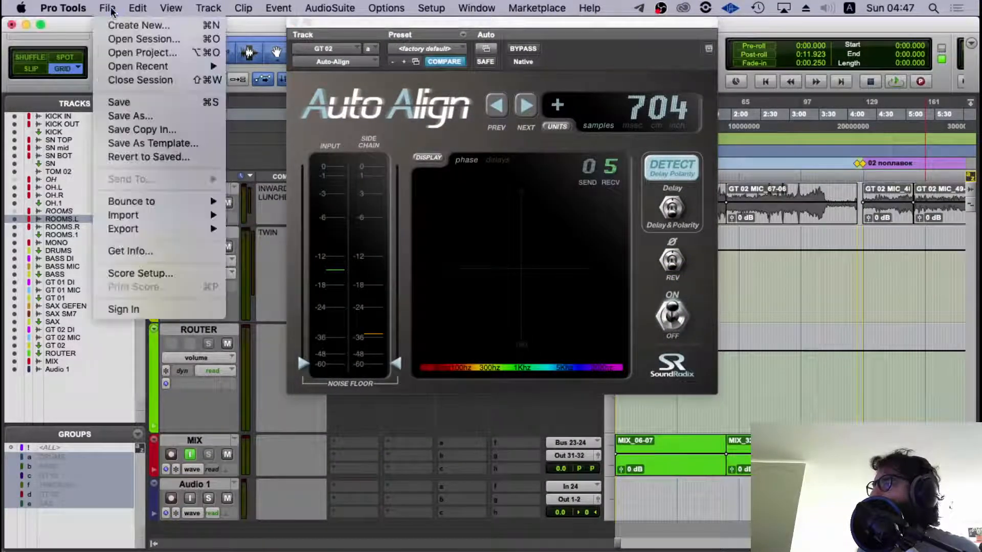
{"action": "left_click", "coordinate": [120, 101]}
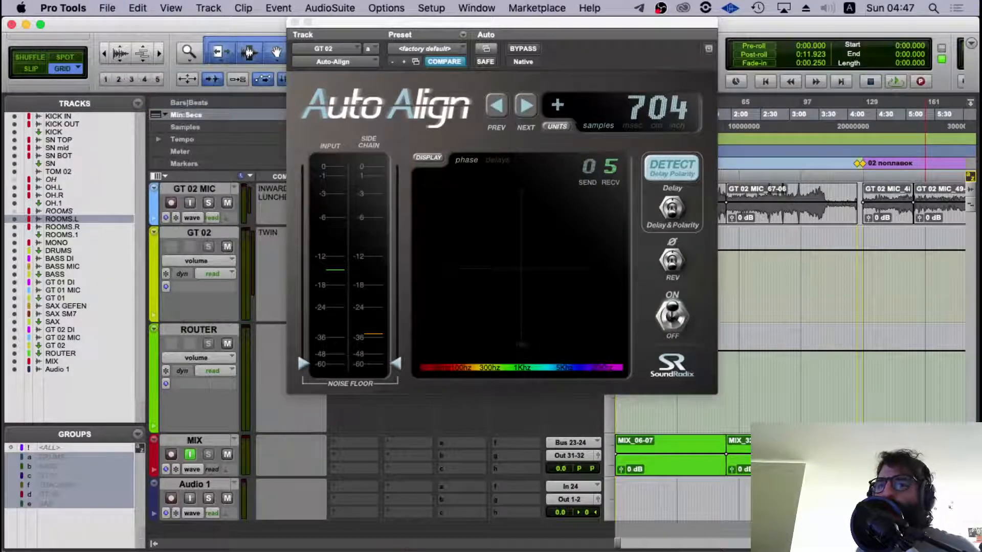
{"action": "left_click", "coordinate": [295, 23]}
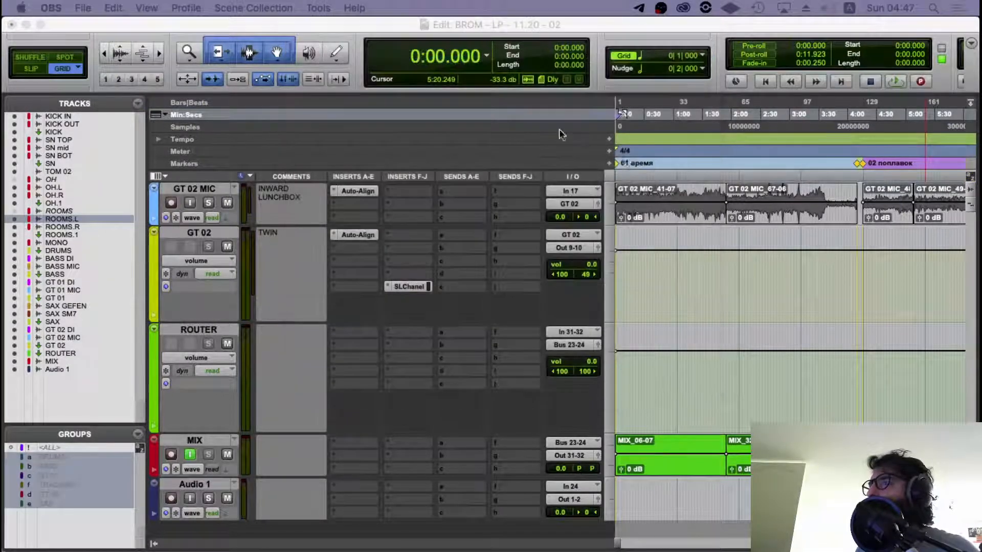
- Audition the mix from the 04 безгубый поцелуй marker at 16:16, then stop playback
{"action": "left_click", "coordinate": [673, 190]}
{"action": "key", "text": "r"}
{"action": "key", "text": "r"}
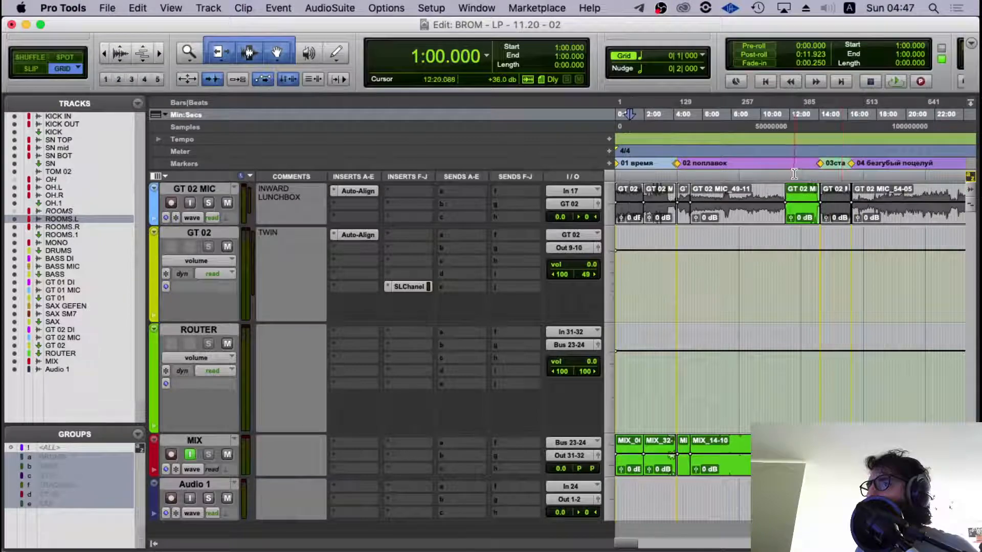
{"action": "left_click", "coordinate": [852, 165]}
{"action": "key", "text": "space"}
{"action": "key", "text": "t"}
{"action": "key", "text": "t"}
{"action": "key", "text": "t"}
{"action": "key", "text": "t"}
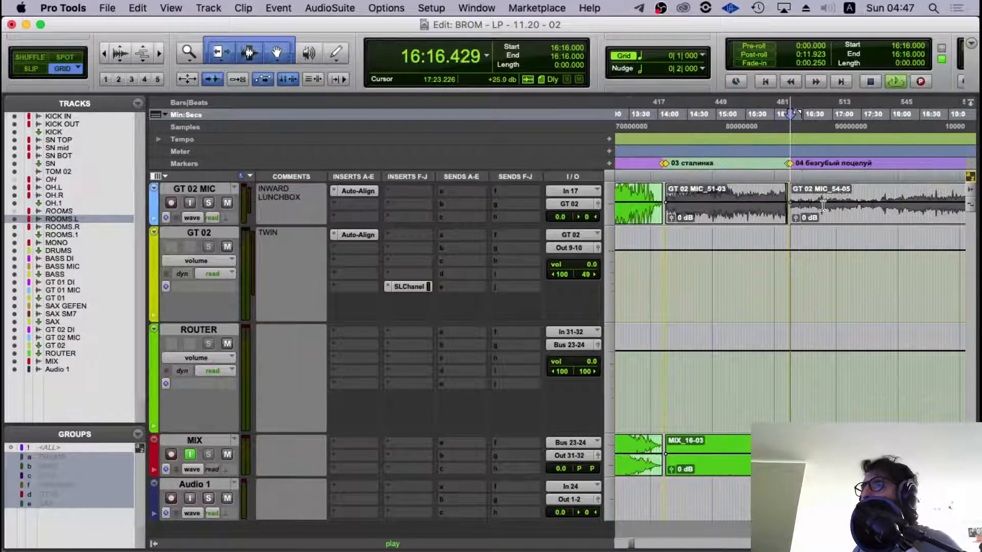
{"action": "key", "text": "r"}
{"action": "key", "text": "r"}
{"action": "key", "text": "r"}
{"action": "key", "text": "r"}
{"action": "key", "text": "space"}
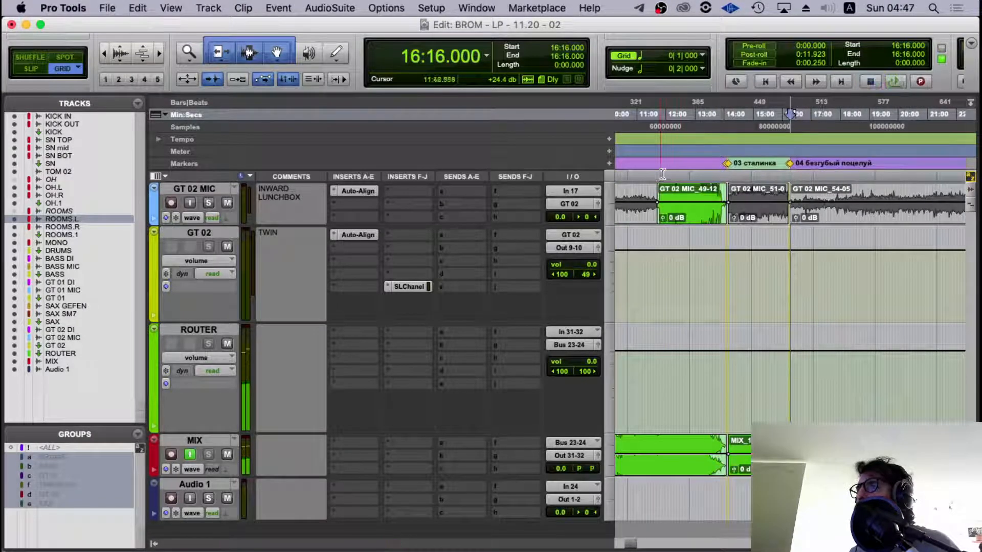
- Audition the 02 поплавок song from 11:56.500 at the highlighted GT 02 MIC clip
{"action": "left_click", "coordinate": [663, 191]}
{"action": "key", "text": "r"}
{"action": "key", "text": "r"}
{"action": "key", "text": "space"}
{"action": "key", "text": "space"}
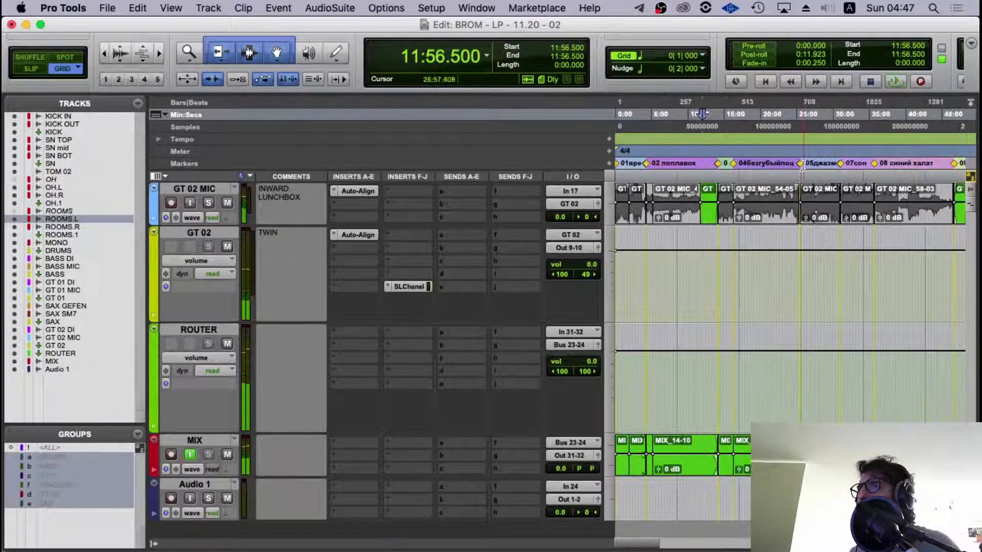
- Play the mix from the 05 song marker at 25:28 and stop it
{"action": "left_click", "coordinate": [802, 164]}
{"action": "key", "text": "space"}
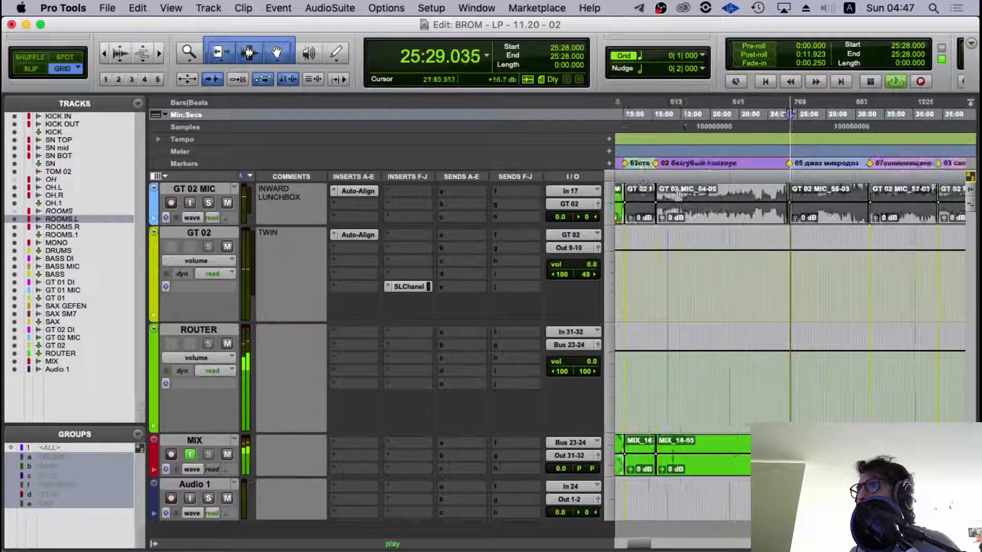
{"action": "key", "text": "space"}
- Start playback at 6:08.500 within the 02 поплавок song
{"action": "left_click", "coordinate": [649, 116]}
{"action": "key", "text": "space"}
{"action": "key", "text": "t"}
{"action": "key", "text": "t"}
{"action": "key", "text": "t"}
{"action": "key", "text": "t"}
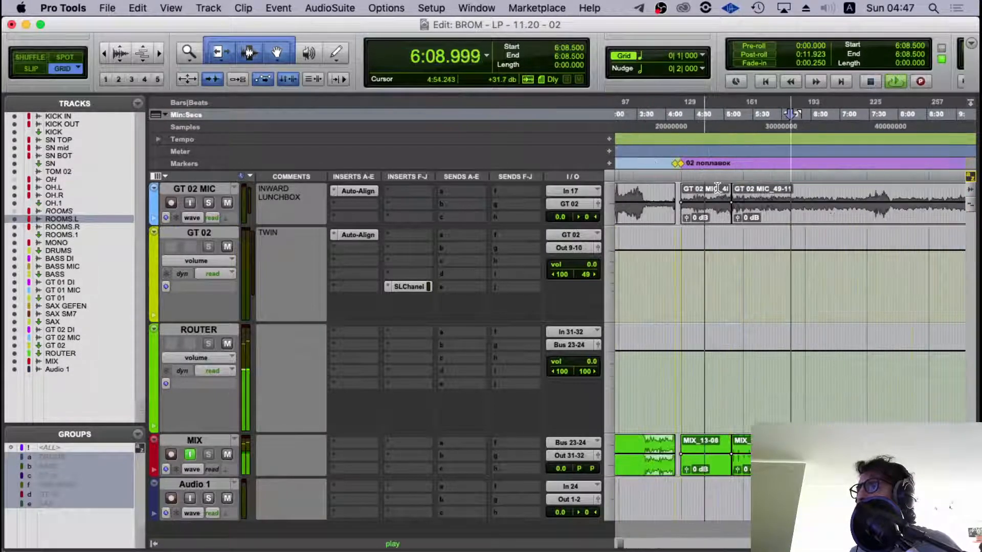
- Select the GT 02 track and open its Auto-Align plug-in while the song plays
{"action": "scroll", "coordinate": [370, 315], "scroll_direction": "up", "scroll_amount": 4}
{"action": "scroll", "coordinate": [333, 327], "scroll_direction": "down", "scroll_amount": 1}
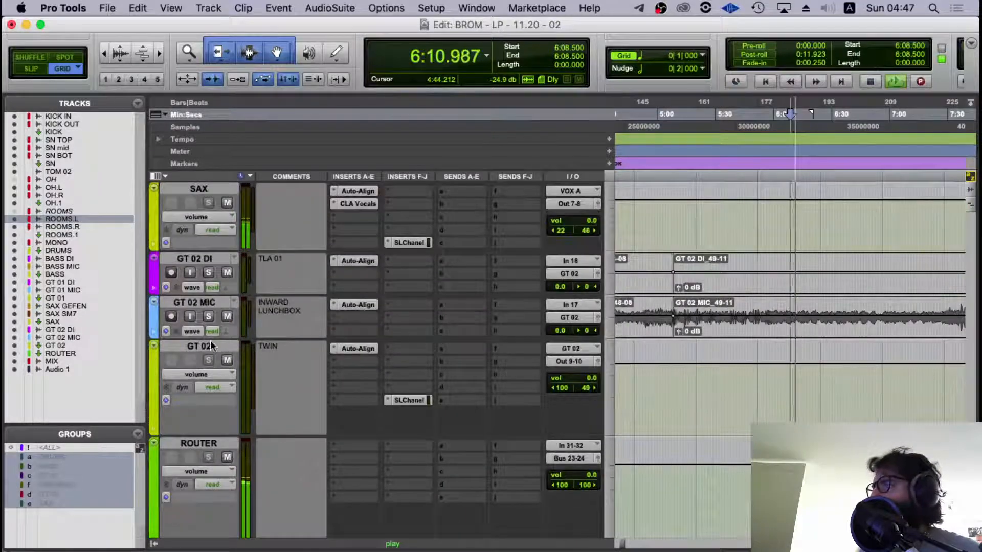
{"action": "left_click", "coordinate": [210, 342]}
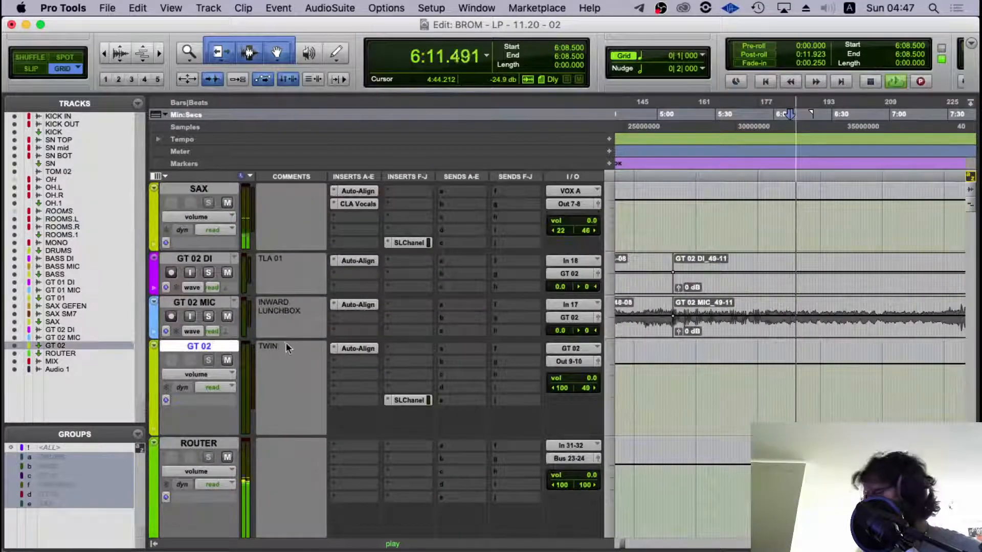
{"action": "left_click", "coordinate": [357, 350]}
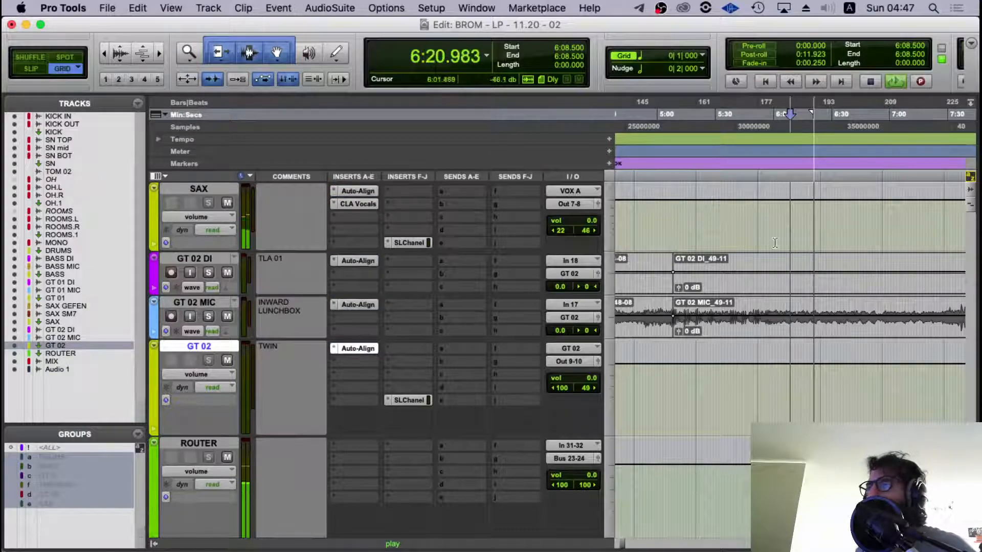
- Move the playback position back to 6:01.500 and on to 5:54, and play the song from there
{"action": "left_click", "coordinate": [776, 227]}
{"action": "key", "text": "space"}
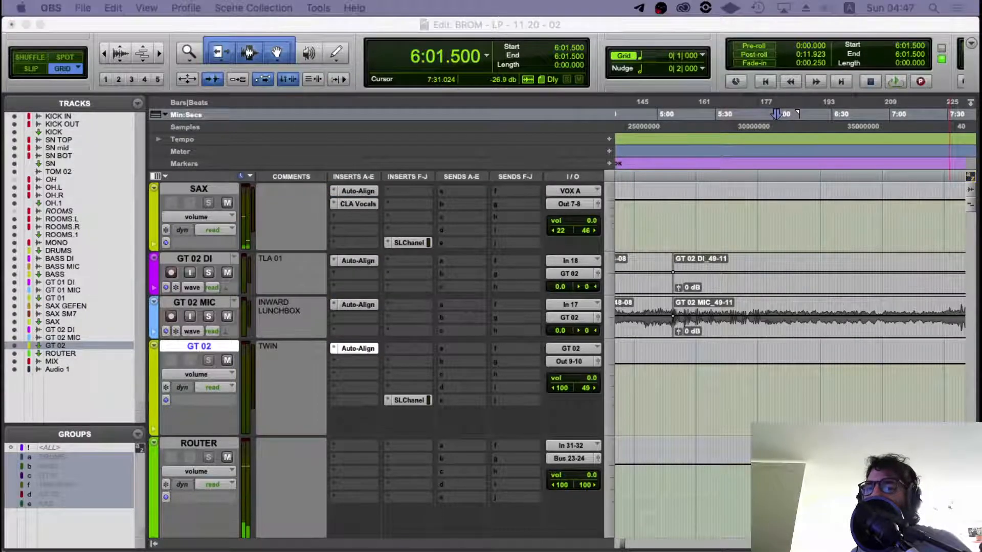
{"action": "left_click", "coordinate": [783, 262]}
{"action": "key", "text": "space"}
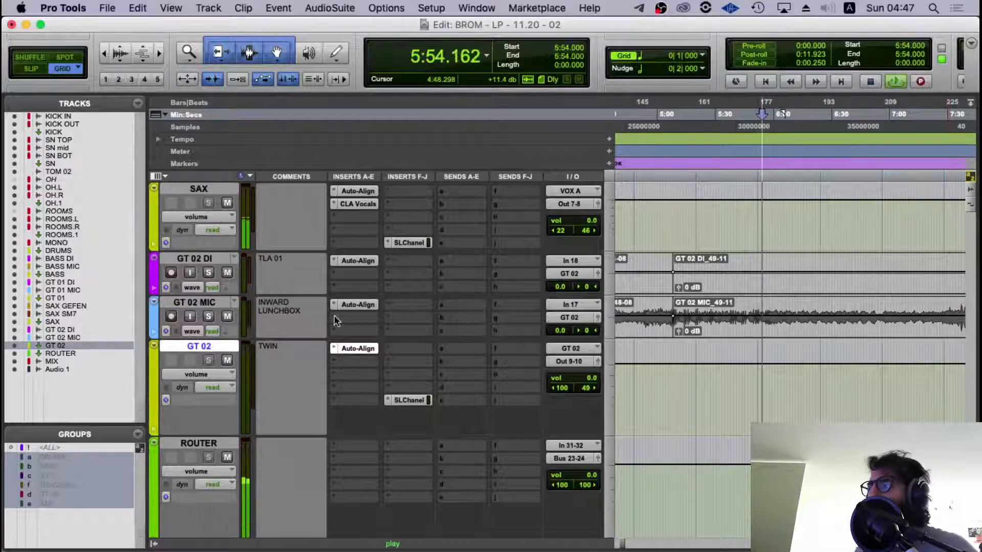
- Compare the mix with all Auto-Align inserts bypassed and re-enabled, and stop playback
{"action": "left_click", "coordinate": [358, 349], "text": "alt+super"}
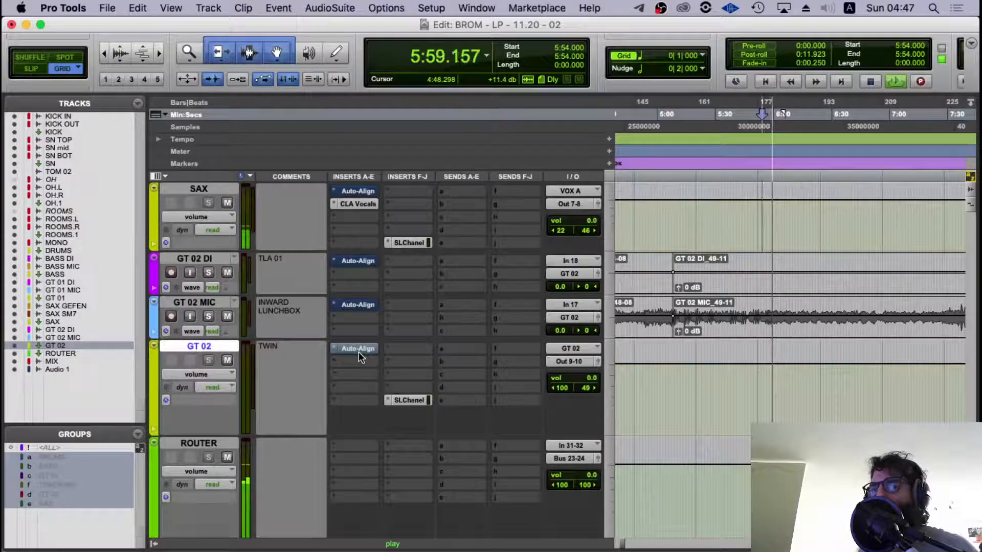
{"action": "left_click", "coordinate": [358, 352], "text": "alt+super"}
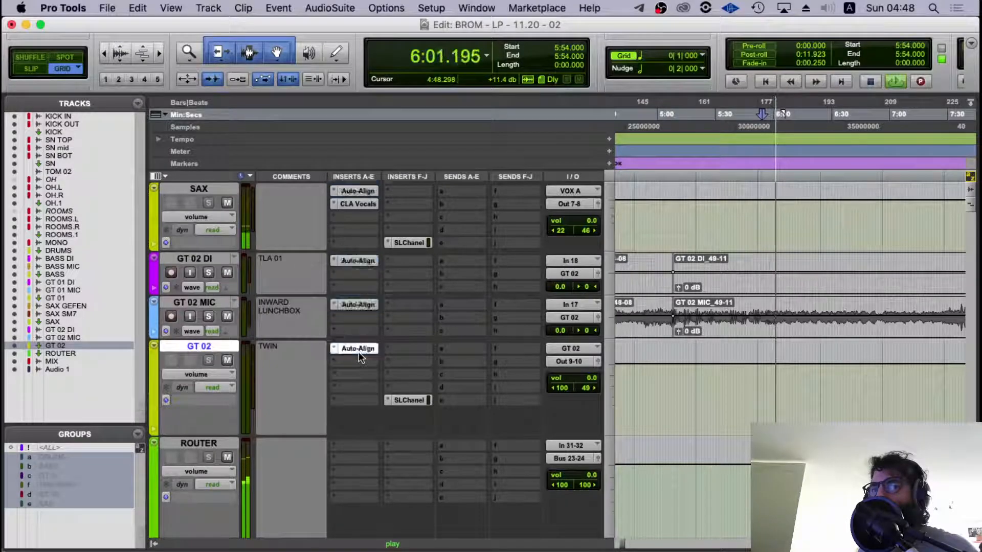
{"action": "key", "text": "space"}
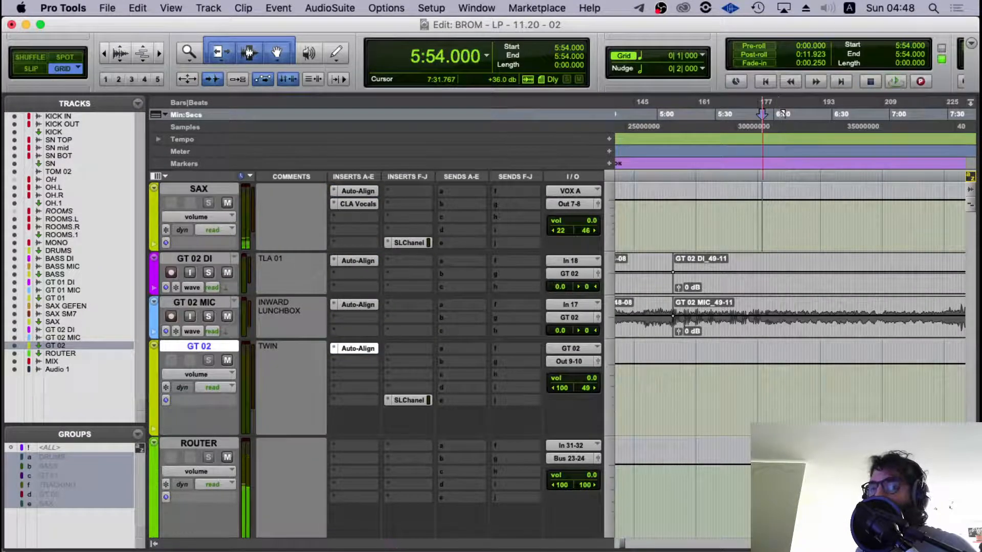